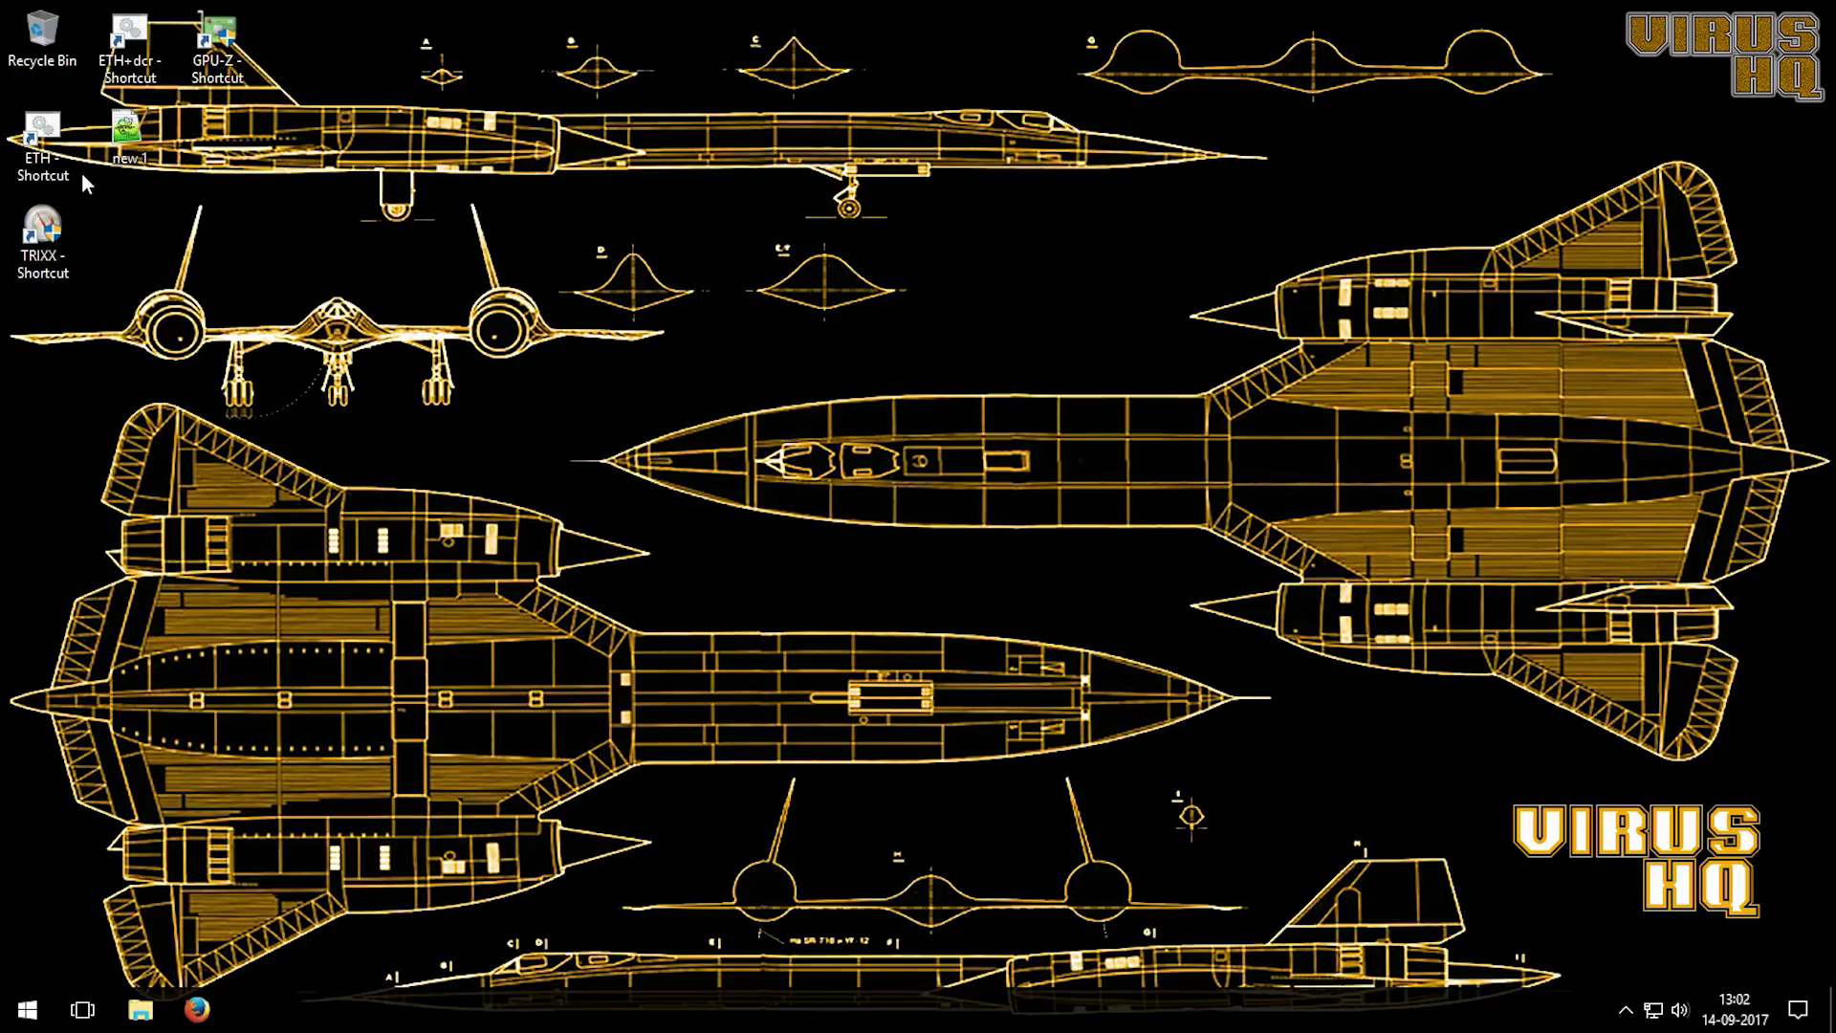
Step: Launch GPU-Z and review the RX 580's BIOS, GDDR5 Hynix memory and clock fields
double_click(211, 39)
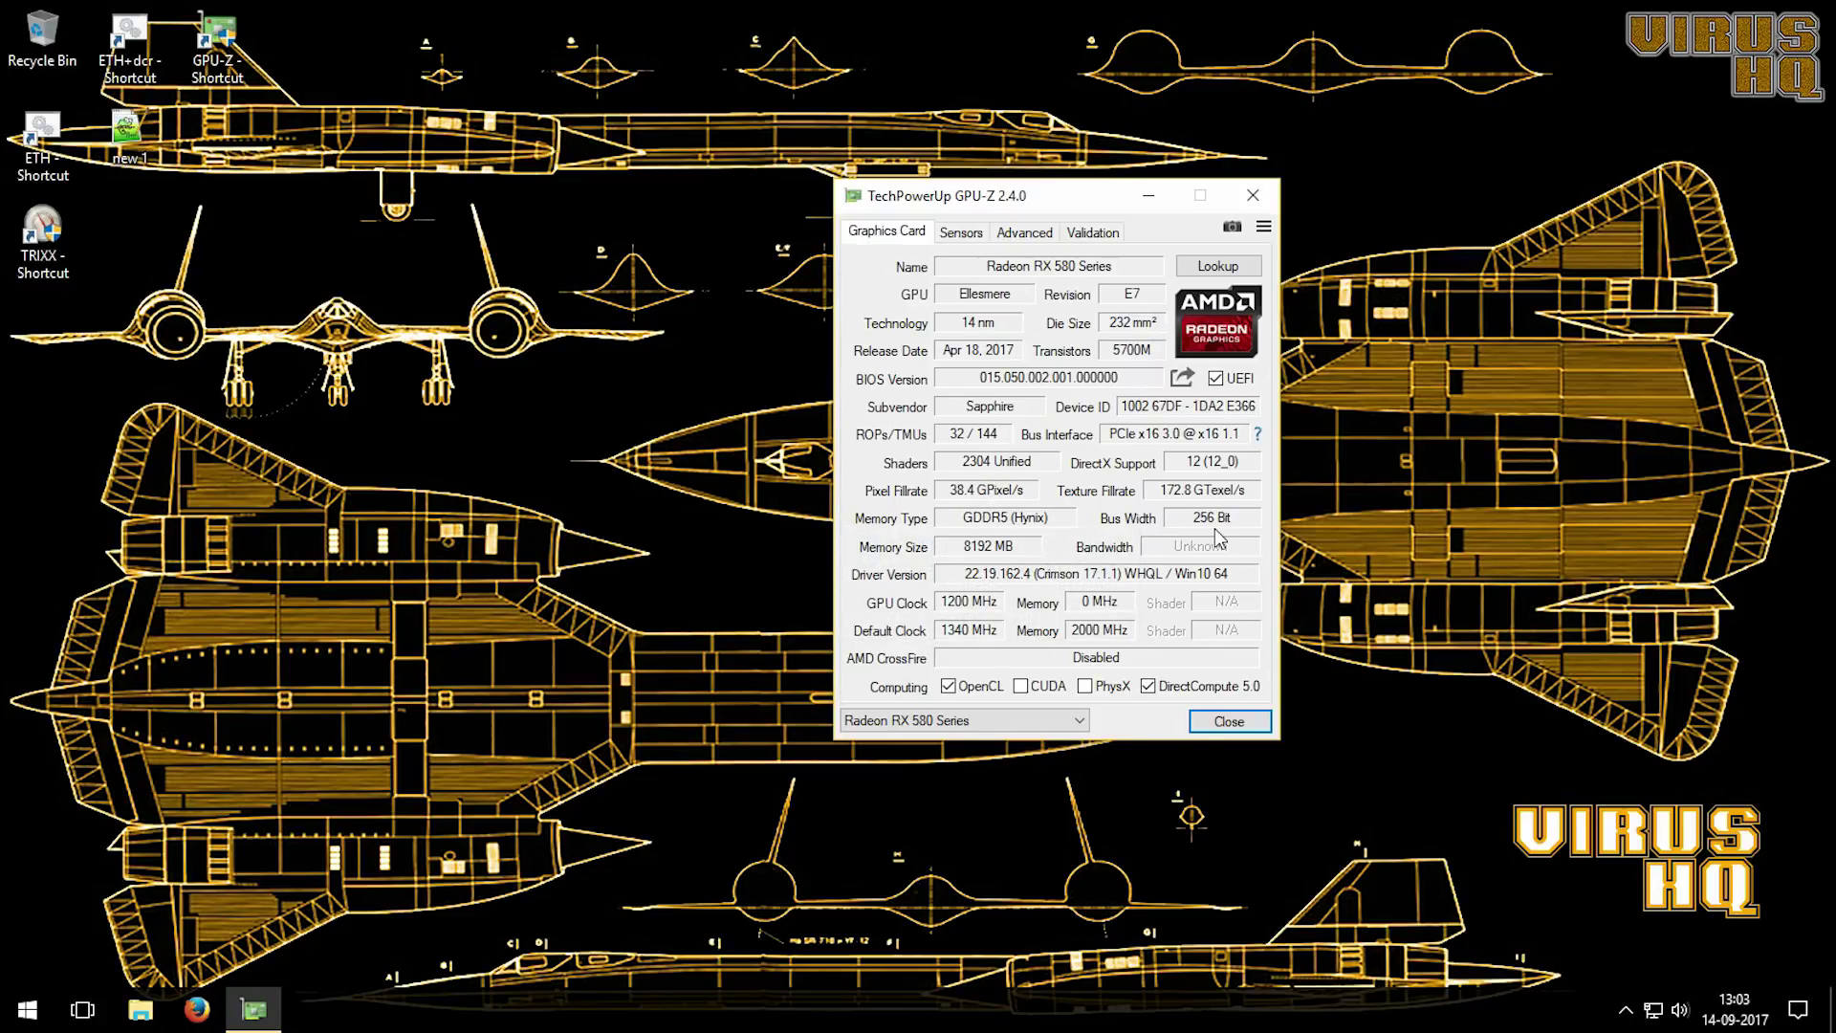
mouse_move(997, 526)
mouse_move(1081, 639)
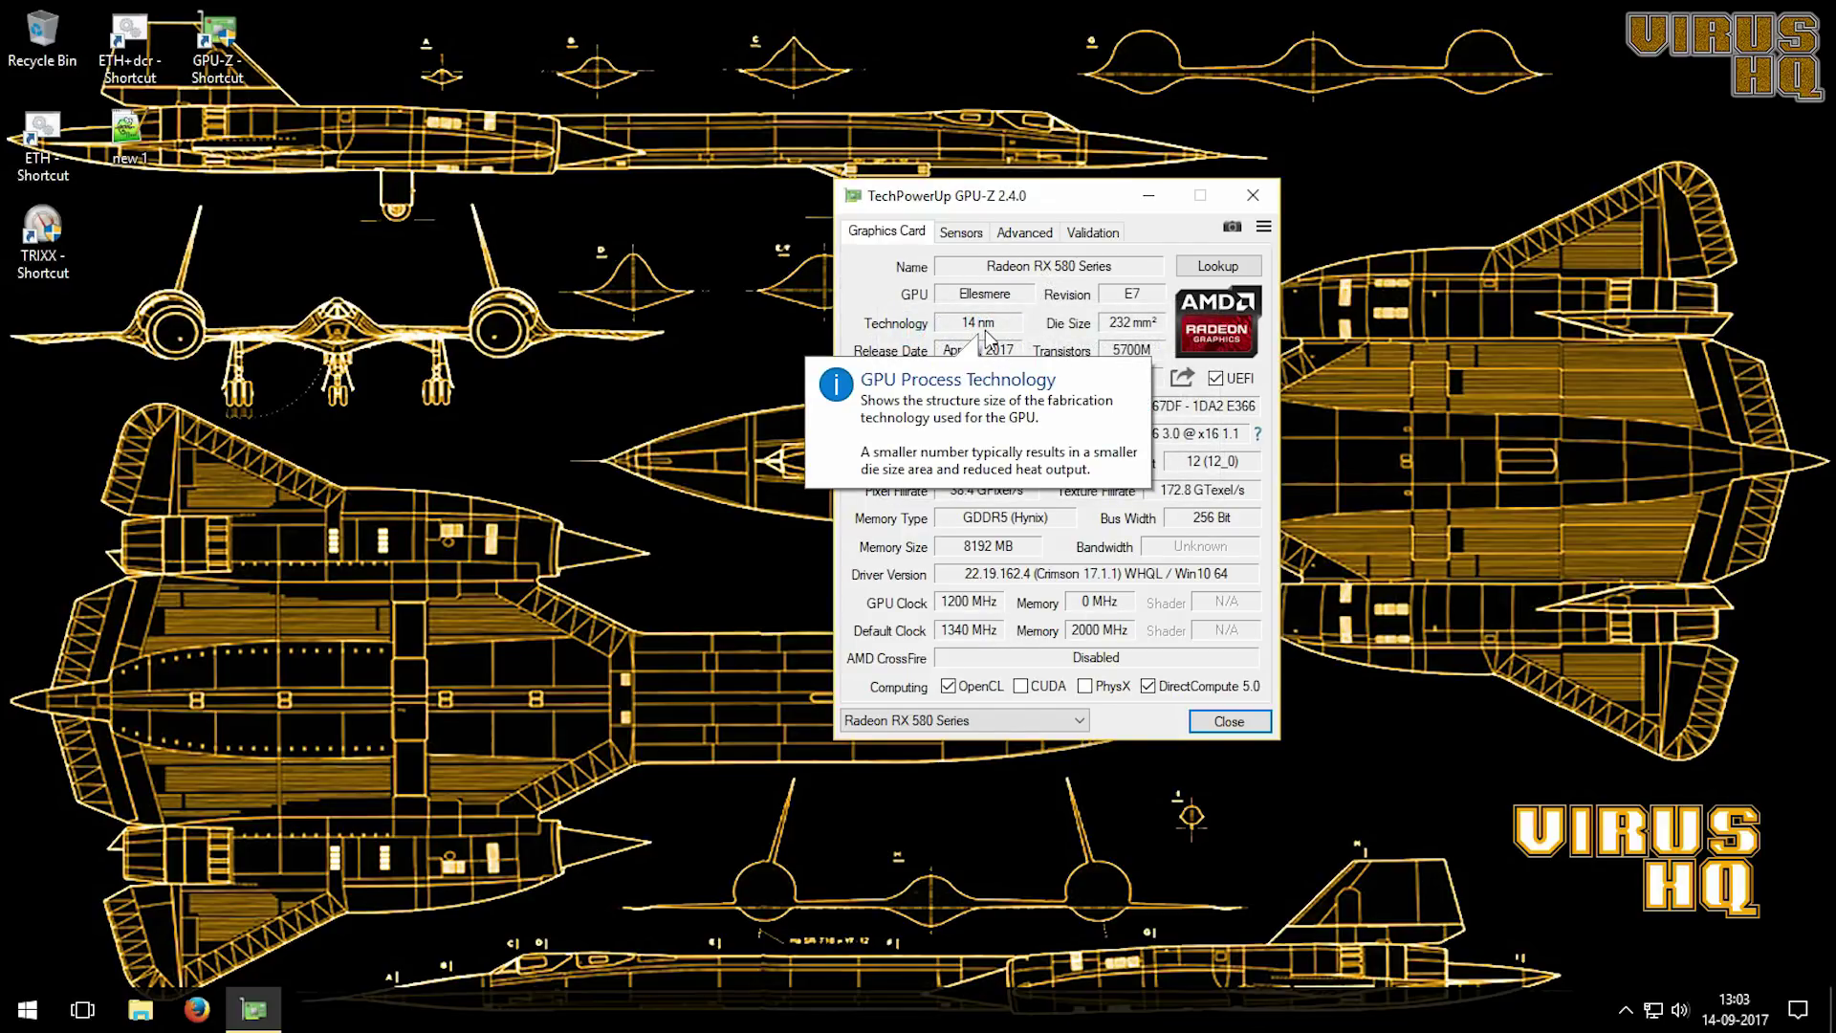
Step: Show GPU-Z's Sensors readings for clocks, temperature, fan and load in a taller window
left_click(953, 235)
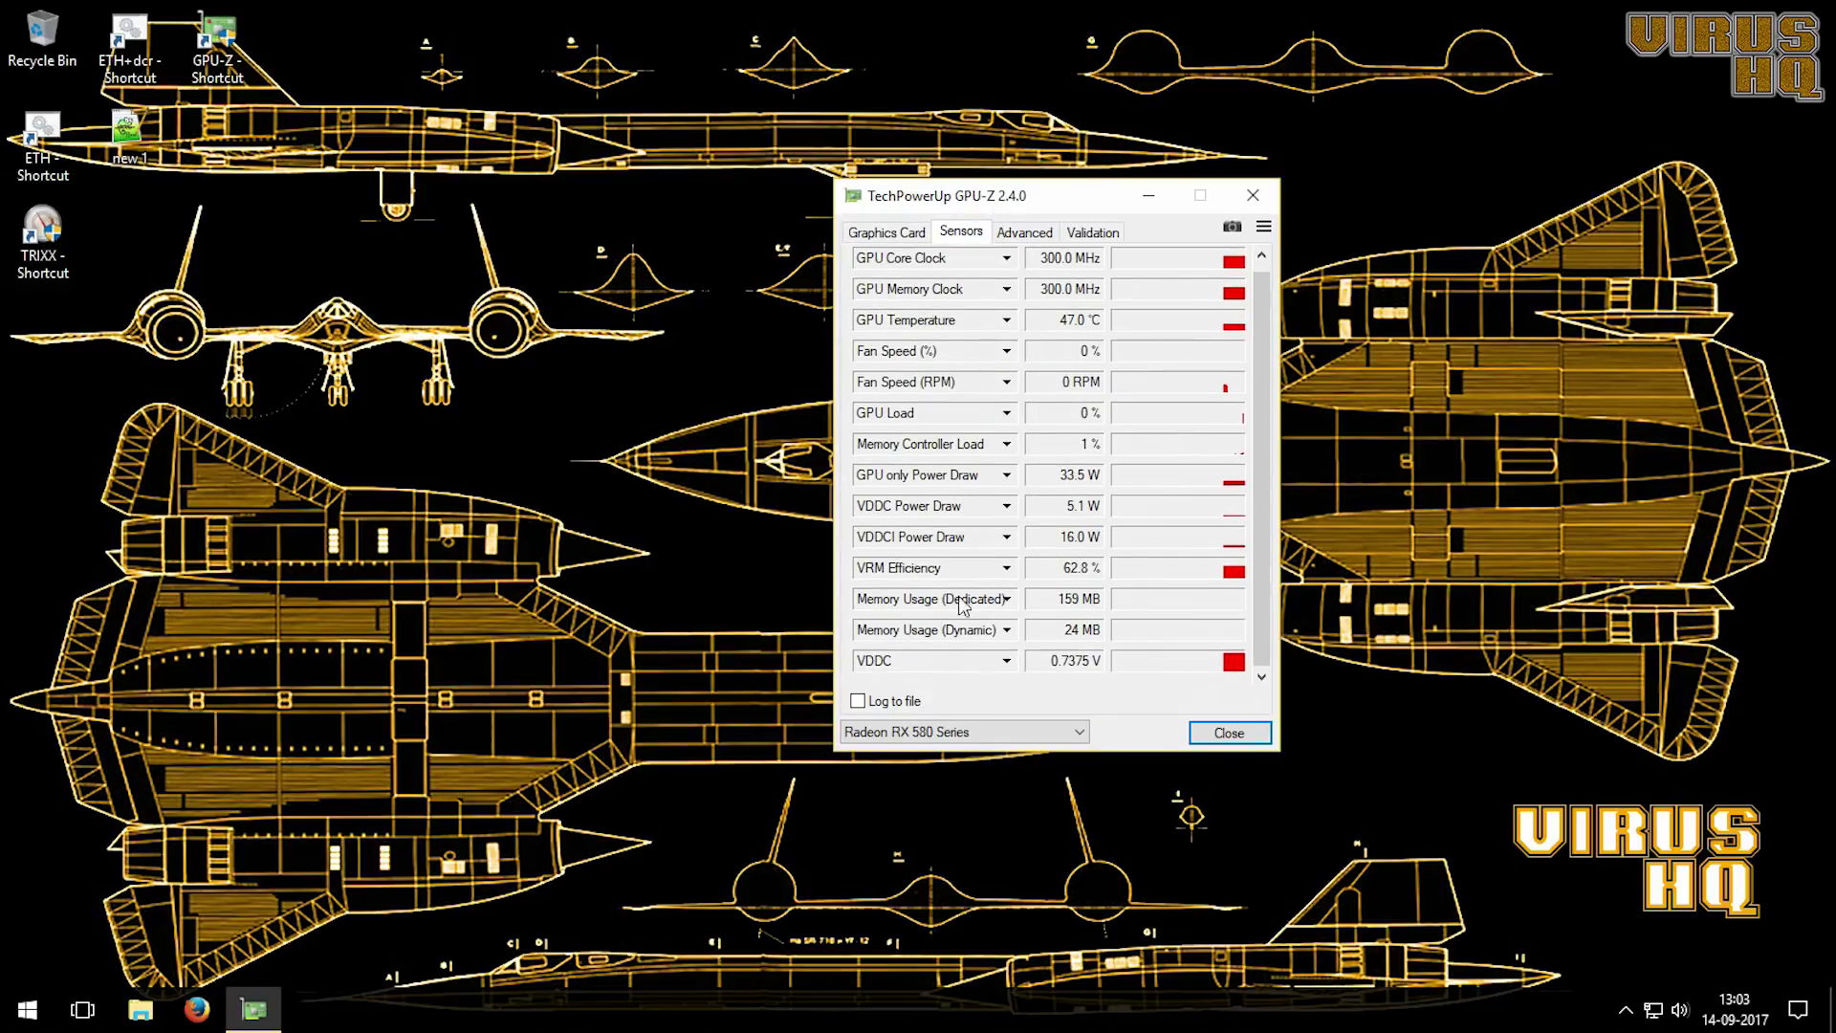
scroll(961, 615, "up", 1)
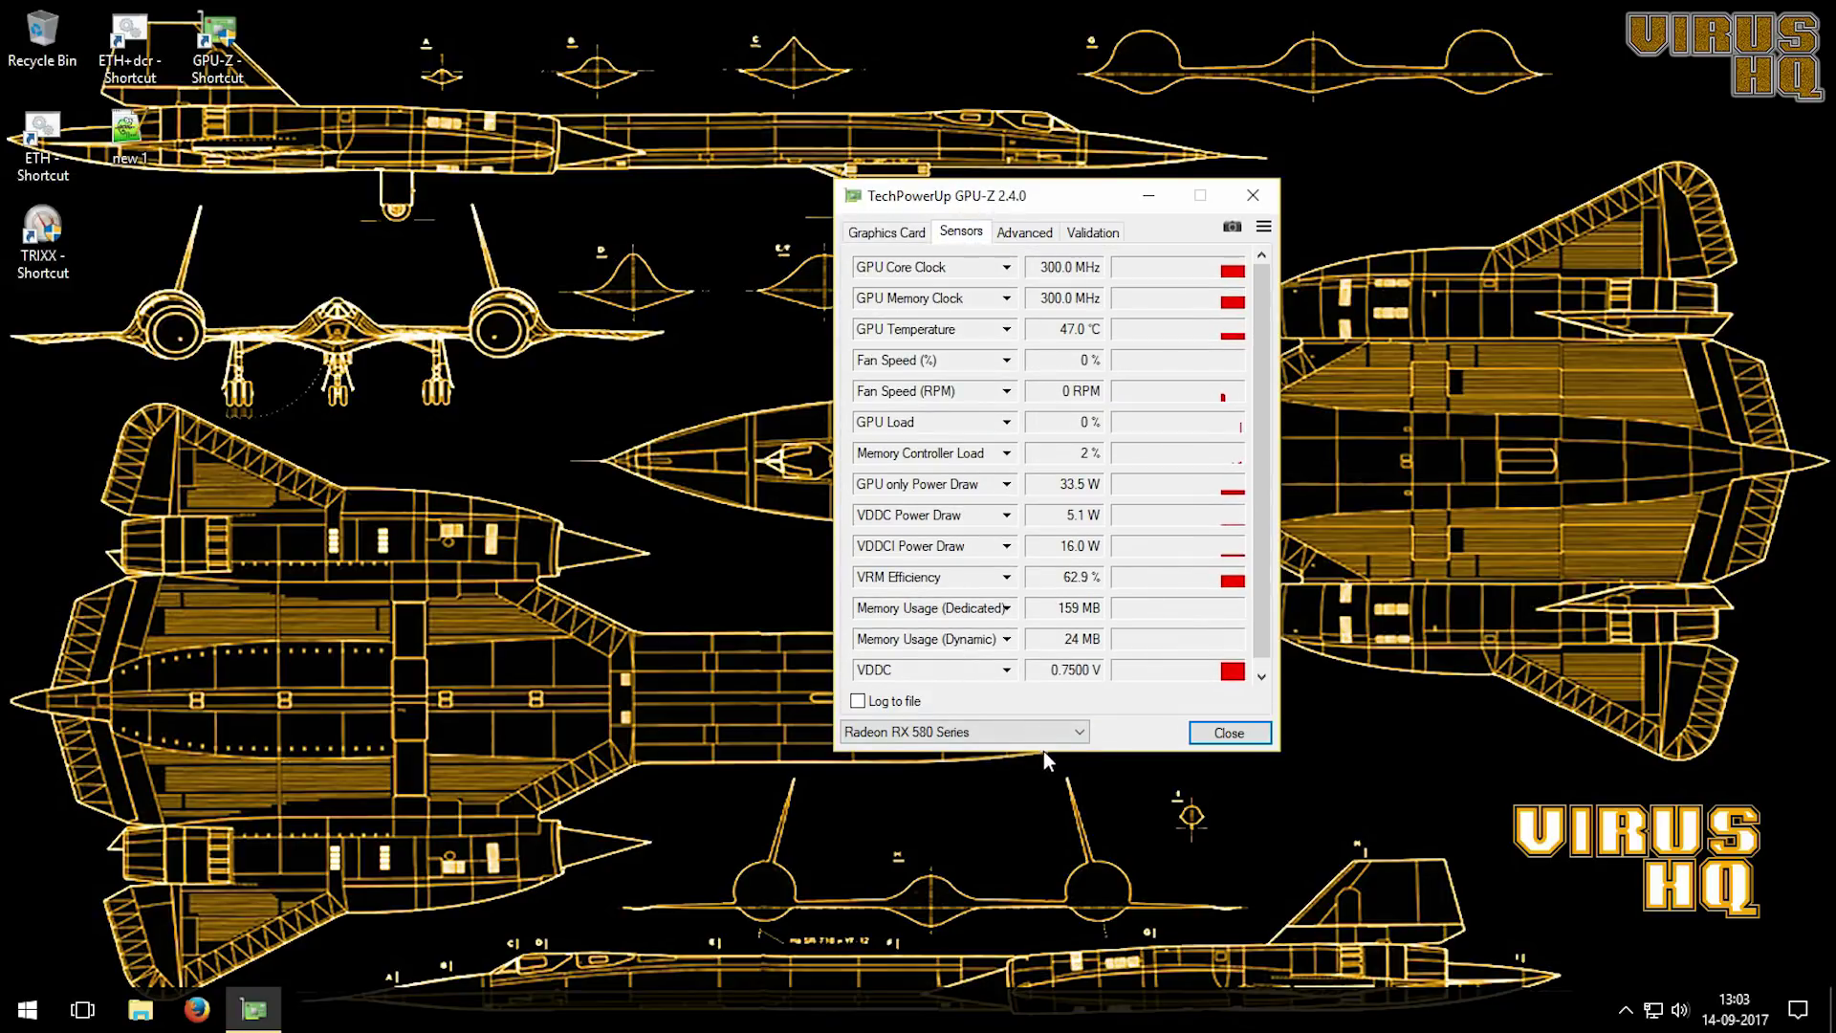
left_click_drag(1043, 751, 1041, 780)
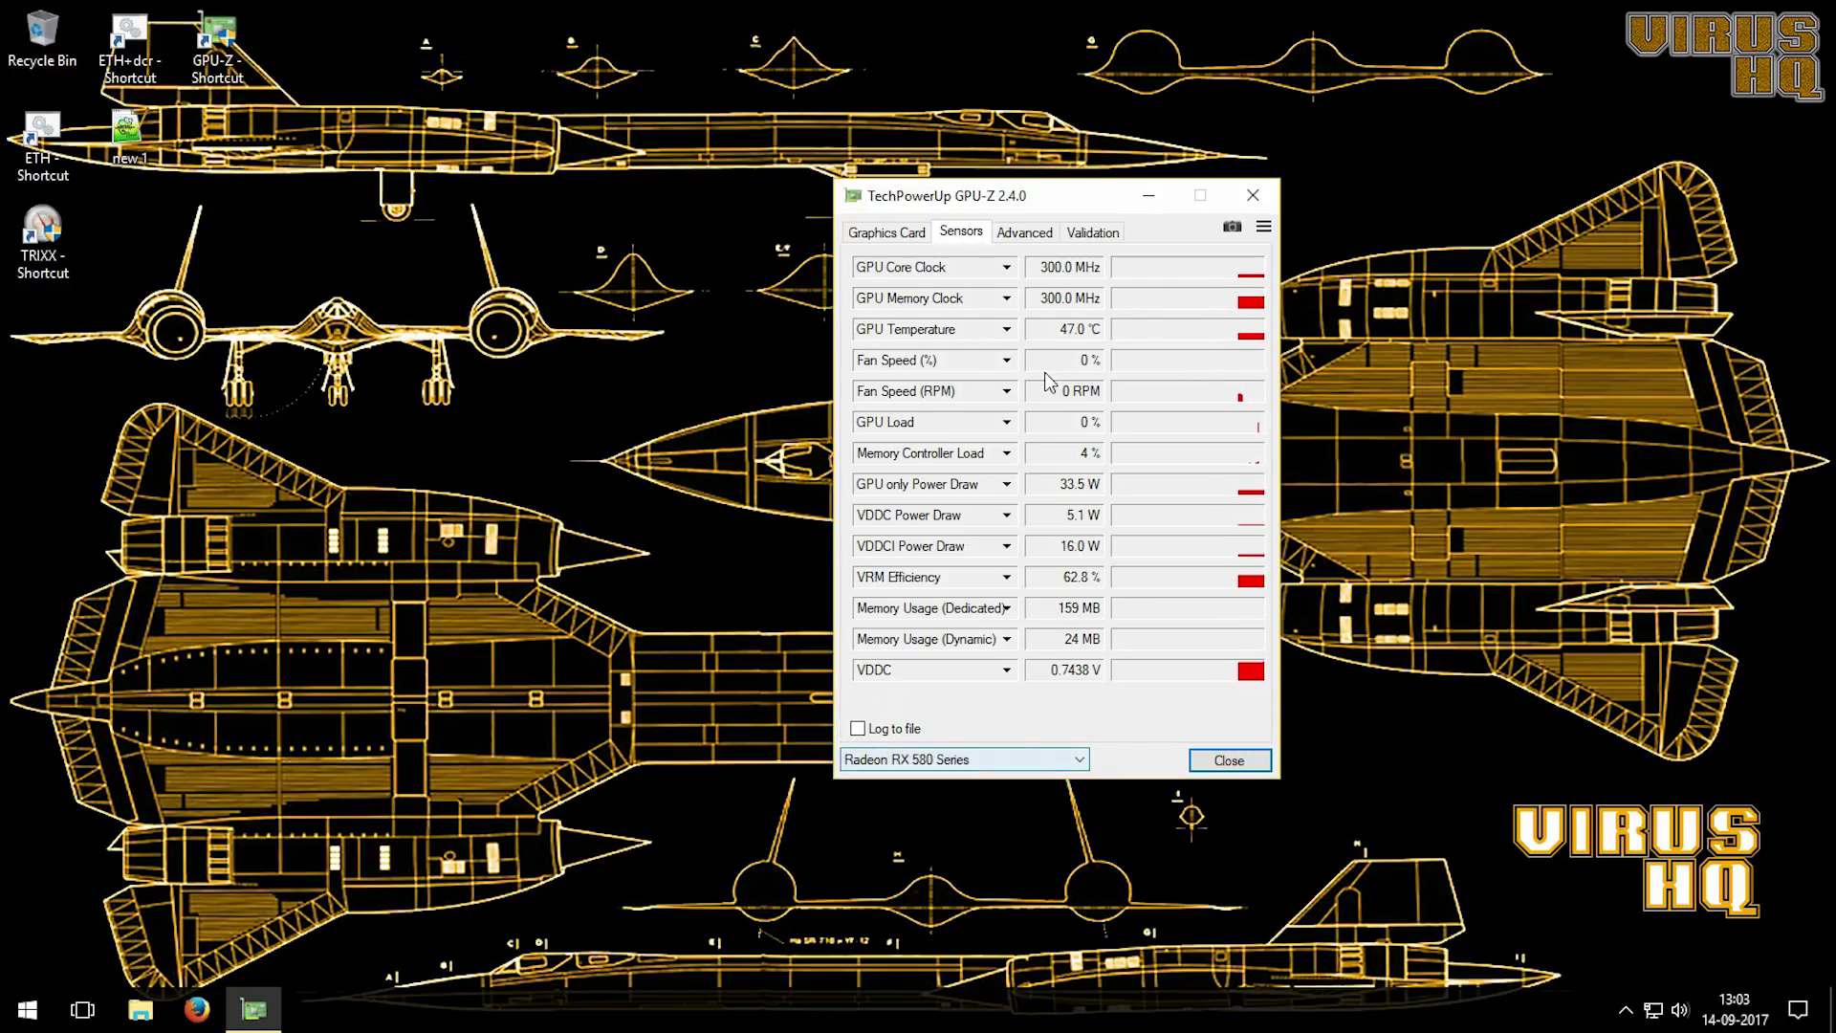
left_click(1008, 361)
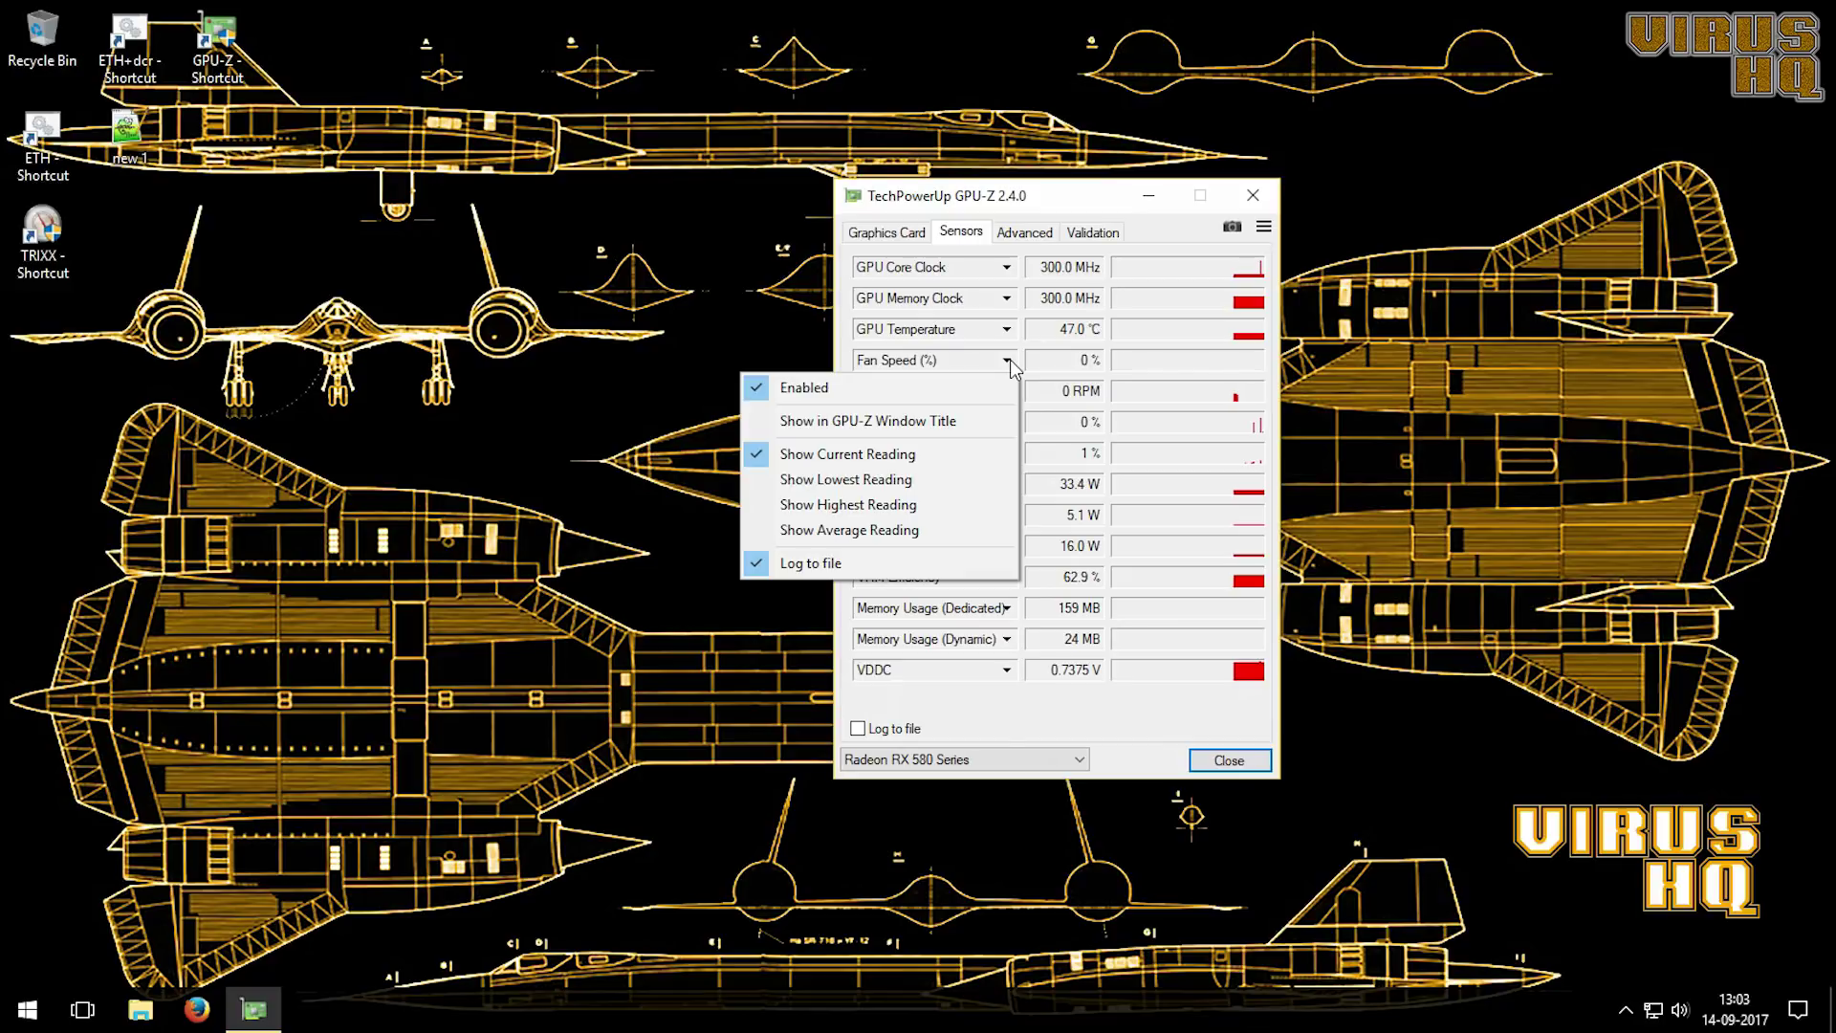
left_click(1008, 360)
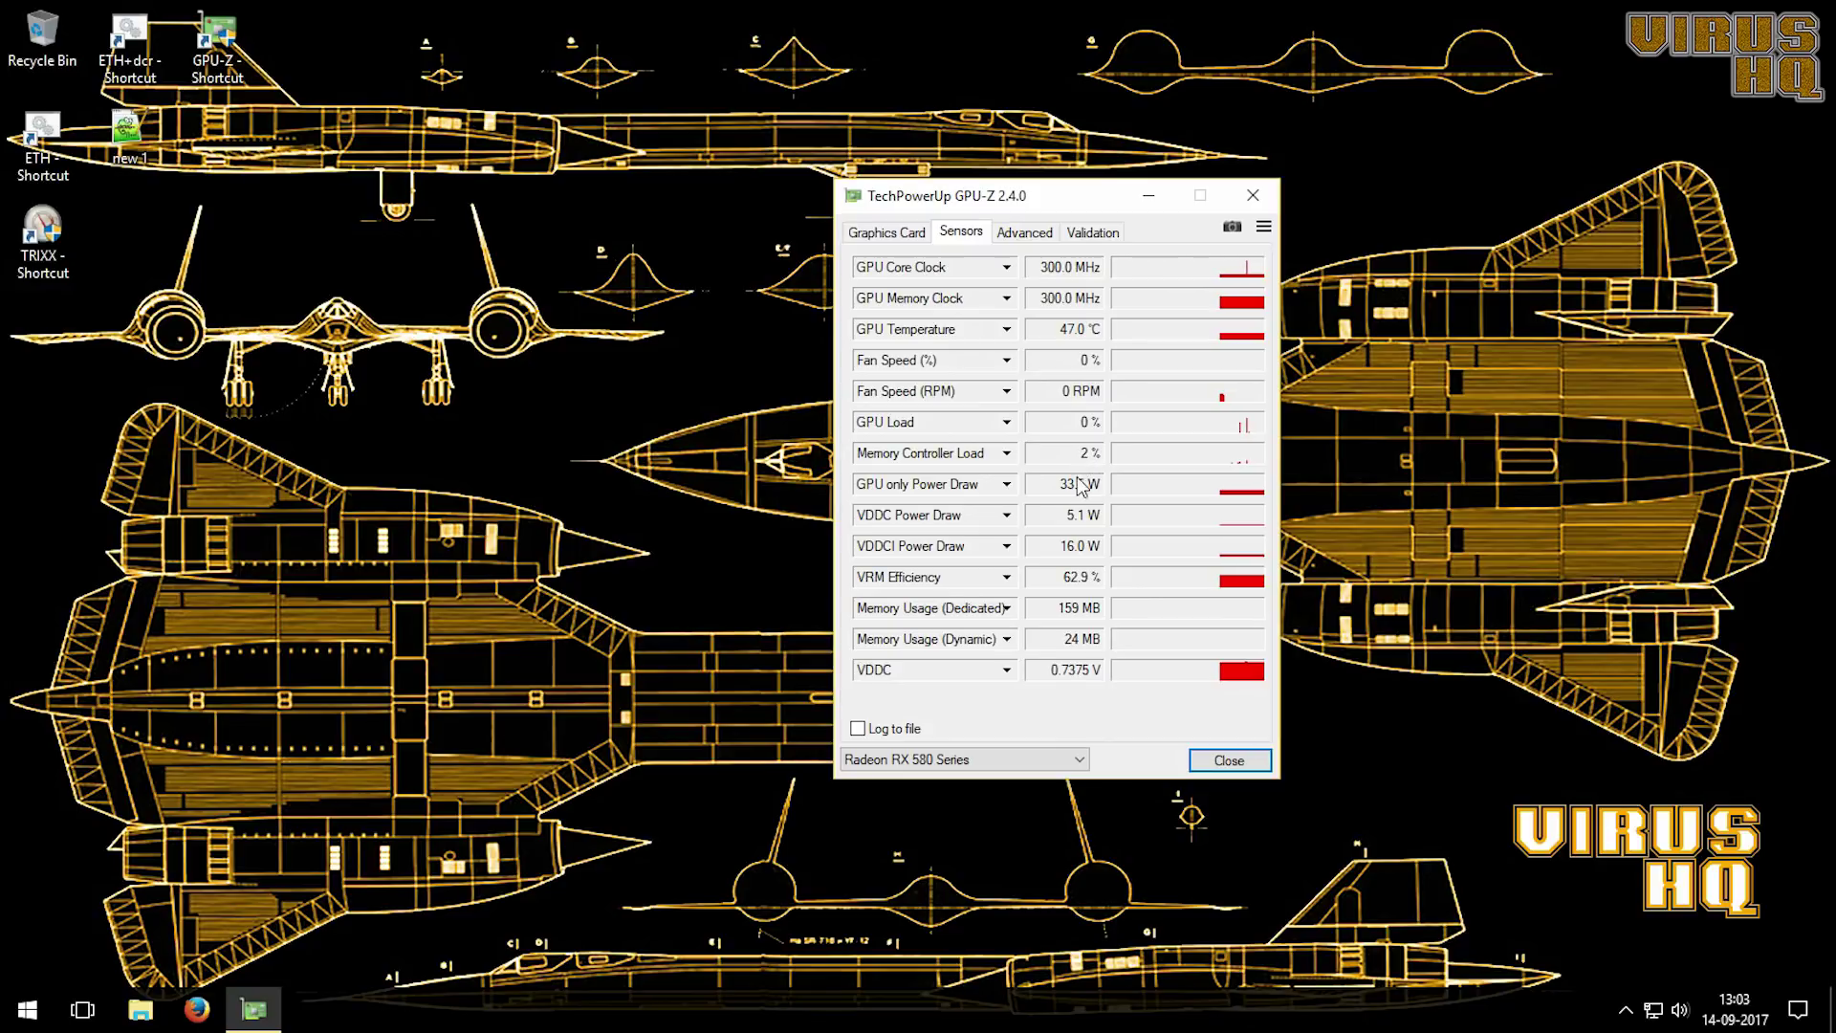
Step: Review the card's memory timing straps under GPU-Z's Advanced section
left_click(1021, 232)
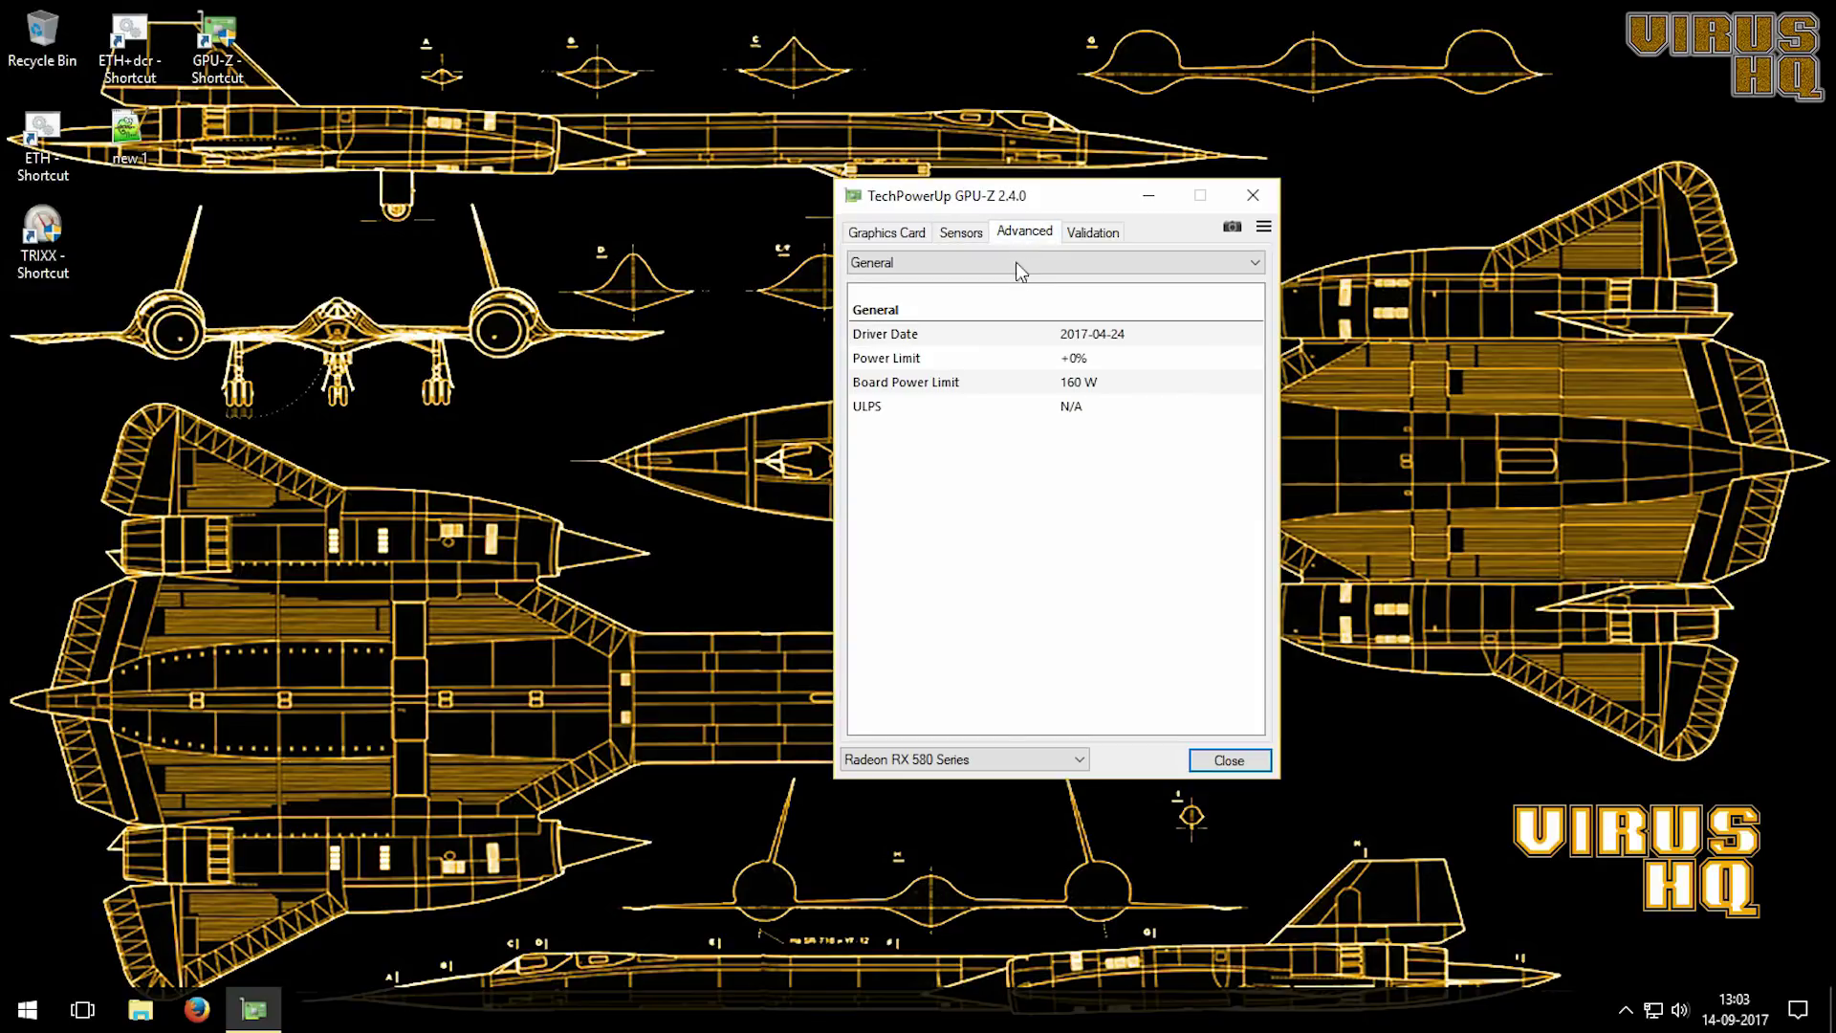
left_click(1014, 263)
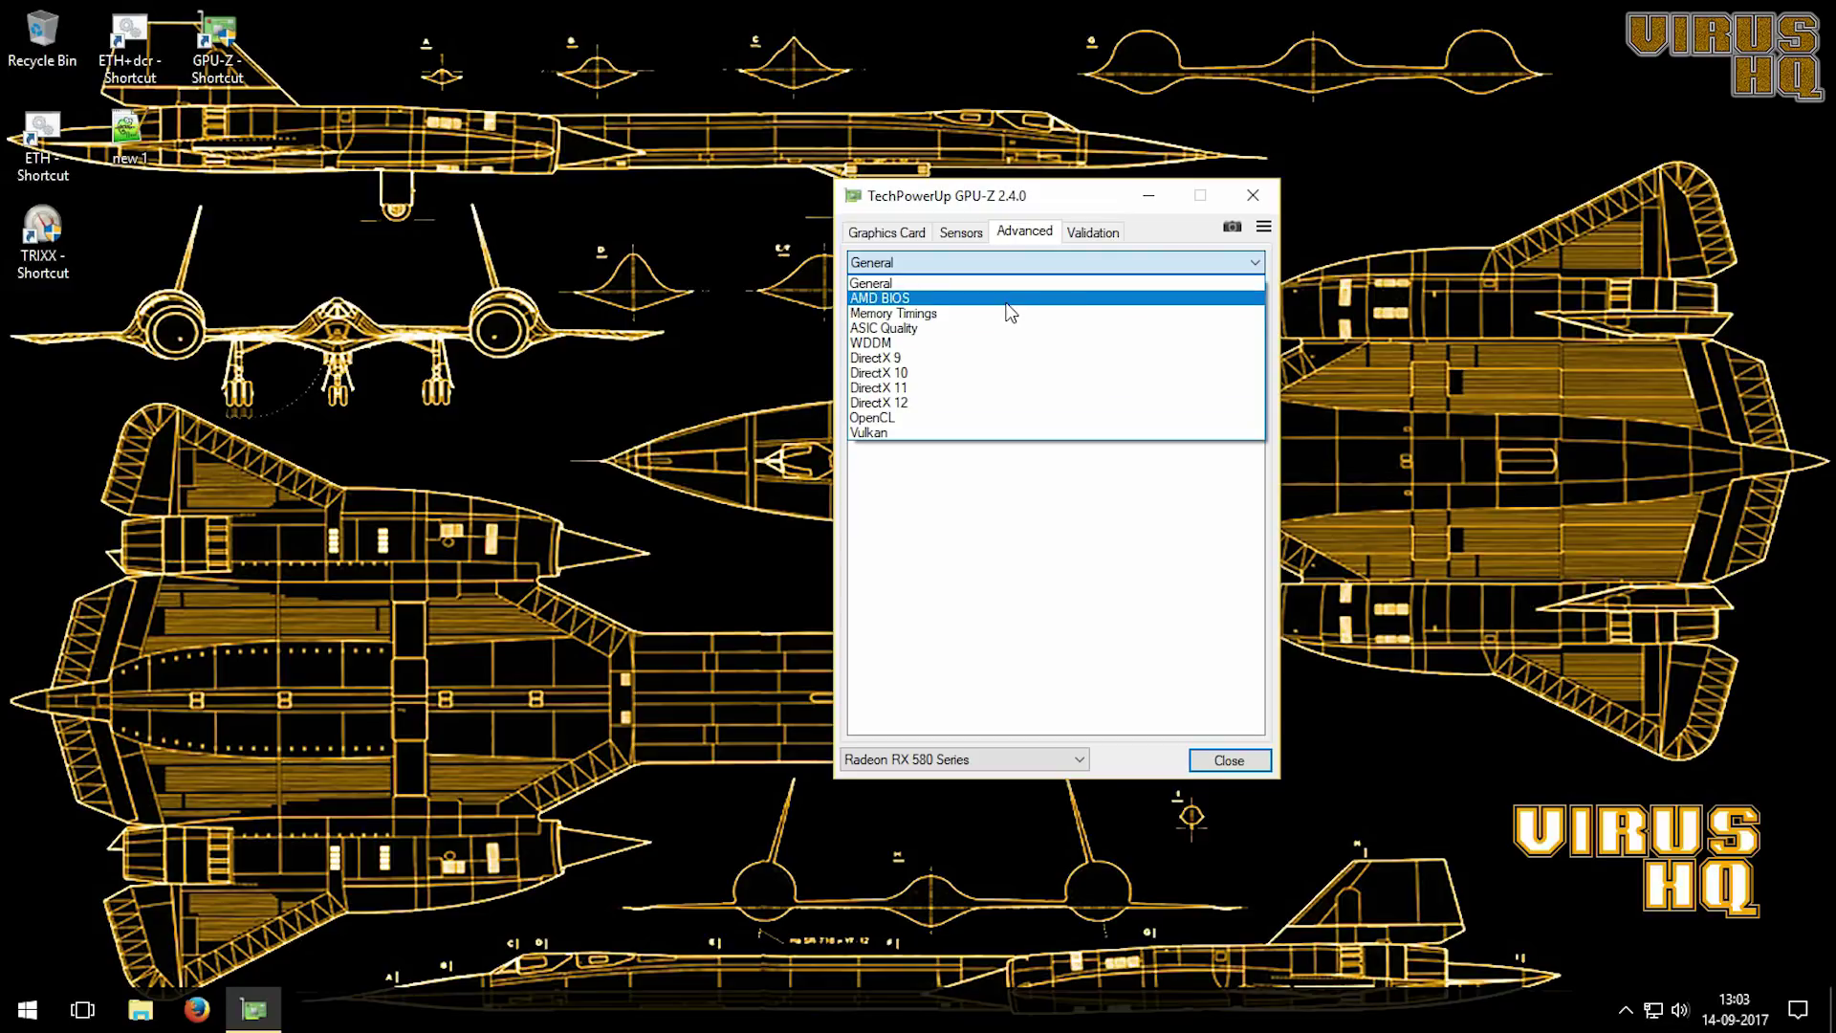
left_click(1010, 313)
scroll(1148, 495, "down", 10)
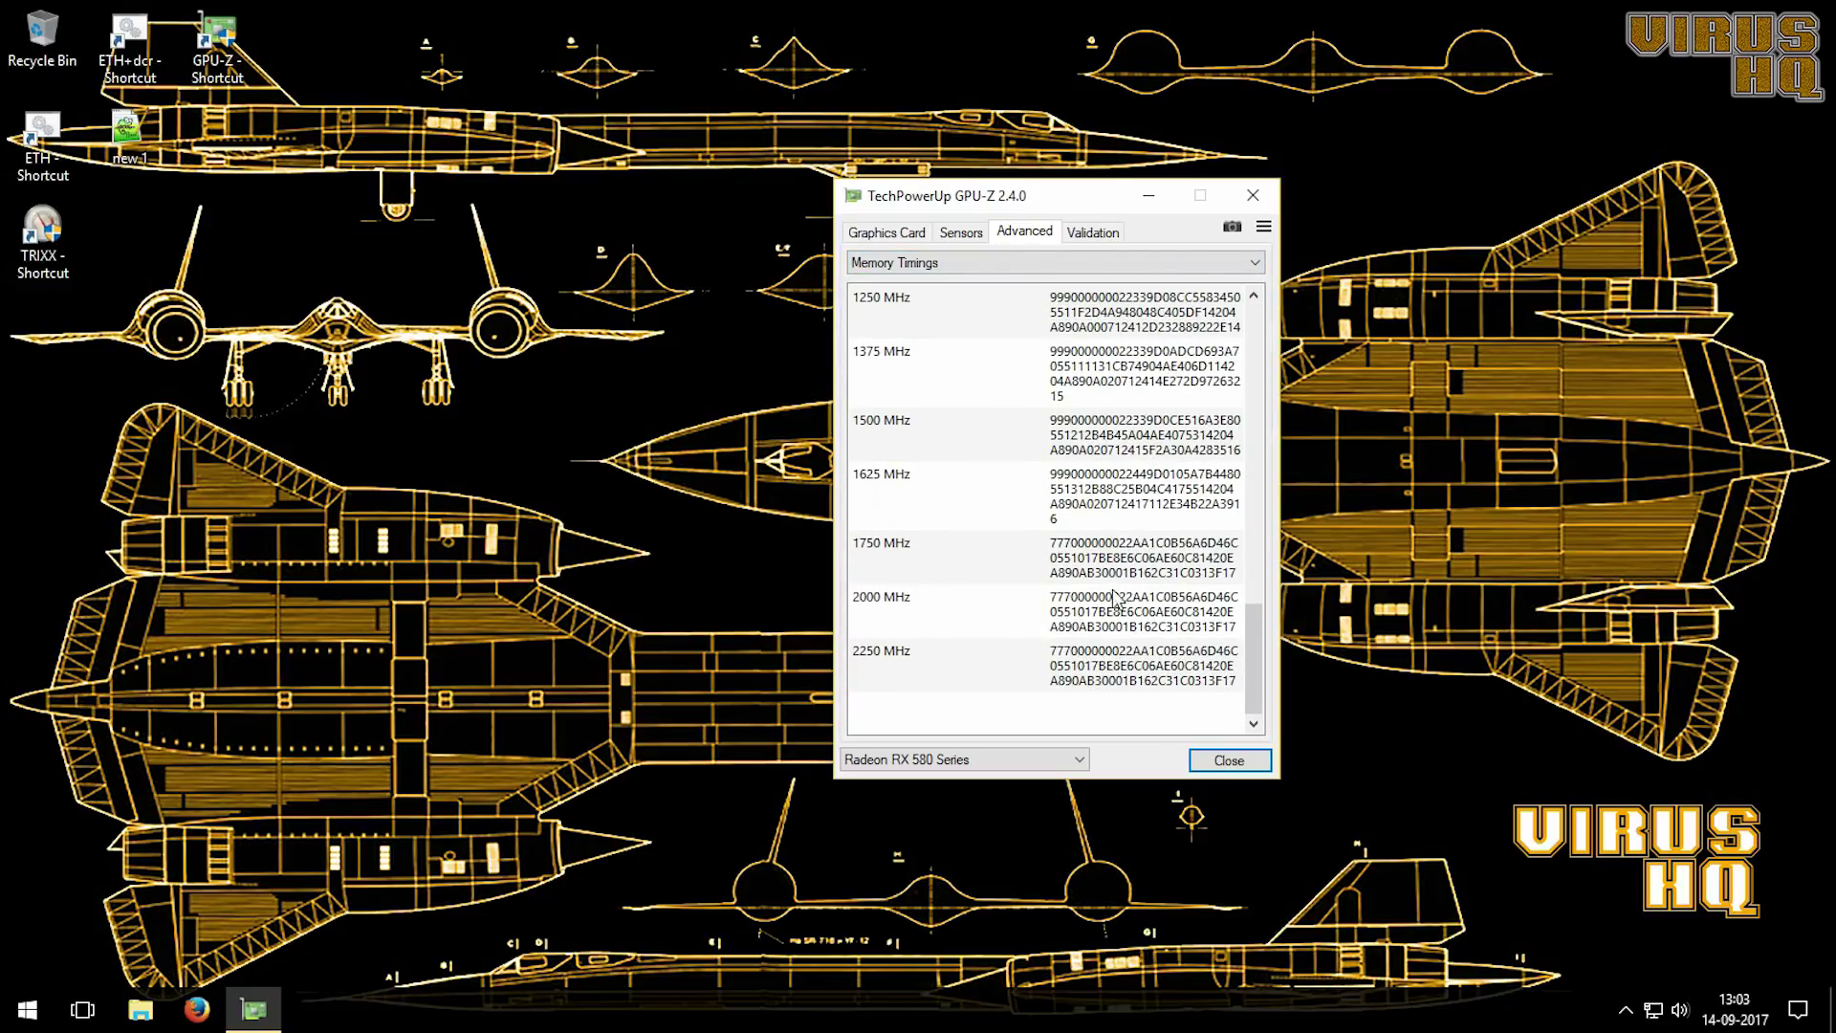
scroll(1090, 586, "up", 10)
Step: Glance at Validation, then return to the Graphics Card summary with GPU-Z in the top-right corner
left_click(1079, 235)
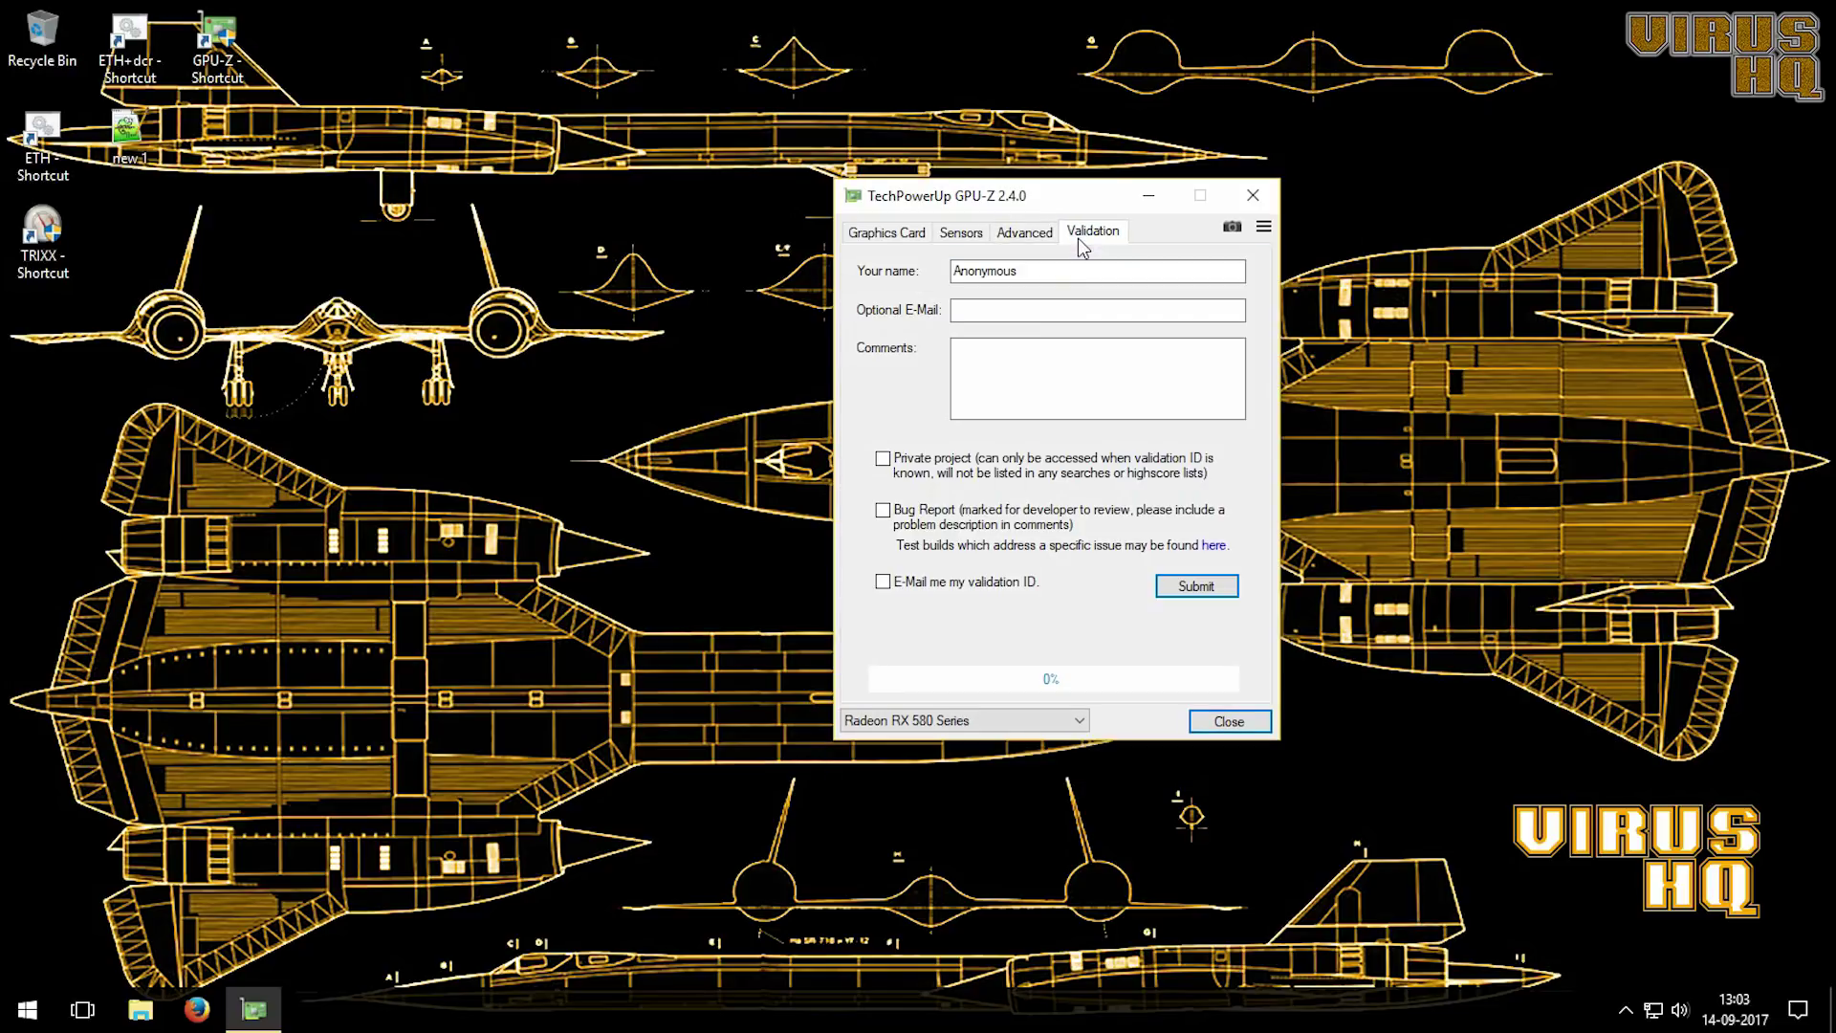
left_click(875, 233)
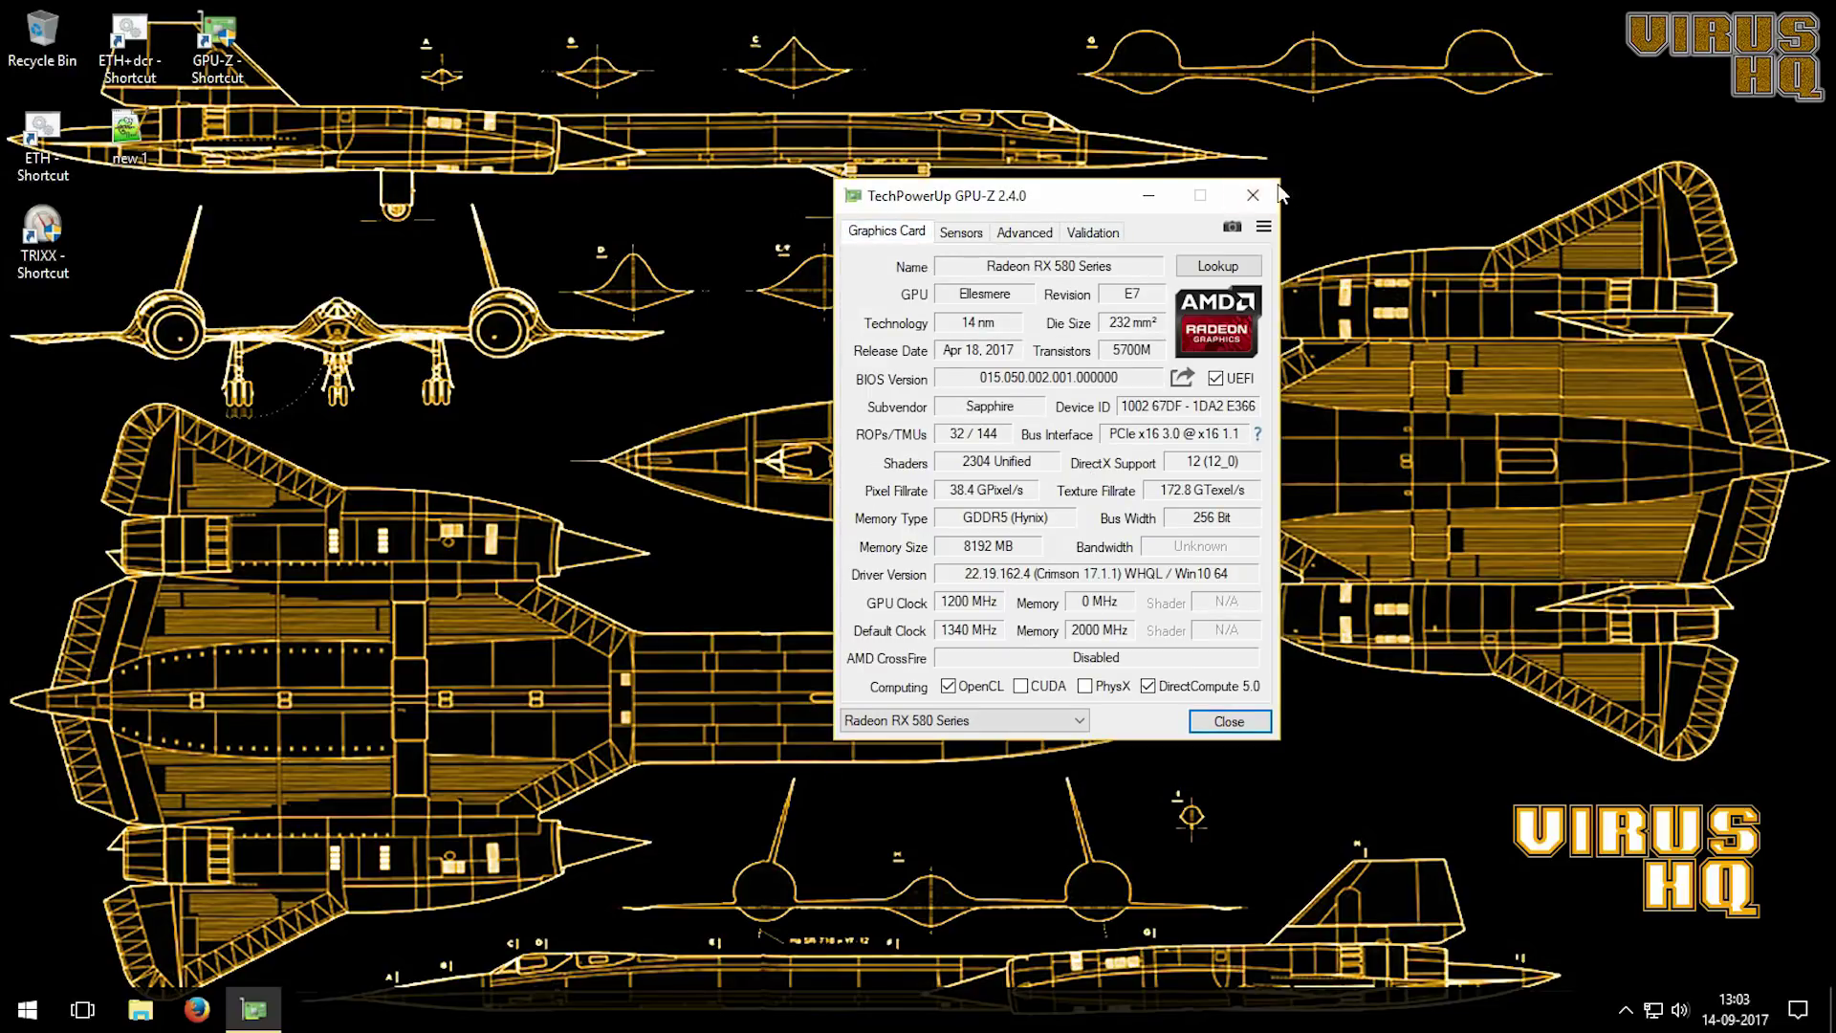
left_click_drag(1052, 195, 1607, 96)
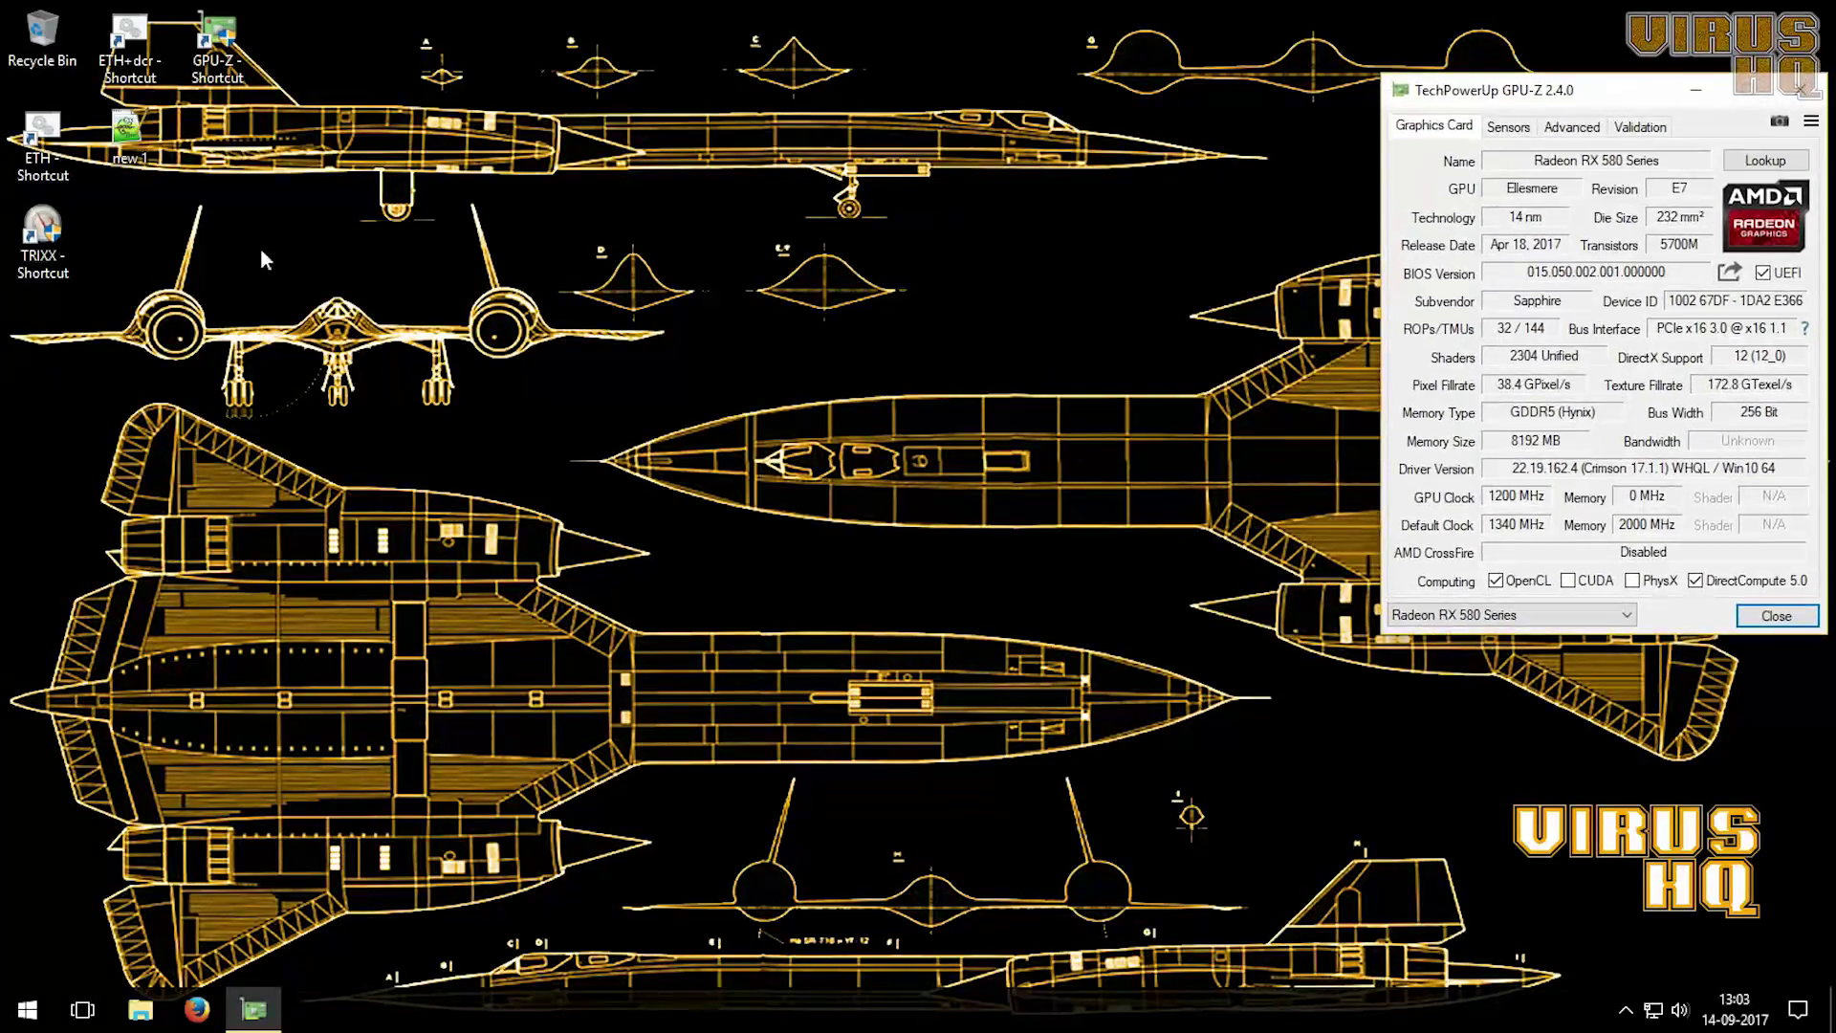
Step: Launch Sapphire TriXX and position its window beside GPU-Z
left_click(50, 239)
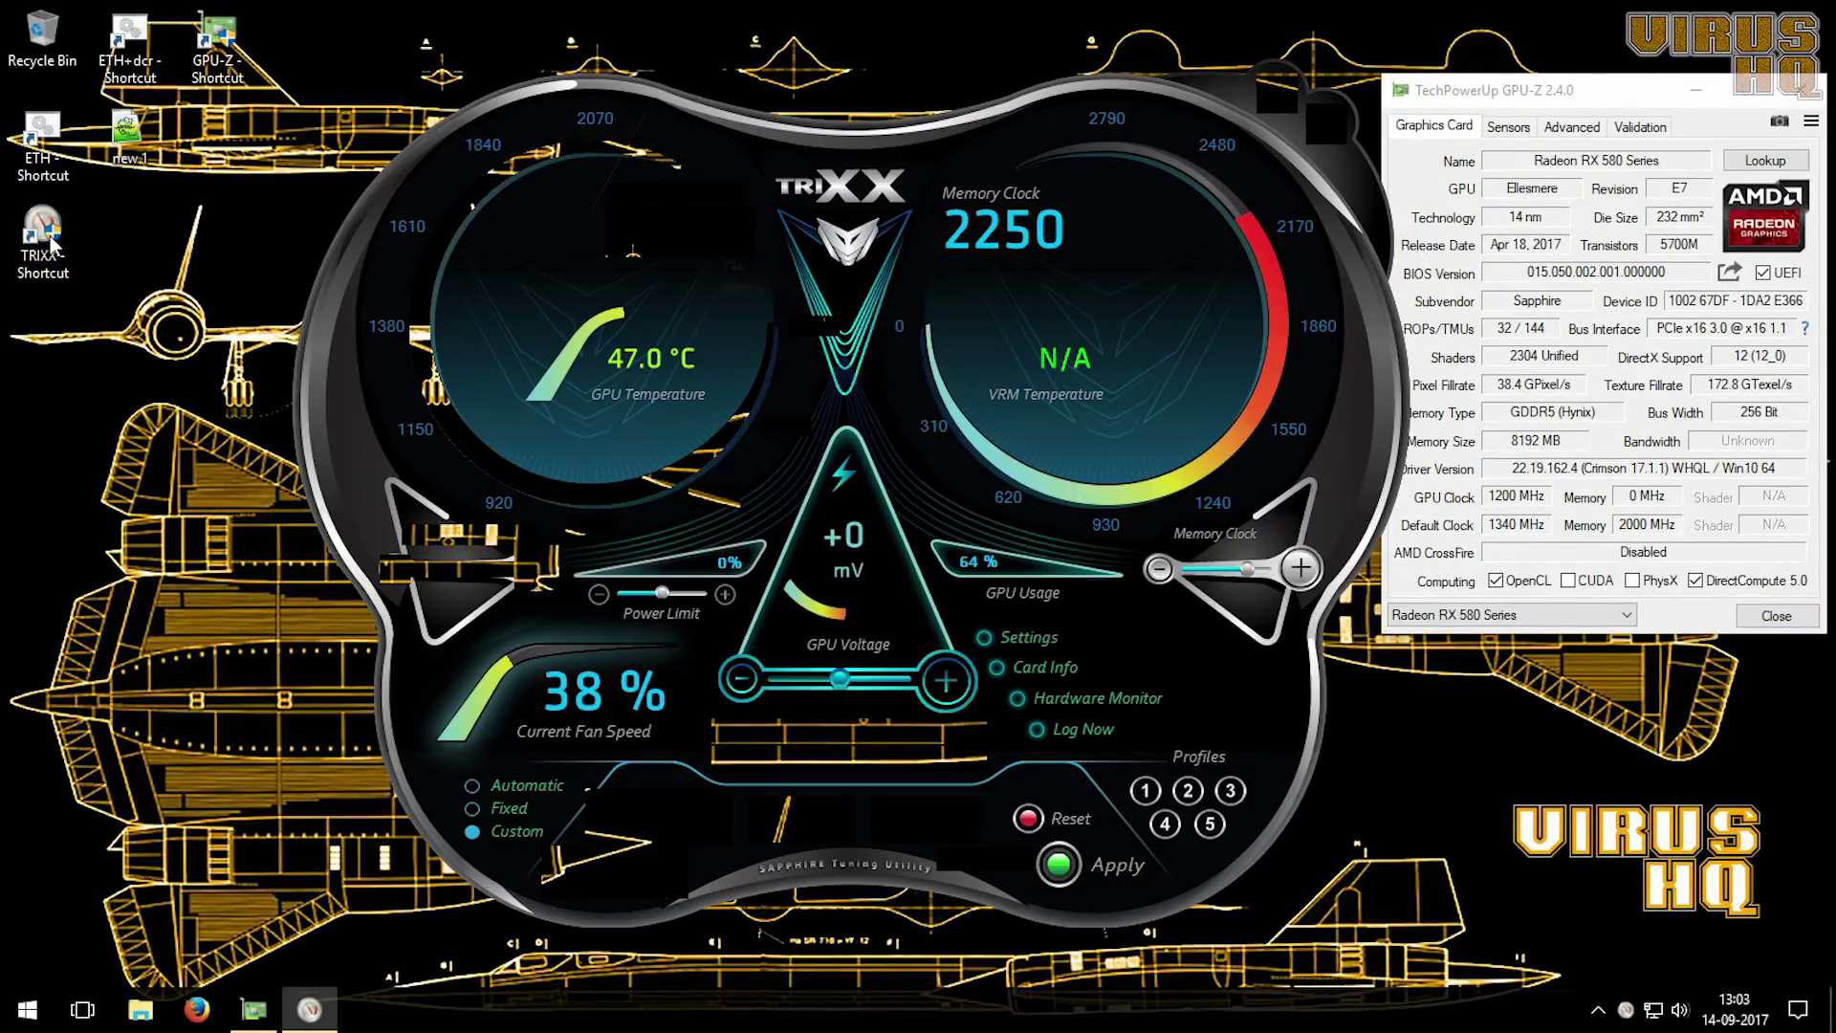
left_click_drag(825, 146, 772, 138)
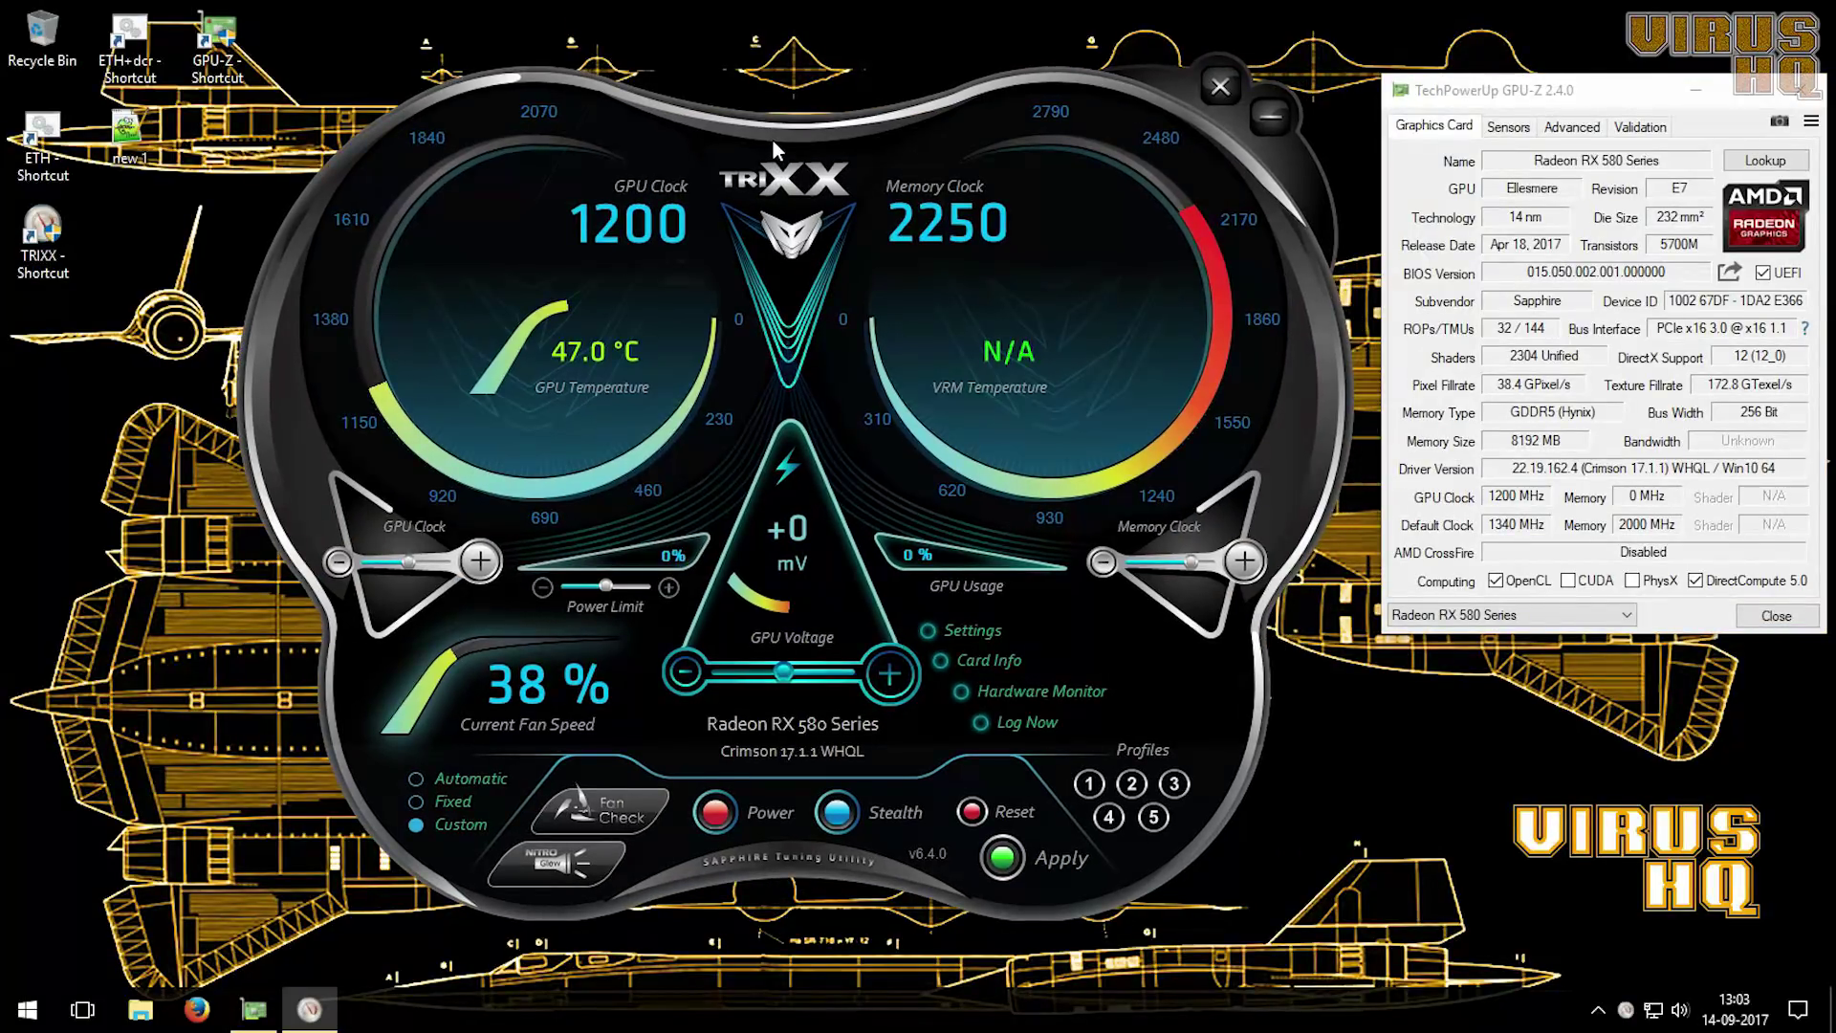
scroll(409, 561, "up", 3)
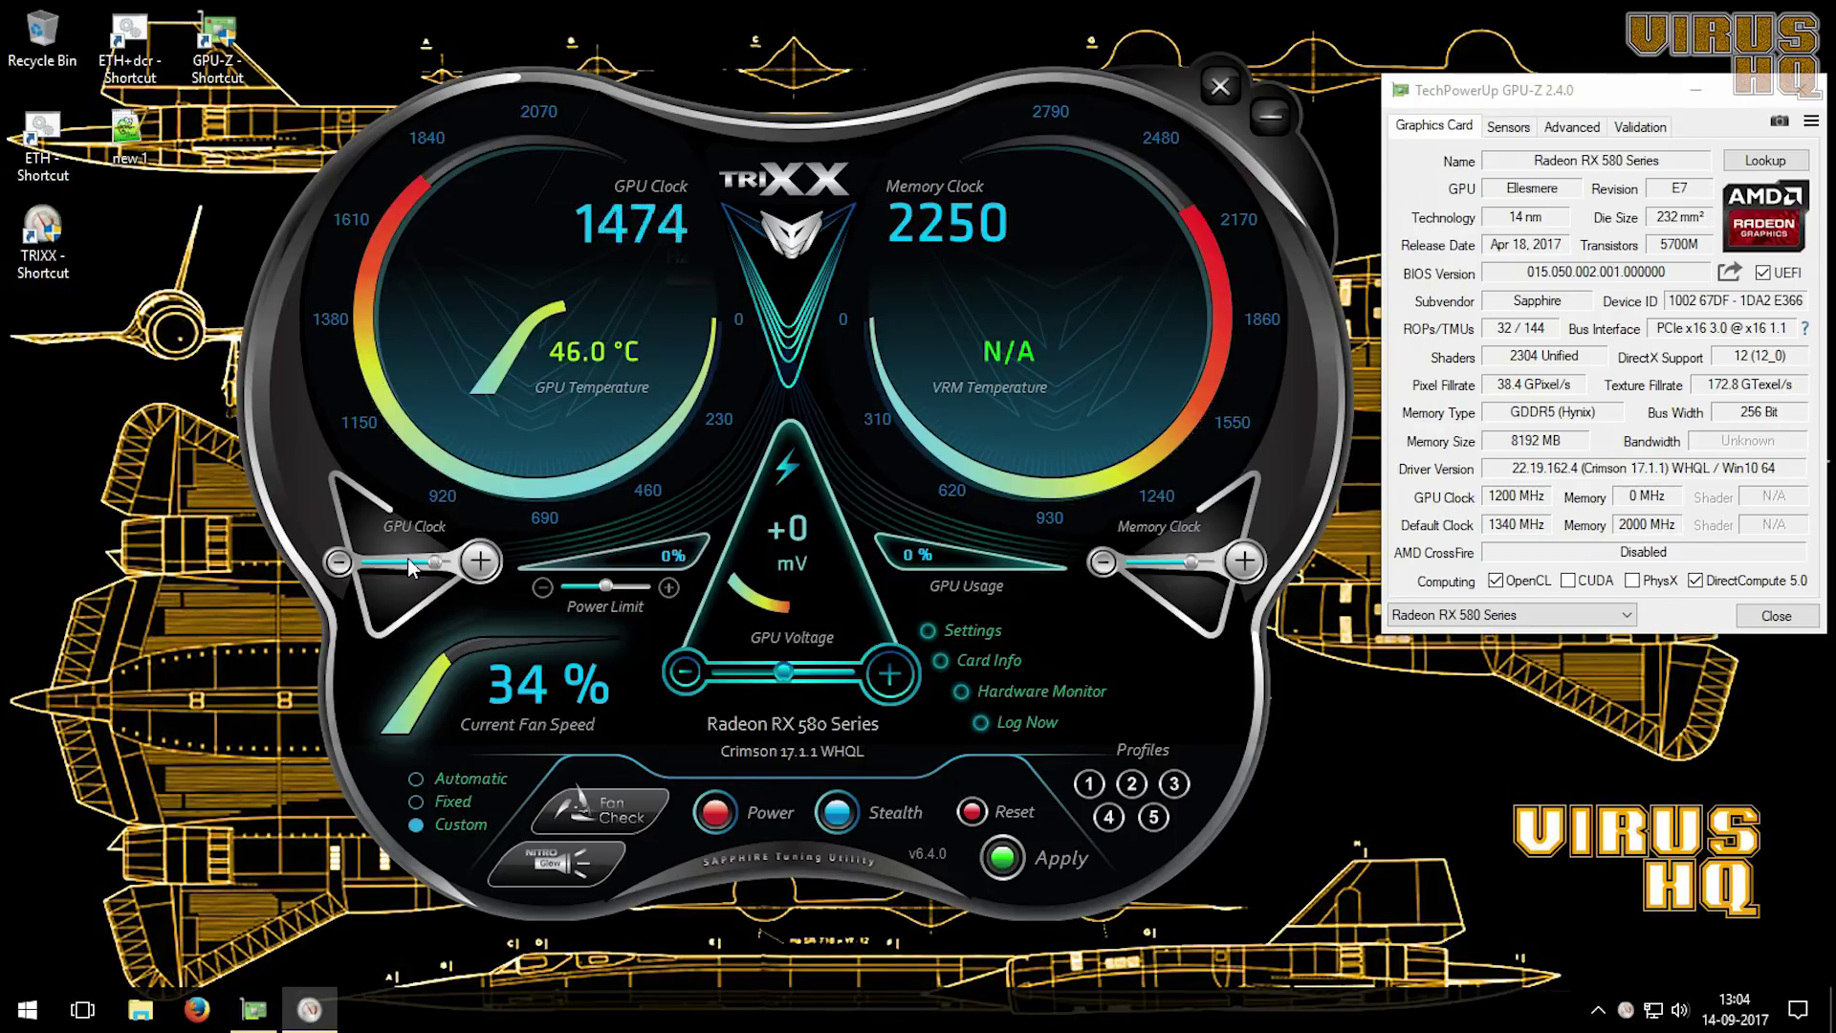
scroll(406, 558, "down", 3)
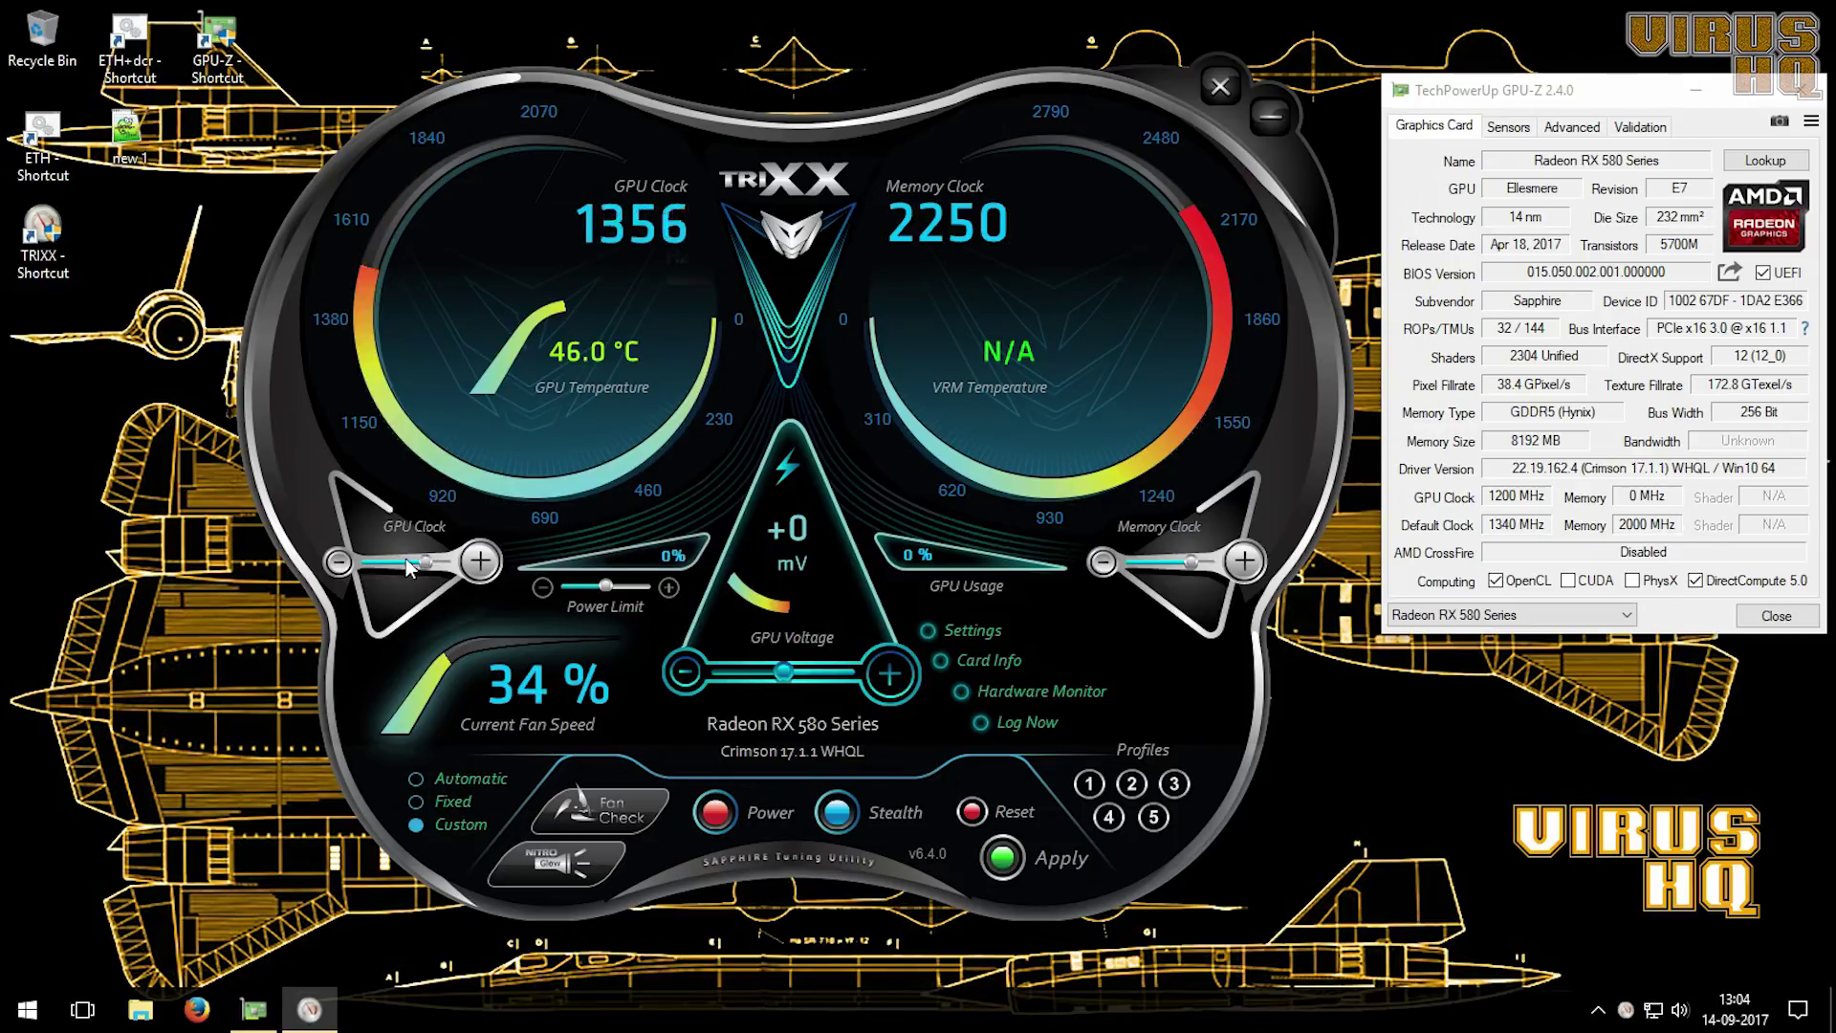
Step: Try lowering memory to about 1550 MHz, then reset clocks to 1340 MHz GPU and 2000 MHz memory
left_click(981, 823)
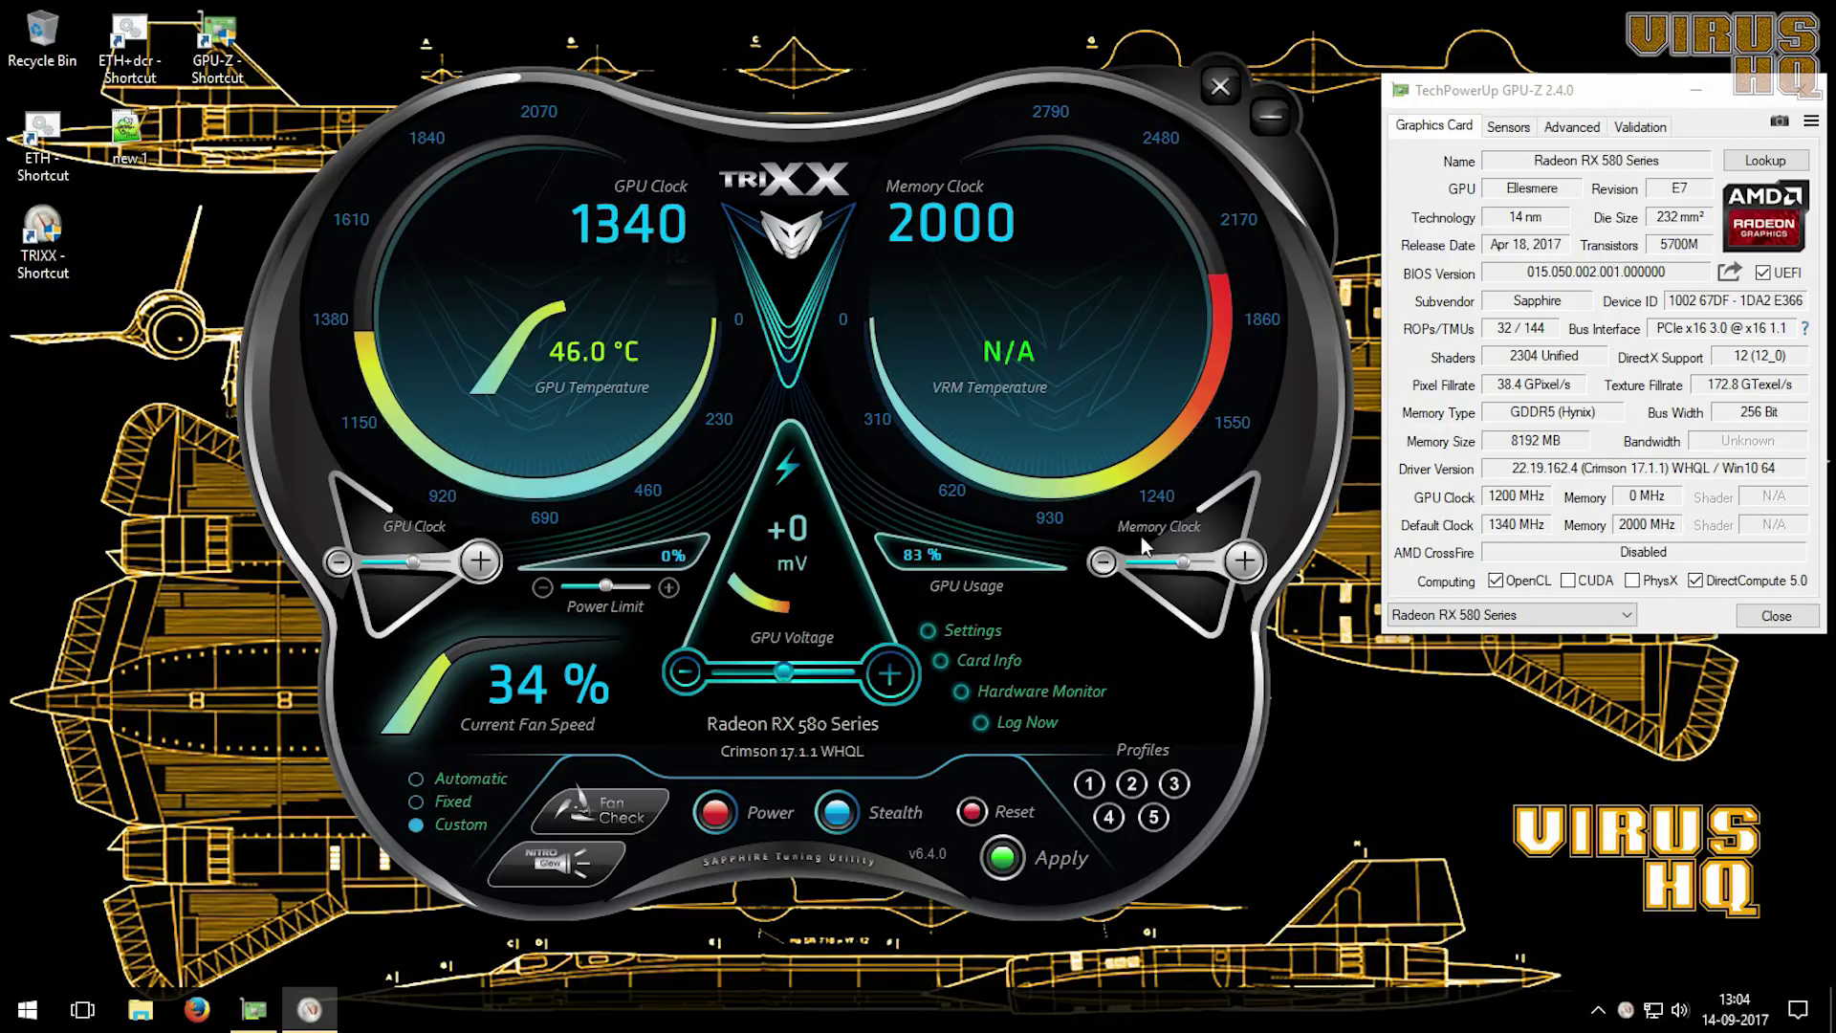
scroll(1179, 565, "down", 1)
mouse_move(1178, 566)
left_mouse_down()
mouse_move(1129, 565)
mouse_move(1238, 565)
mouse_move(1125, 567)
mouse_move(1168, 566)
left_mouse_up()
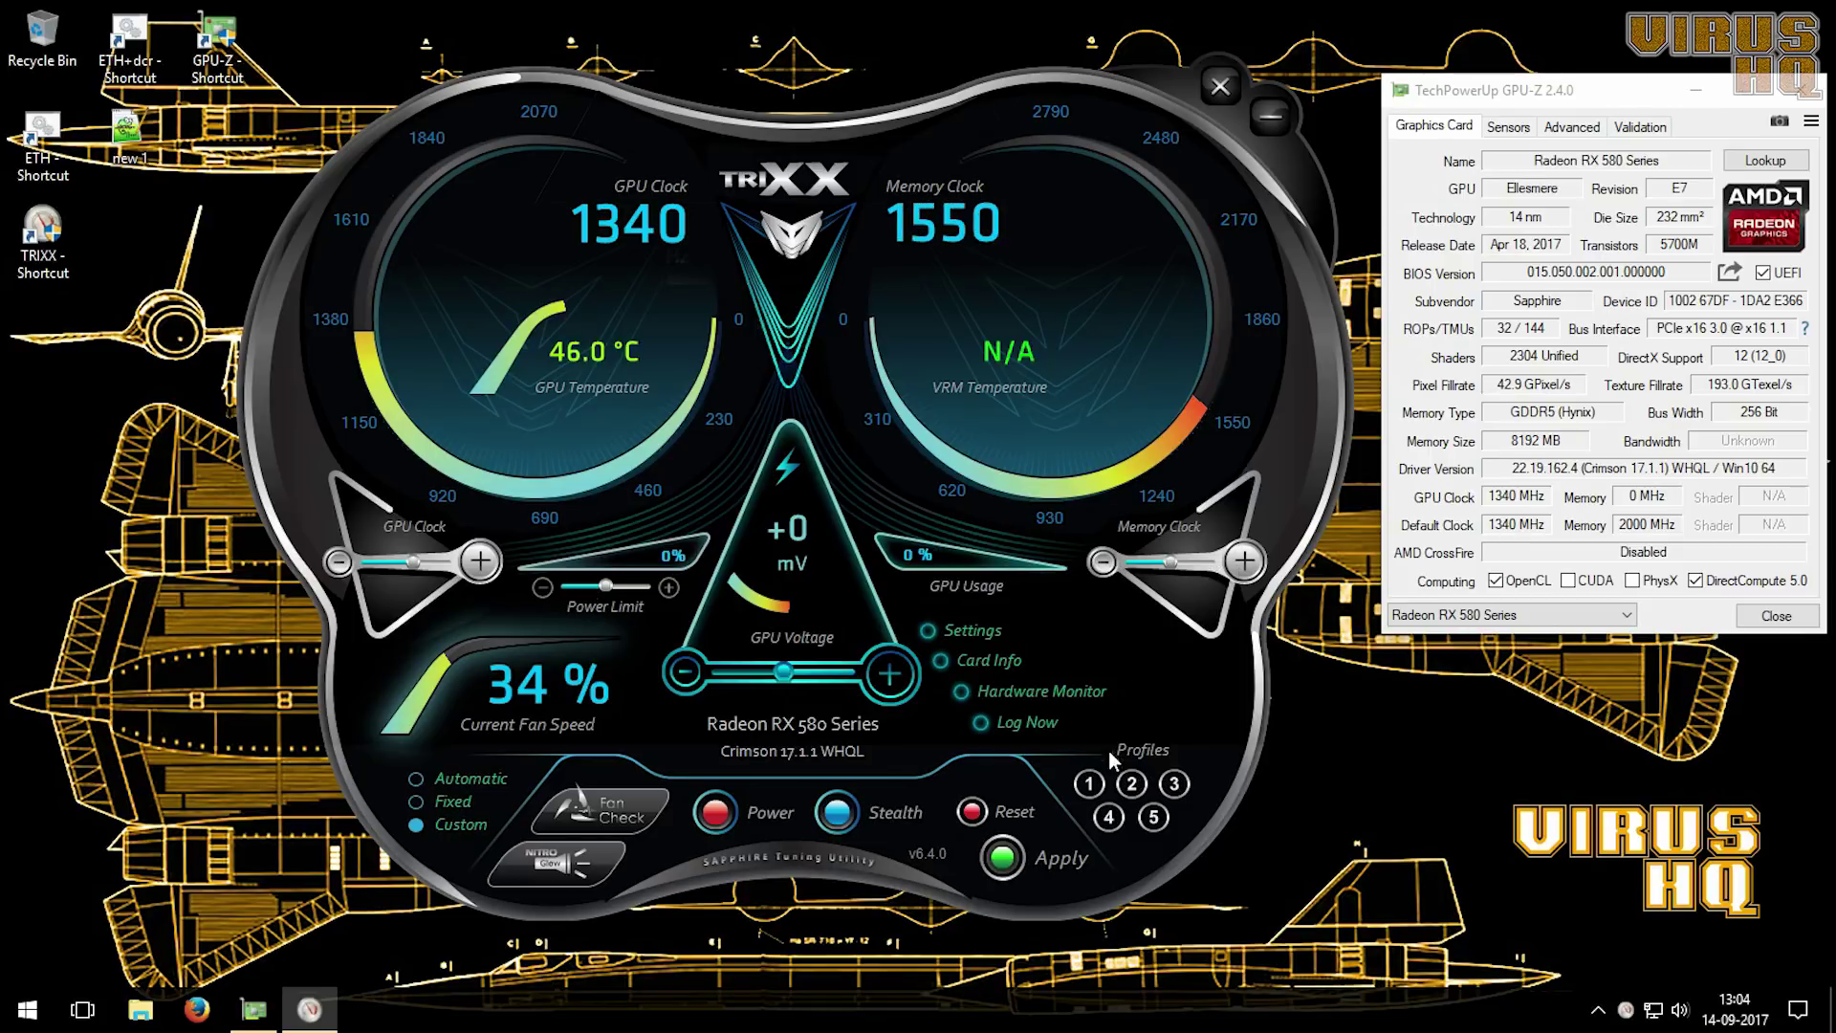
left_click(972, 814)
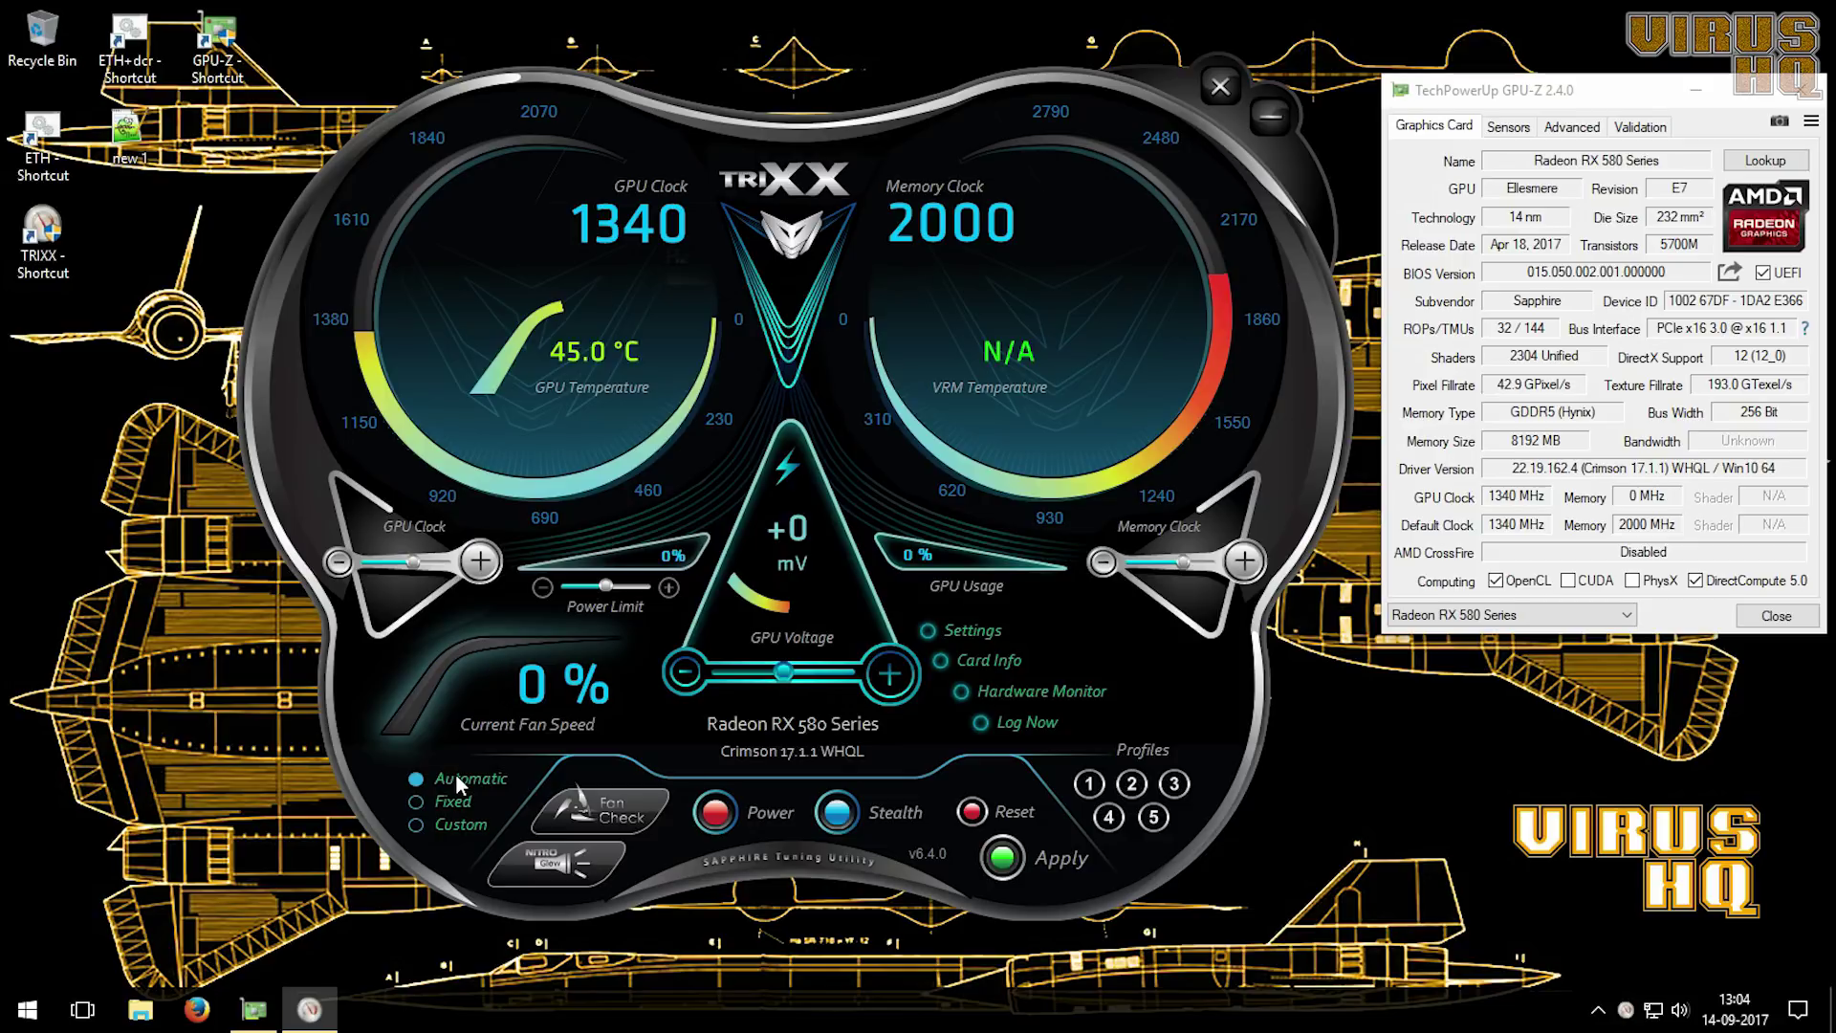
Step: Try a fixed fan speed of 89%, then close that setting
left_click(452, 800)
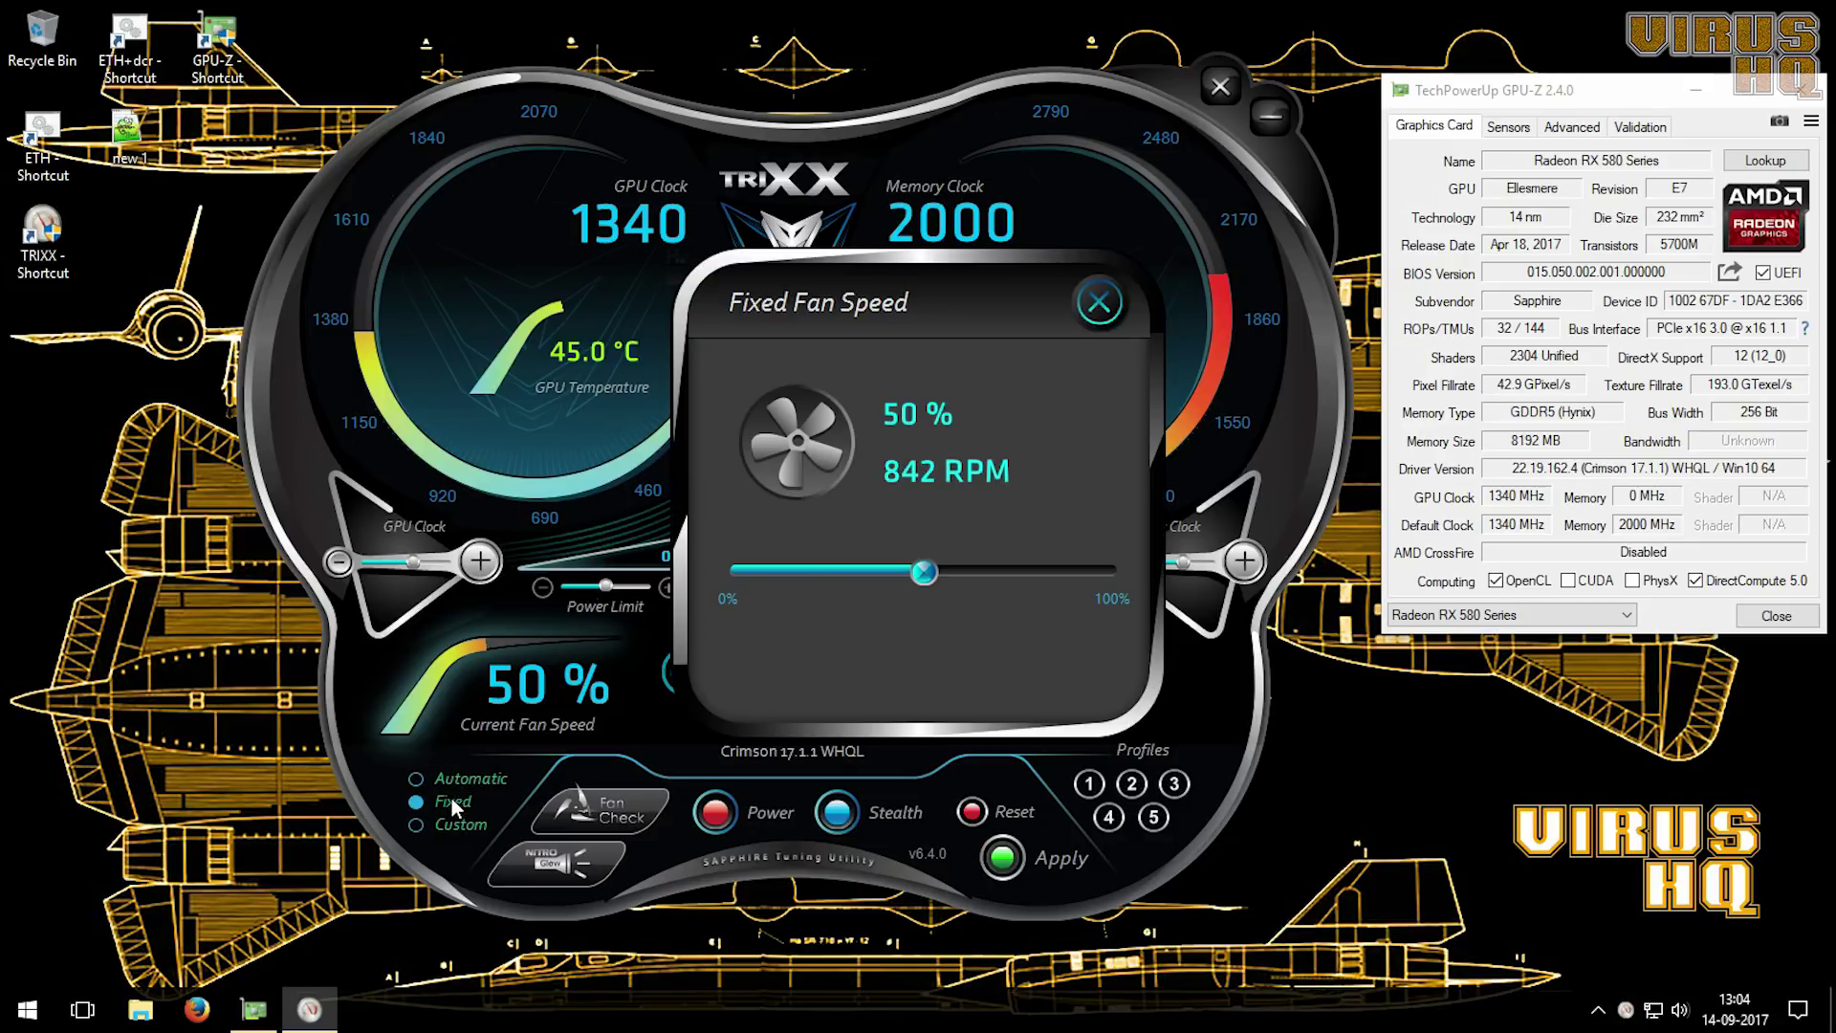
mouse_move(924, 572)
left_mouse_down()
mouse_move(1071, 574)
mouse_move(957, 586)
left_mouse_up()
left_click(1098, 321)
Step: Set a Custom fan curve: about 10% up to 40°, climbing to about 90% by 60°
left_click(477, 824)
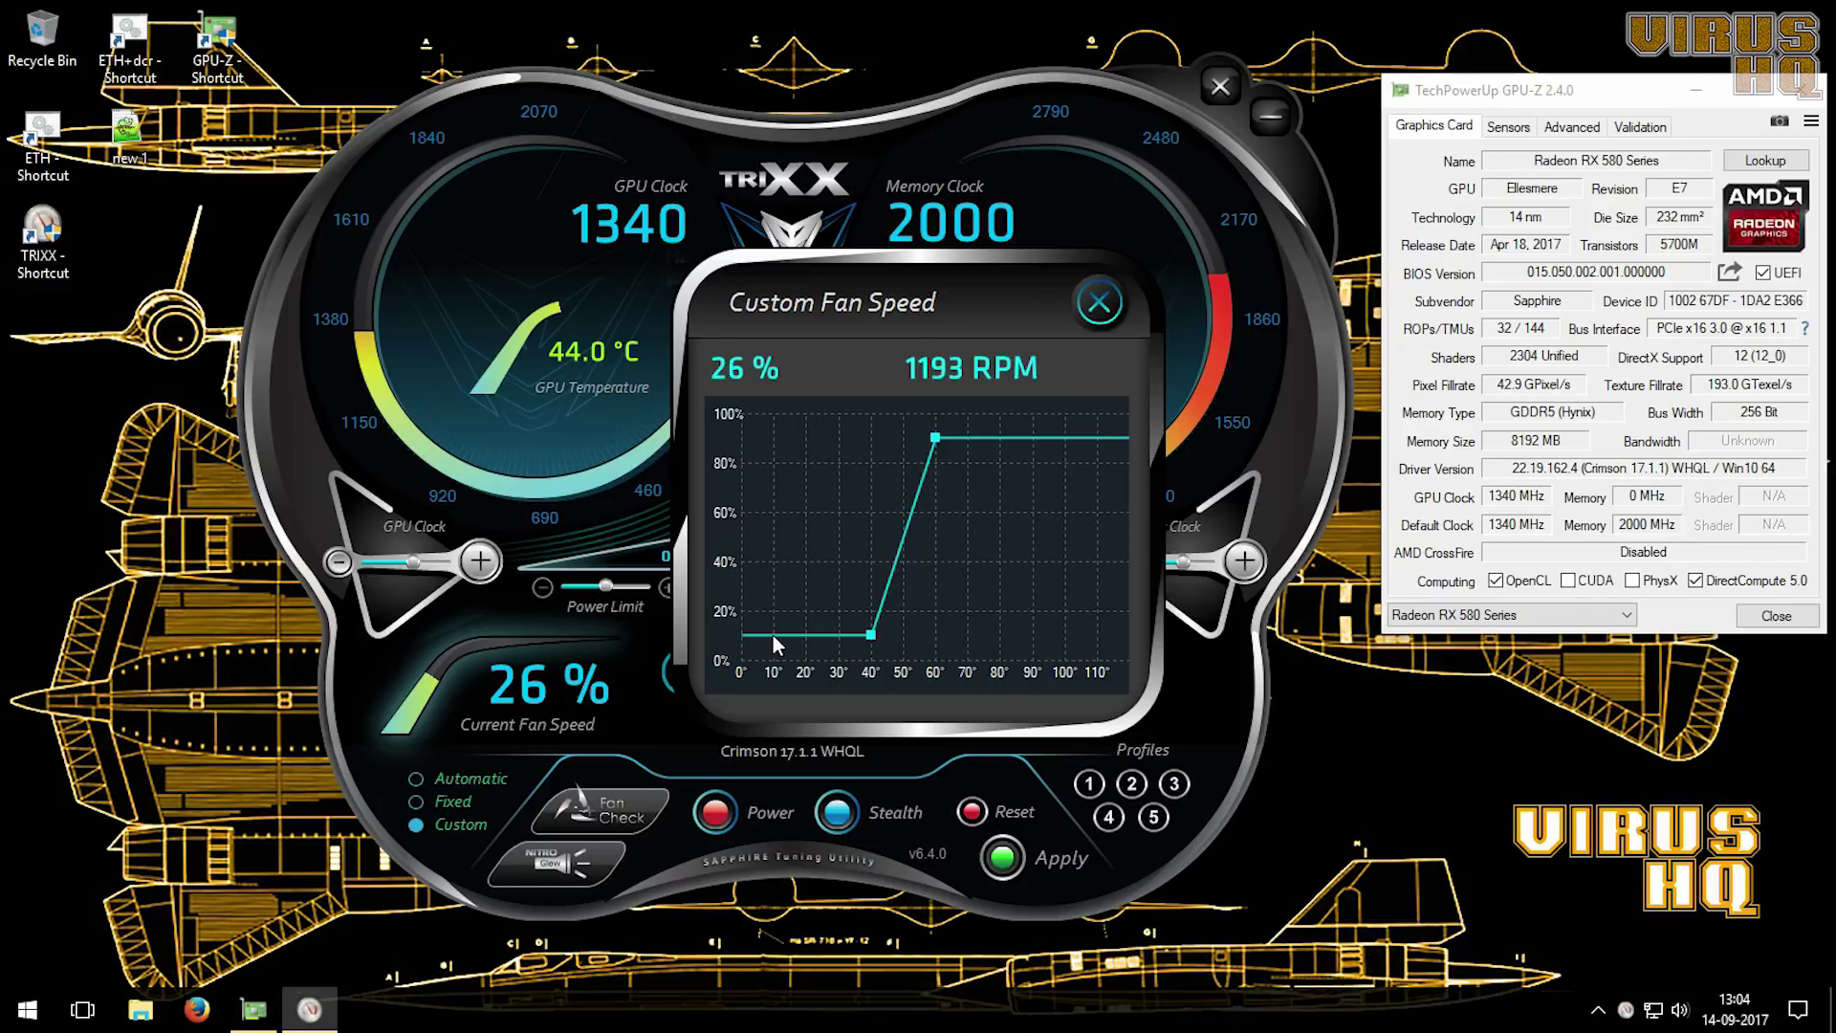
left_click_drag(871, 634, 871, 635)
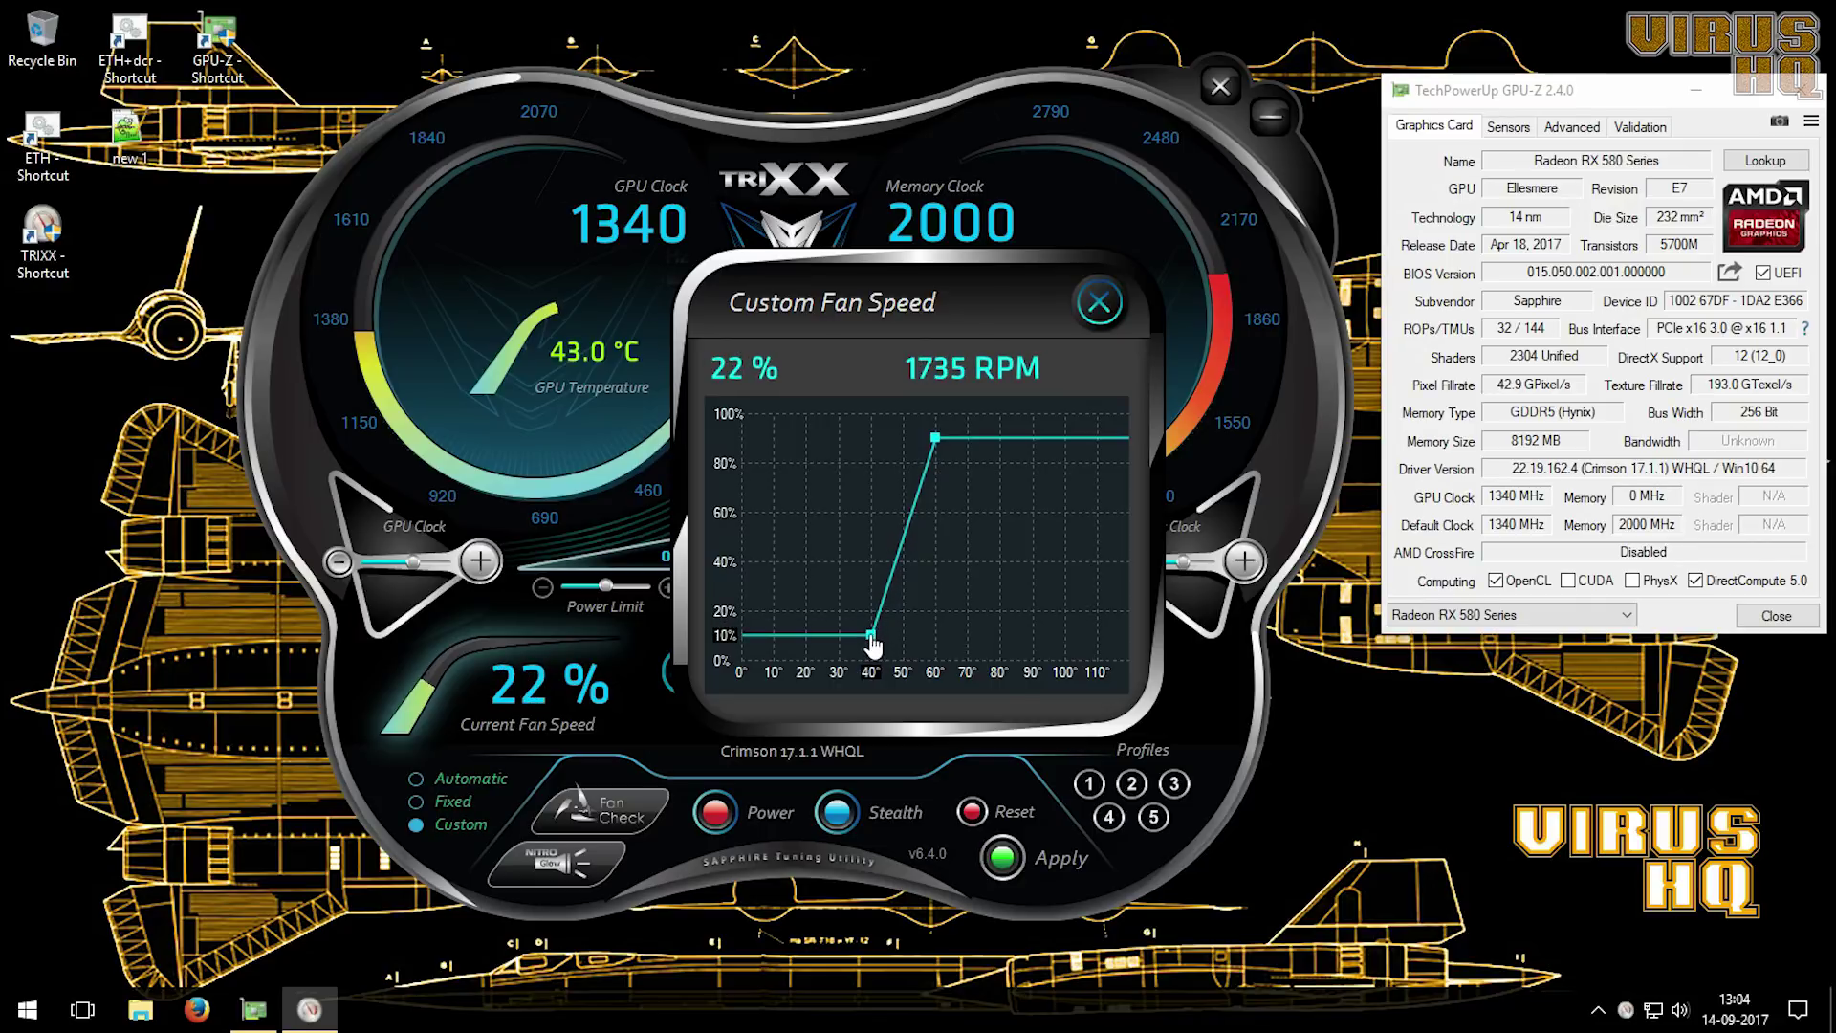
mouse_move(897, 553)
left_mouse_down()
mouse_move(908, 608)
mouse_move(933, 622)
mouse_move(952, 570)
mouse_move(851, 517)
mouse_move(847, 494)
mouse_move(909, 521)
mouse_move(901, 553)
left_mouse_up()
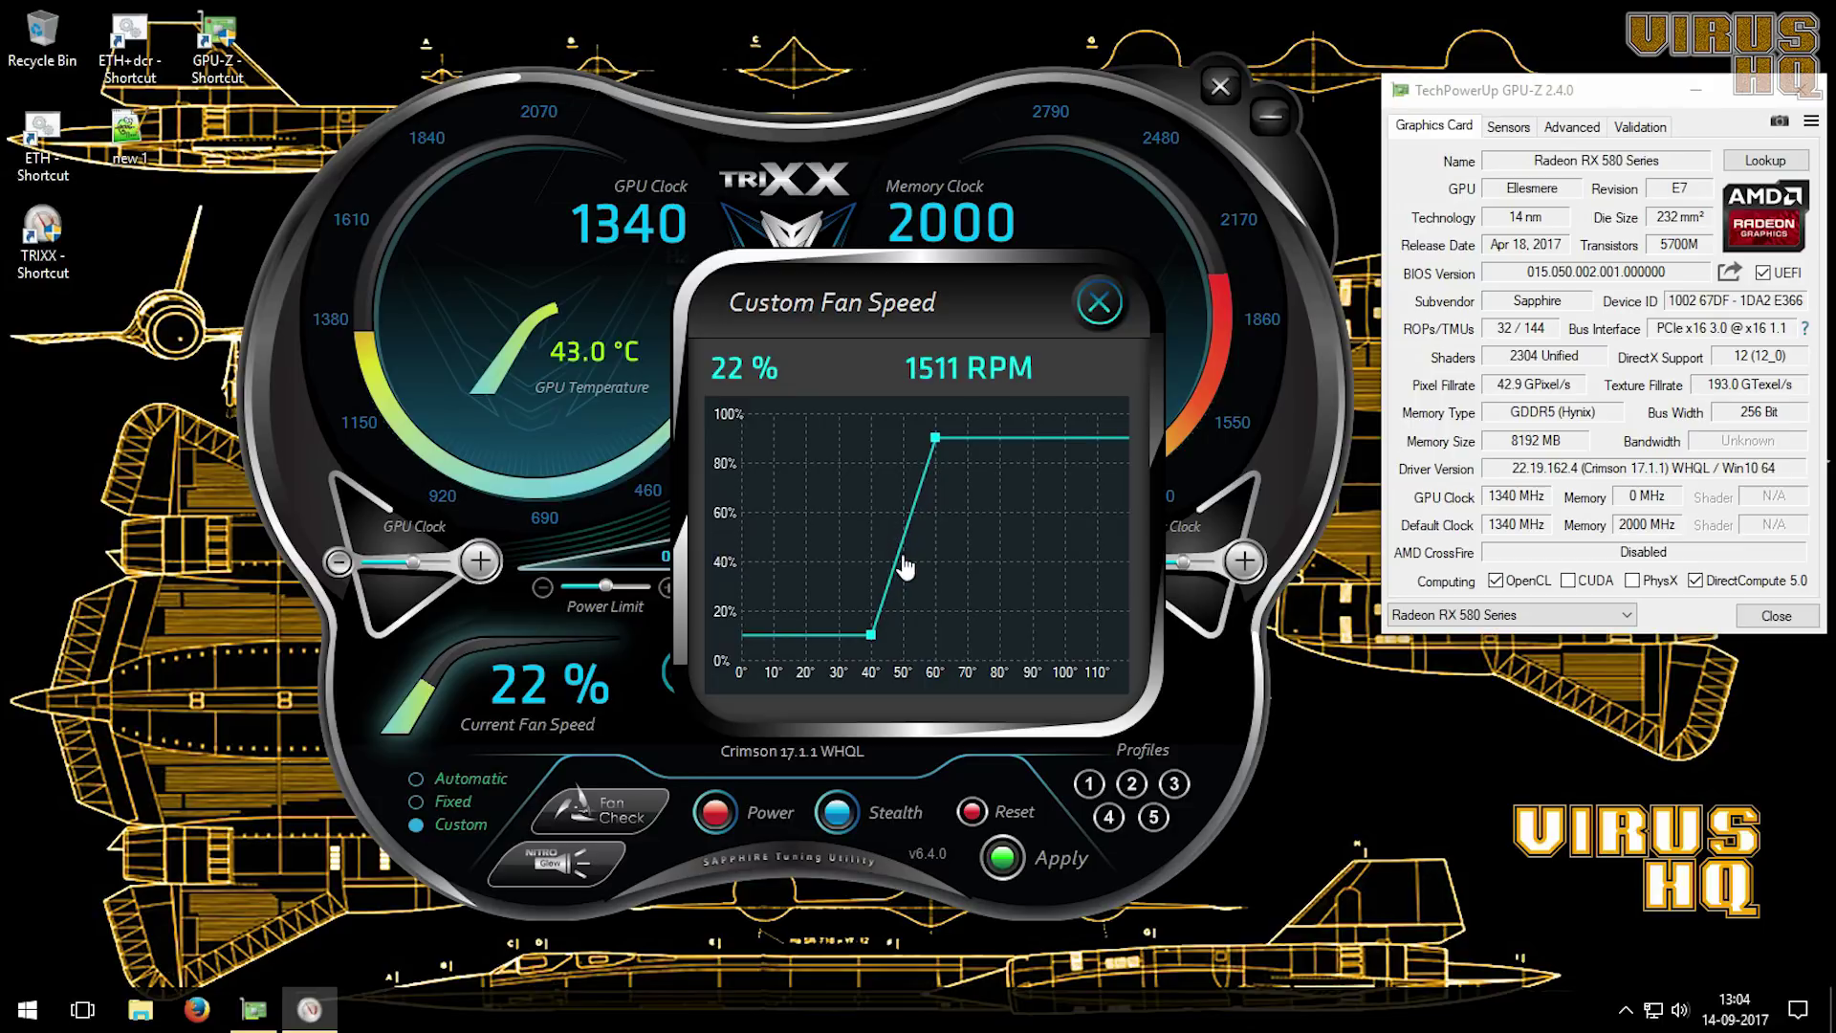
Step: Open TriXX Settings with the Radeon RX 580 Series selected
left_click(1115, 302)
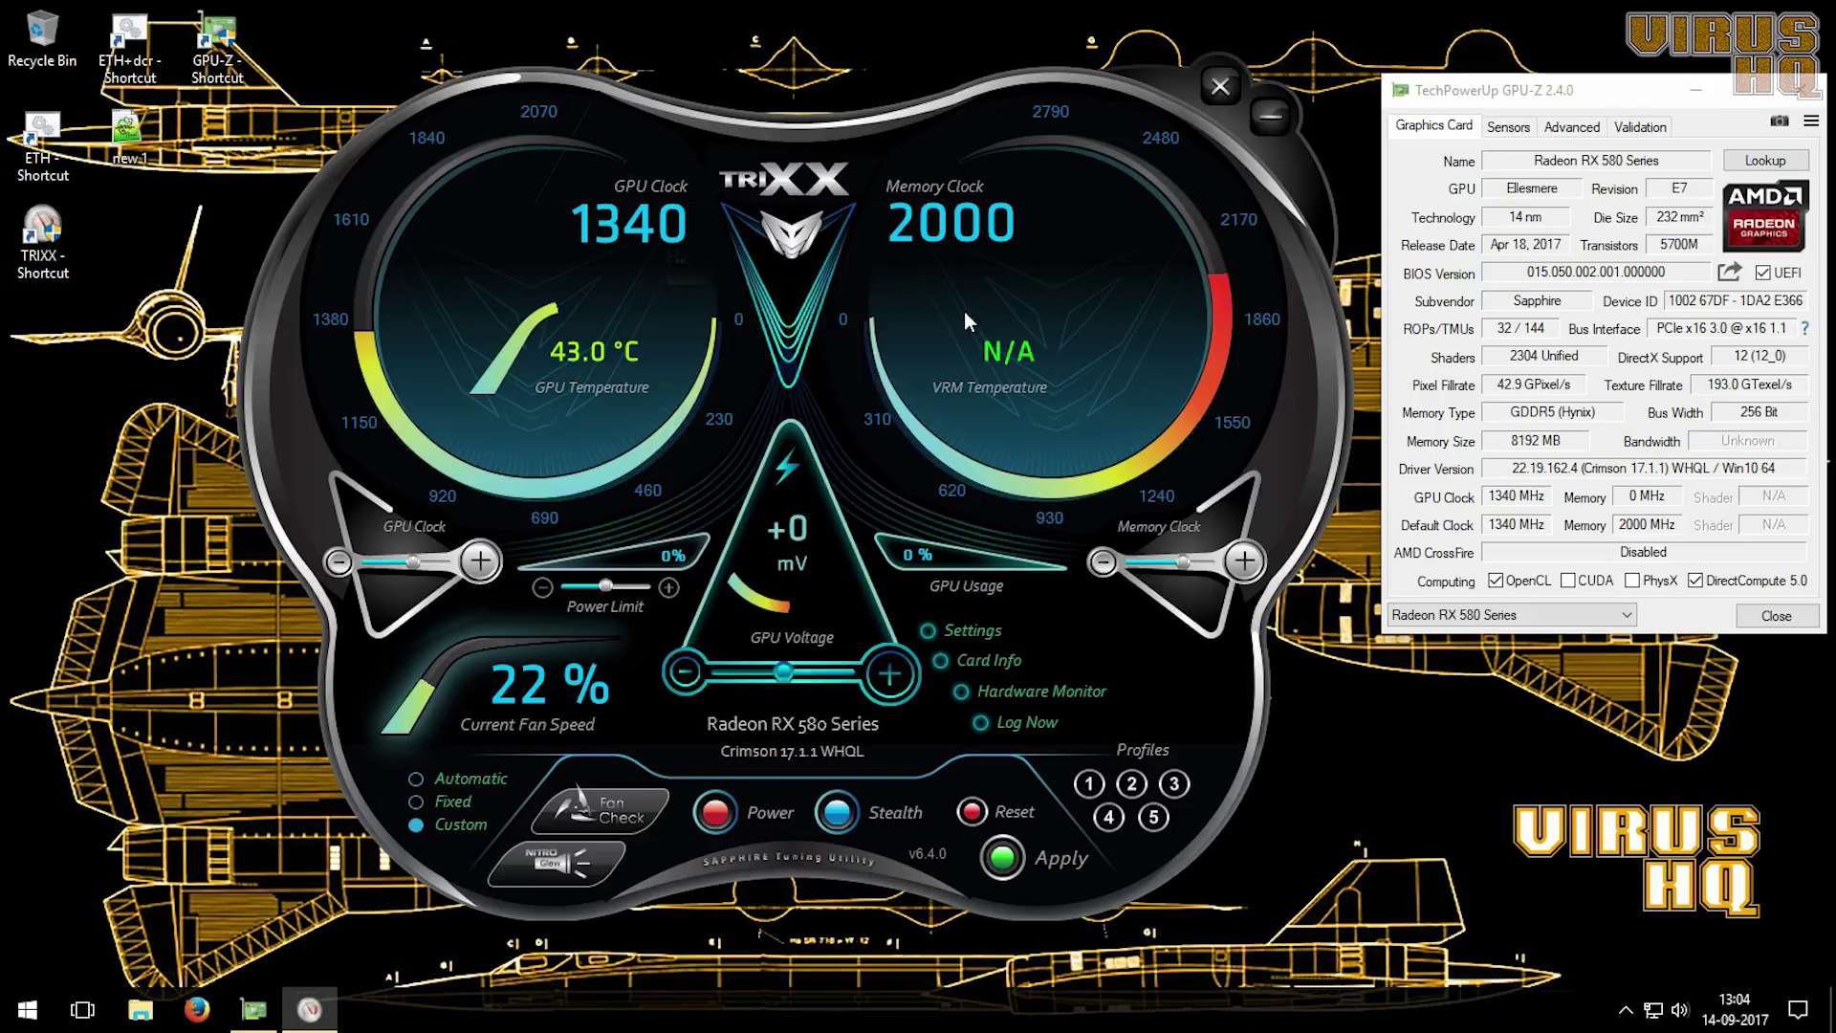
left_click(968, 631)
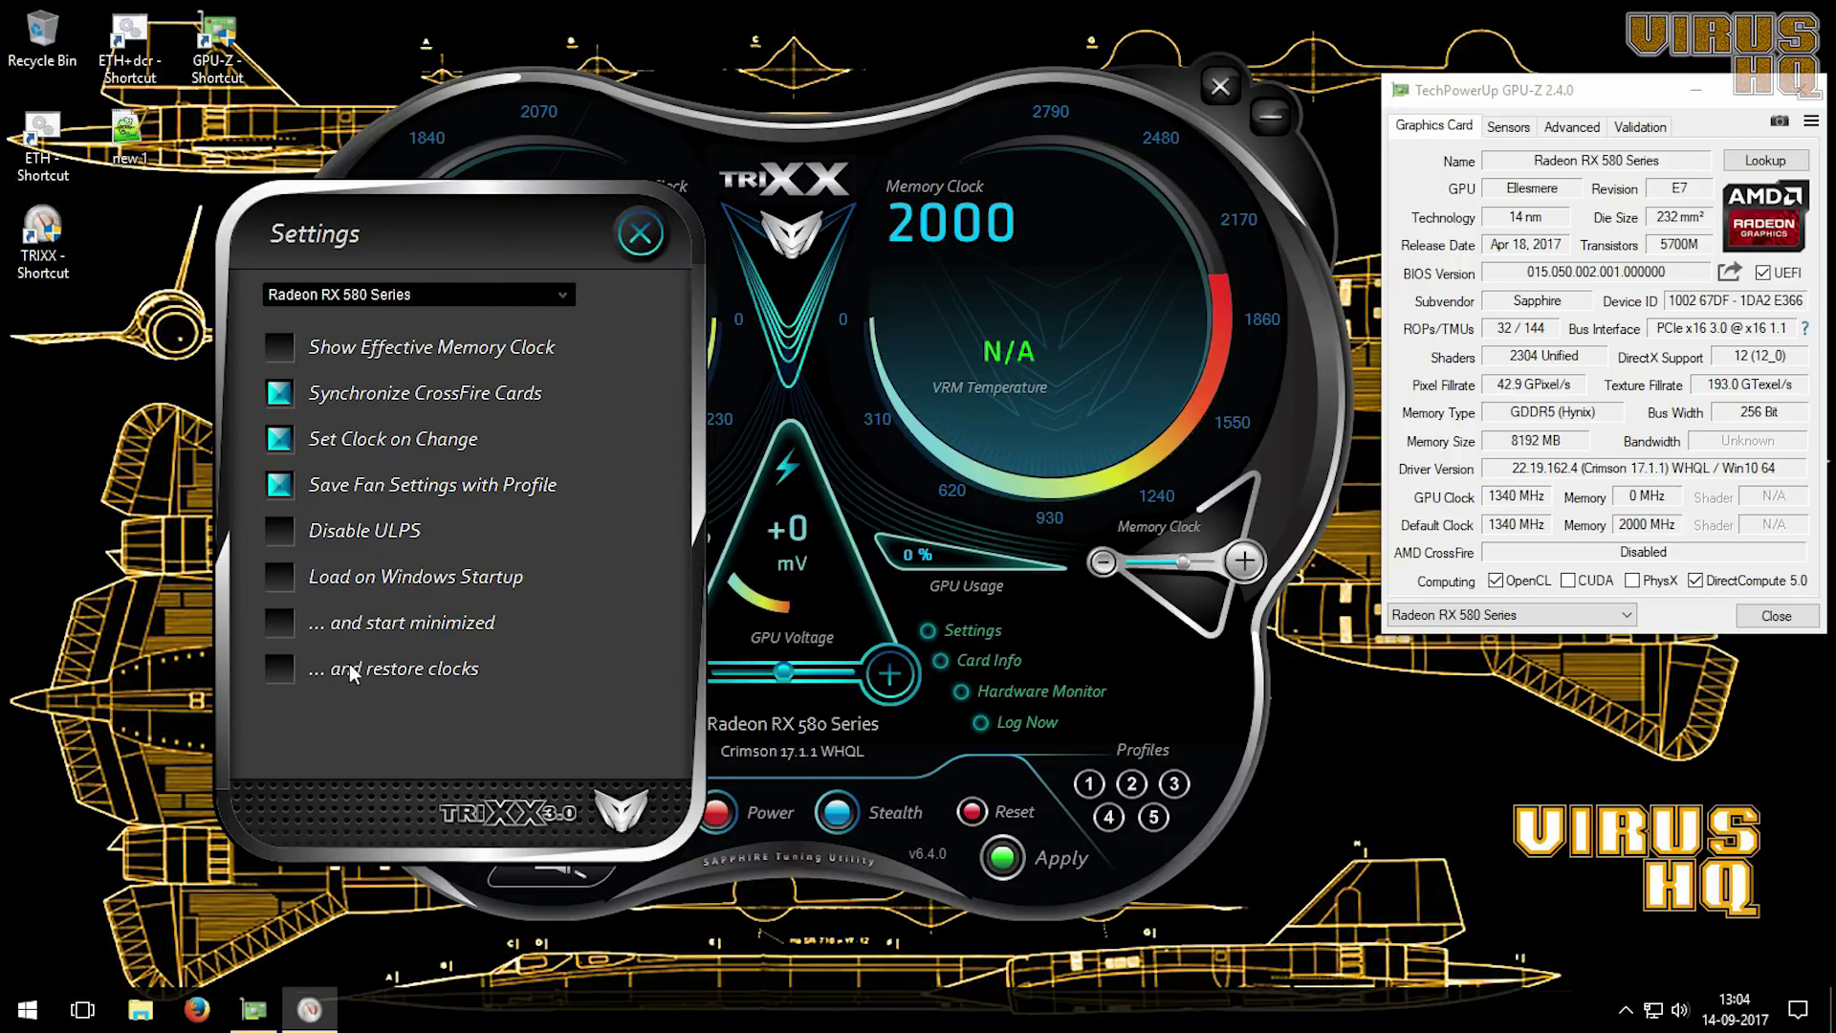
left_click(400, 304)
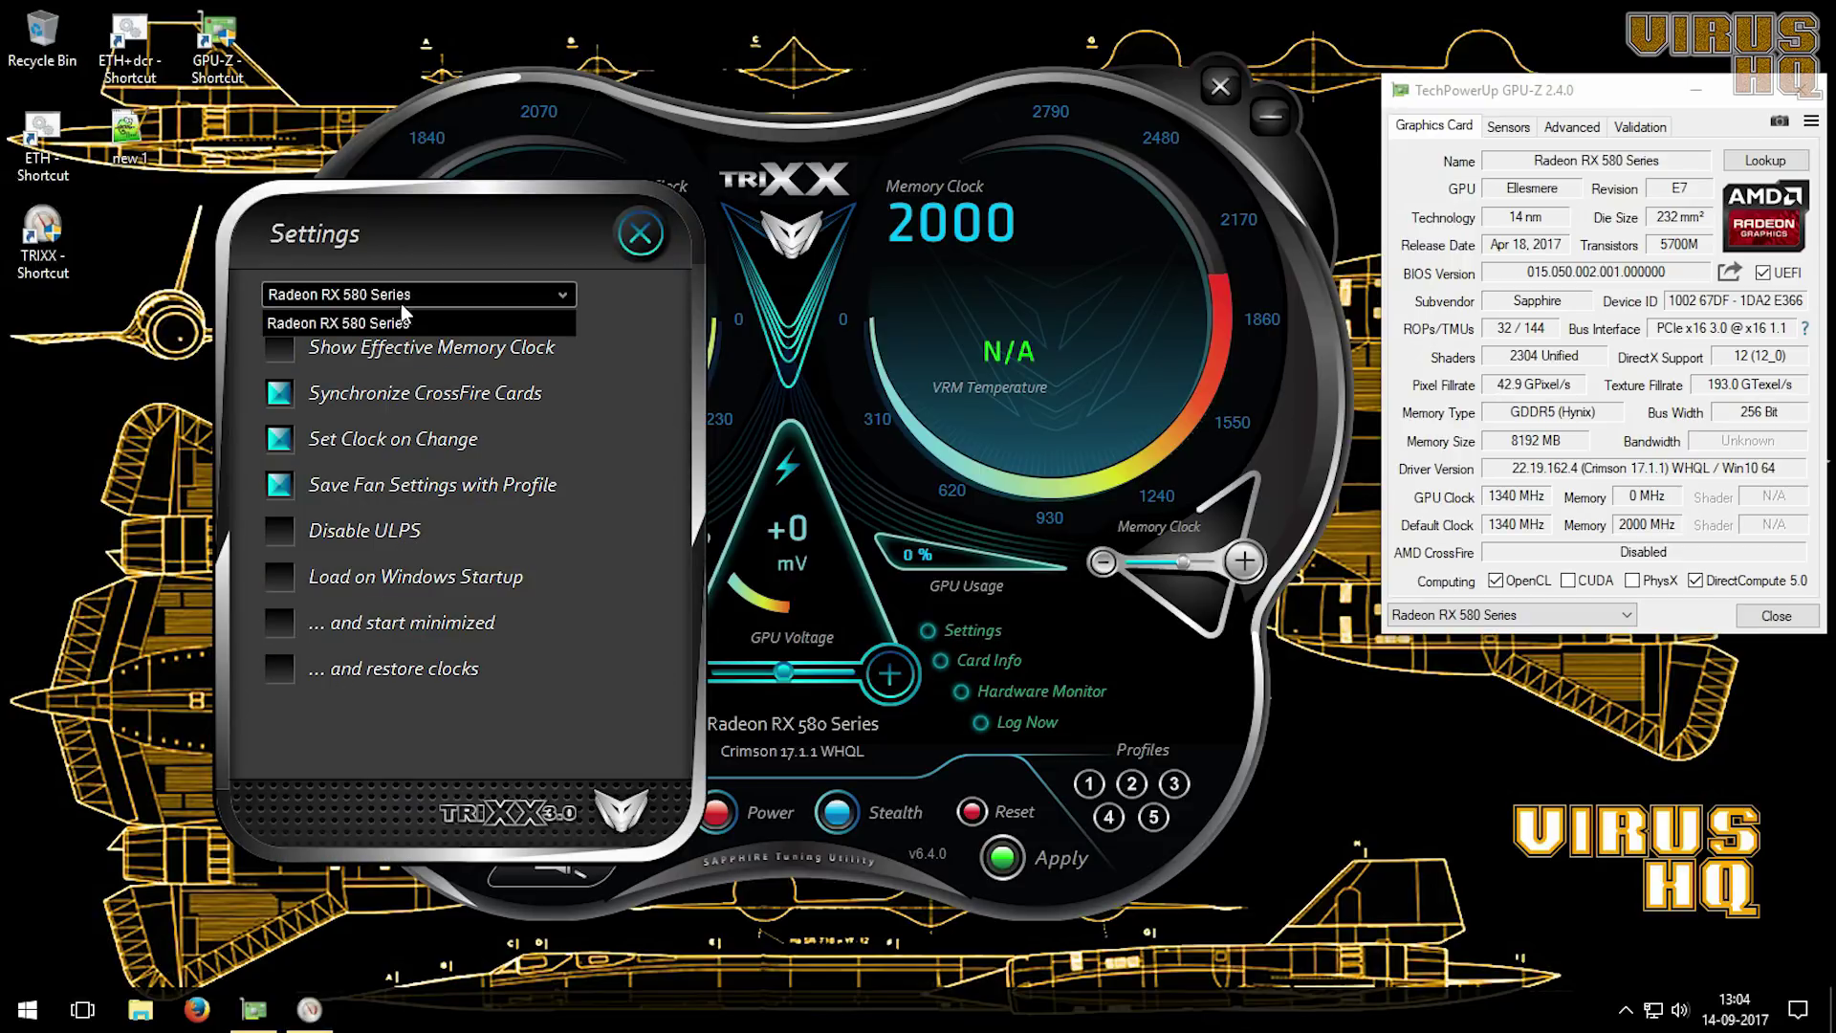
left_click(402, 323)
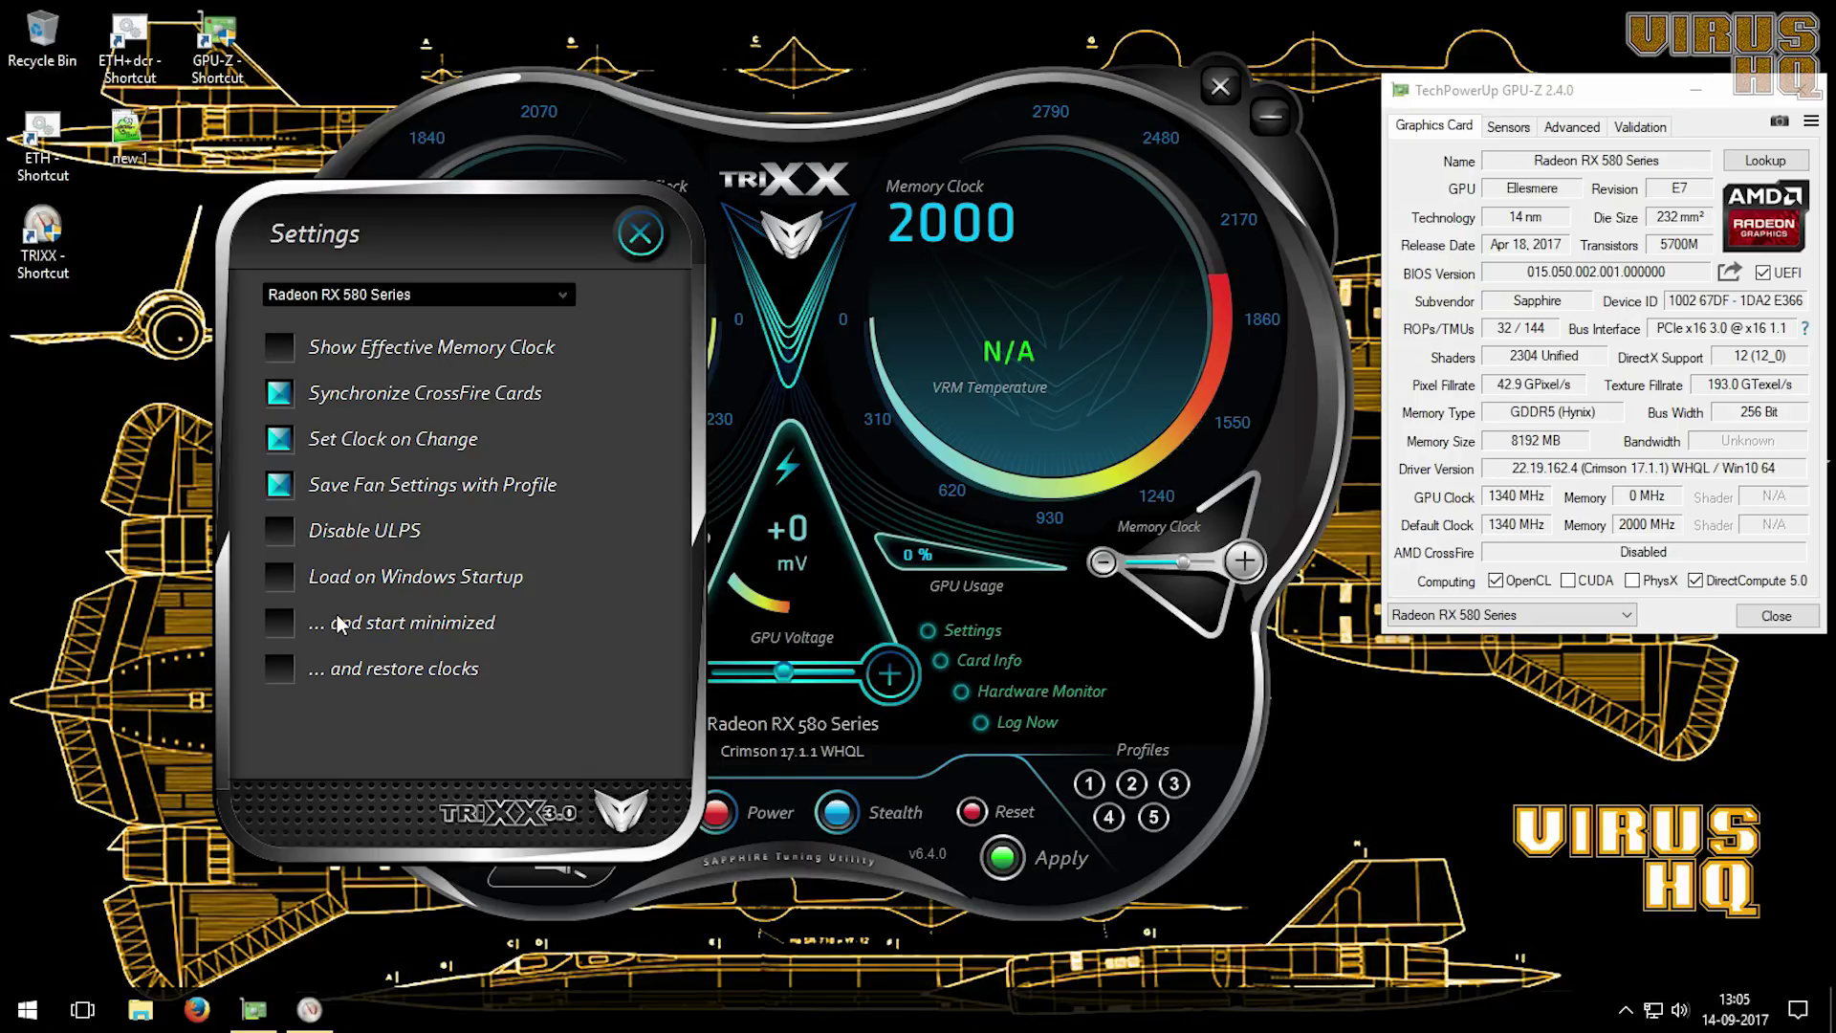
Step: Keep actual memory clock display, and disable Synchronize CrossFire and Save Fan Settings with Profile
left_click(366, 351)
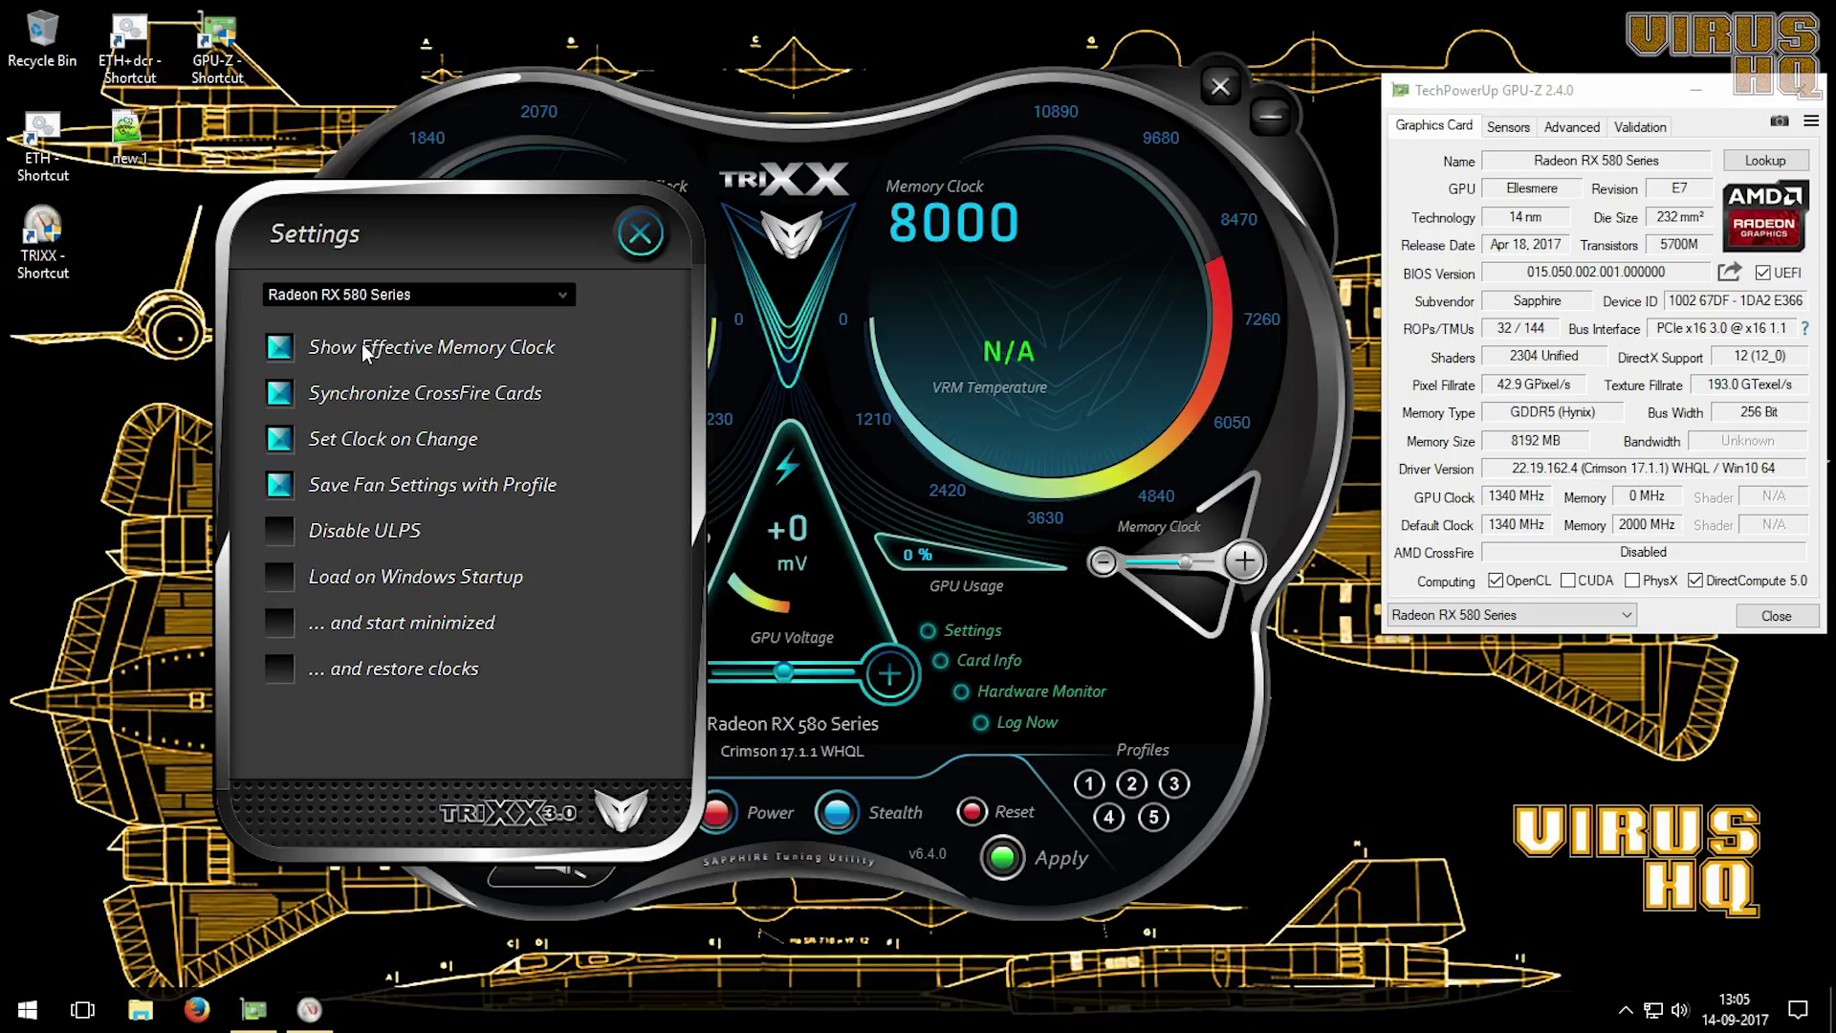
left_click(366, 351)
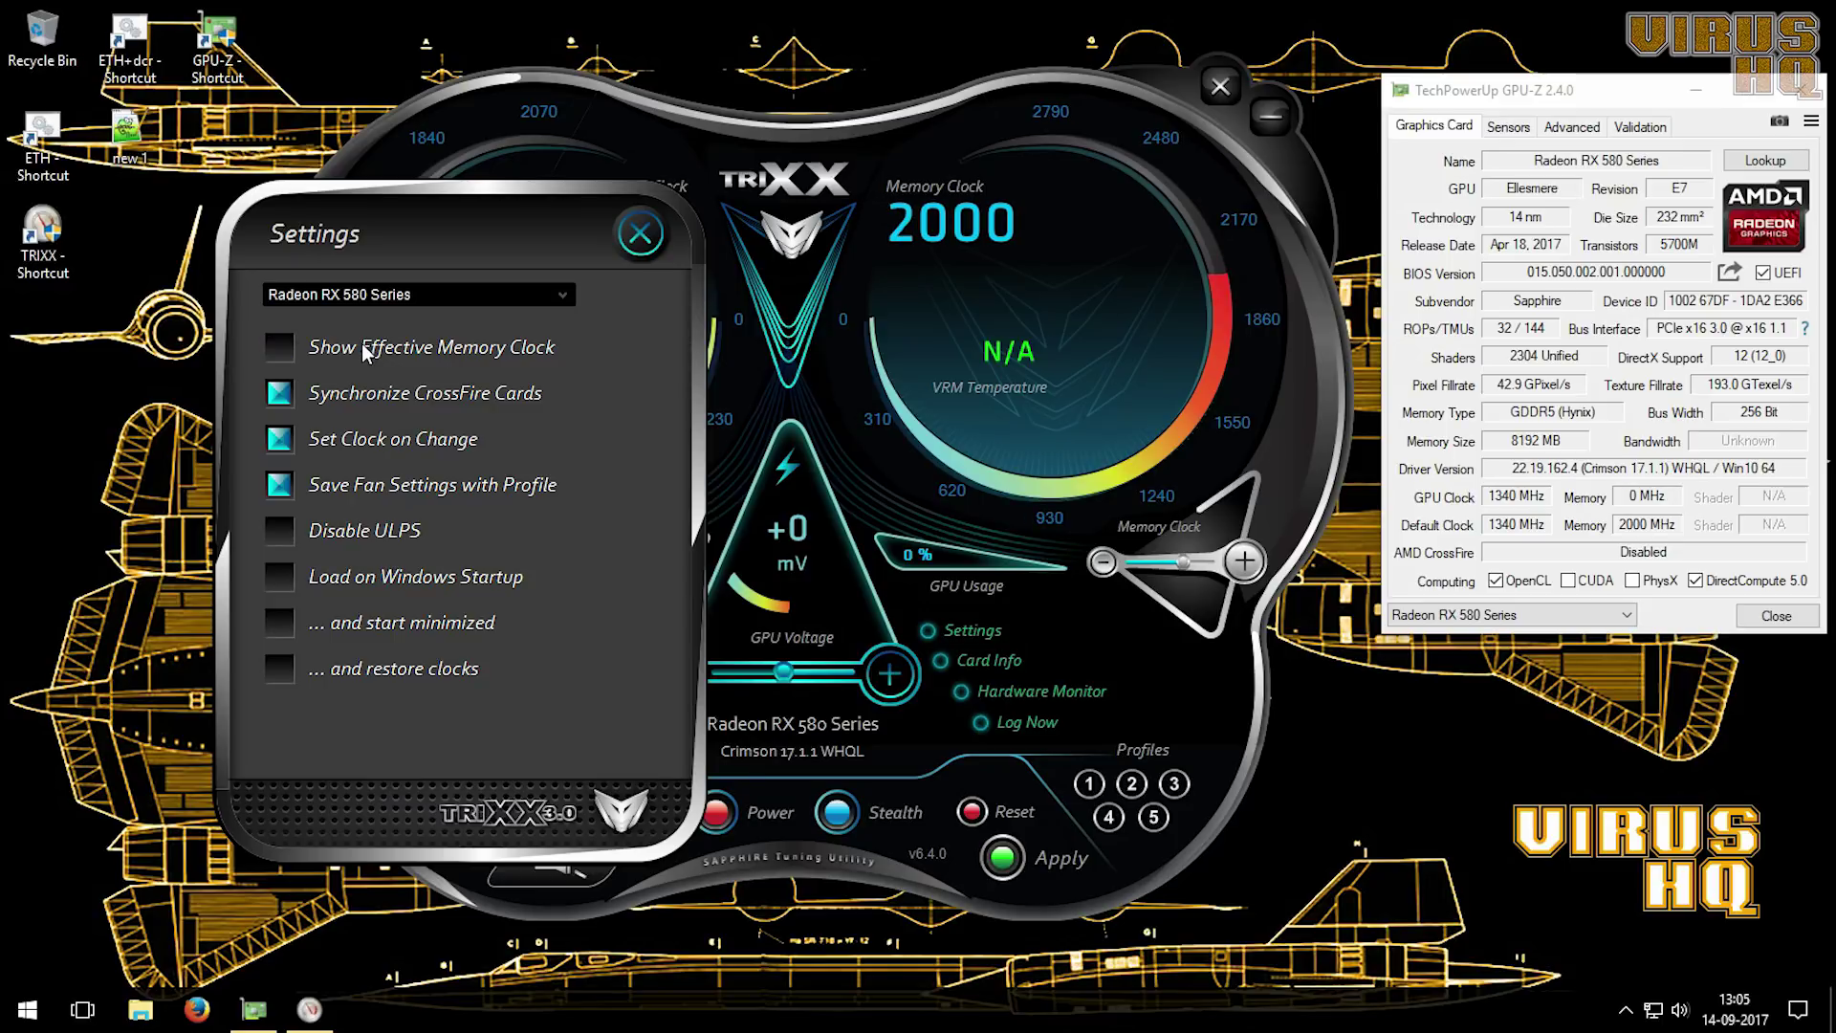
left_click(376, 394)
left_click(363, 489)
Step: Close Settings and review the card's Card Info details
left_click(639, 236)
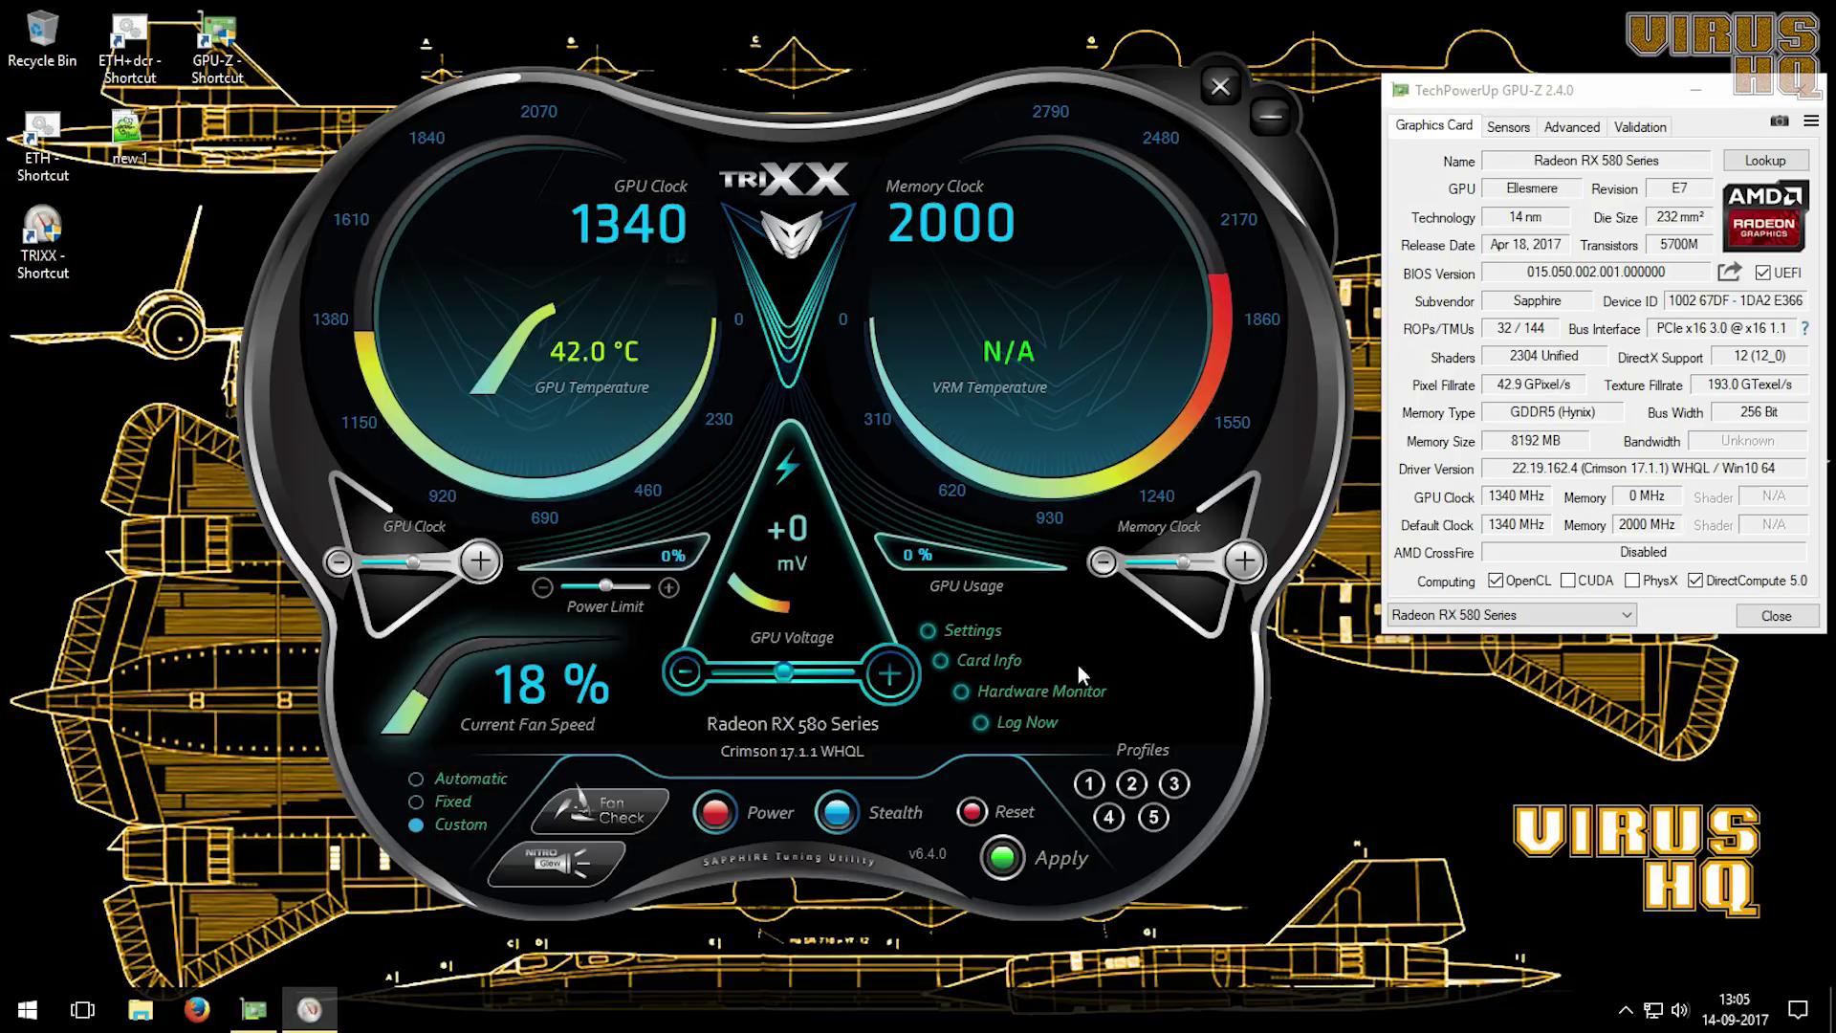
left_click(982, 658)
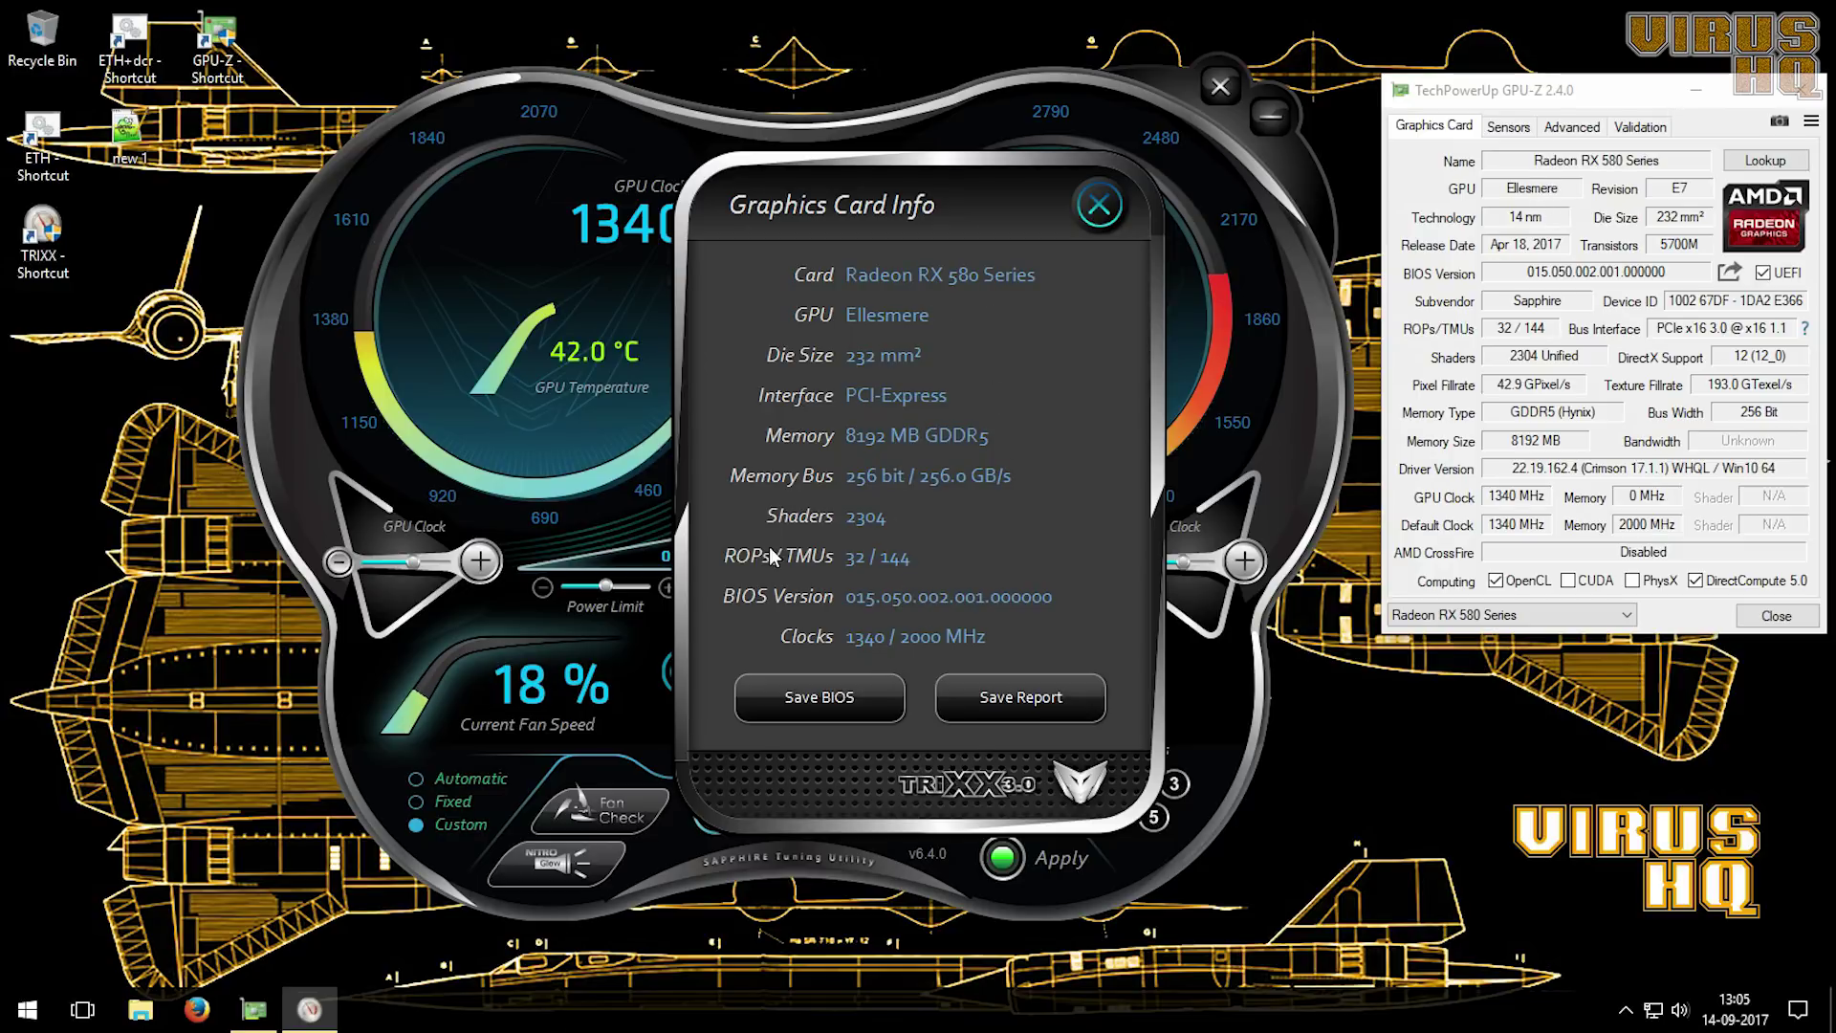
left_click(1100, 205)
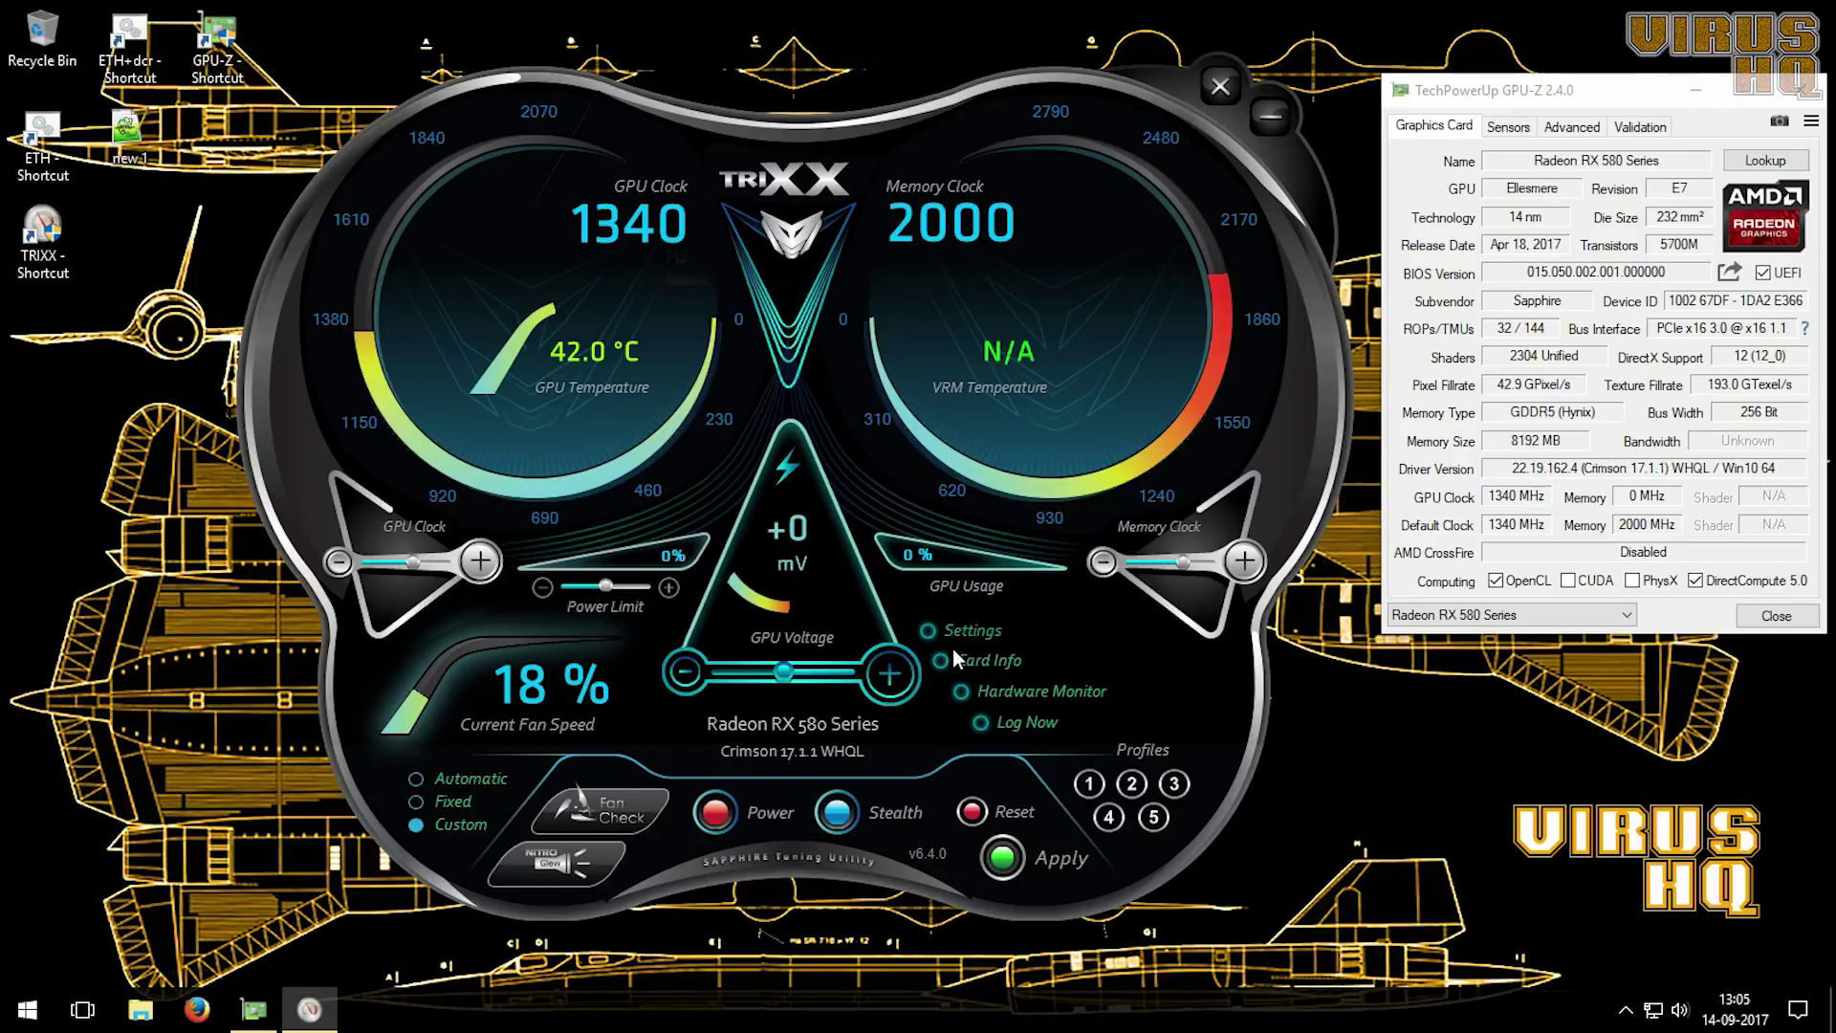
Step: Check the Hardware Monitor graphs, then bring up Nitro Glow lighting (Rainbow, 100% brightness)
left_click(984, 685)
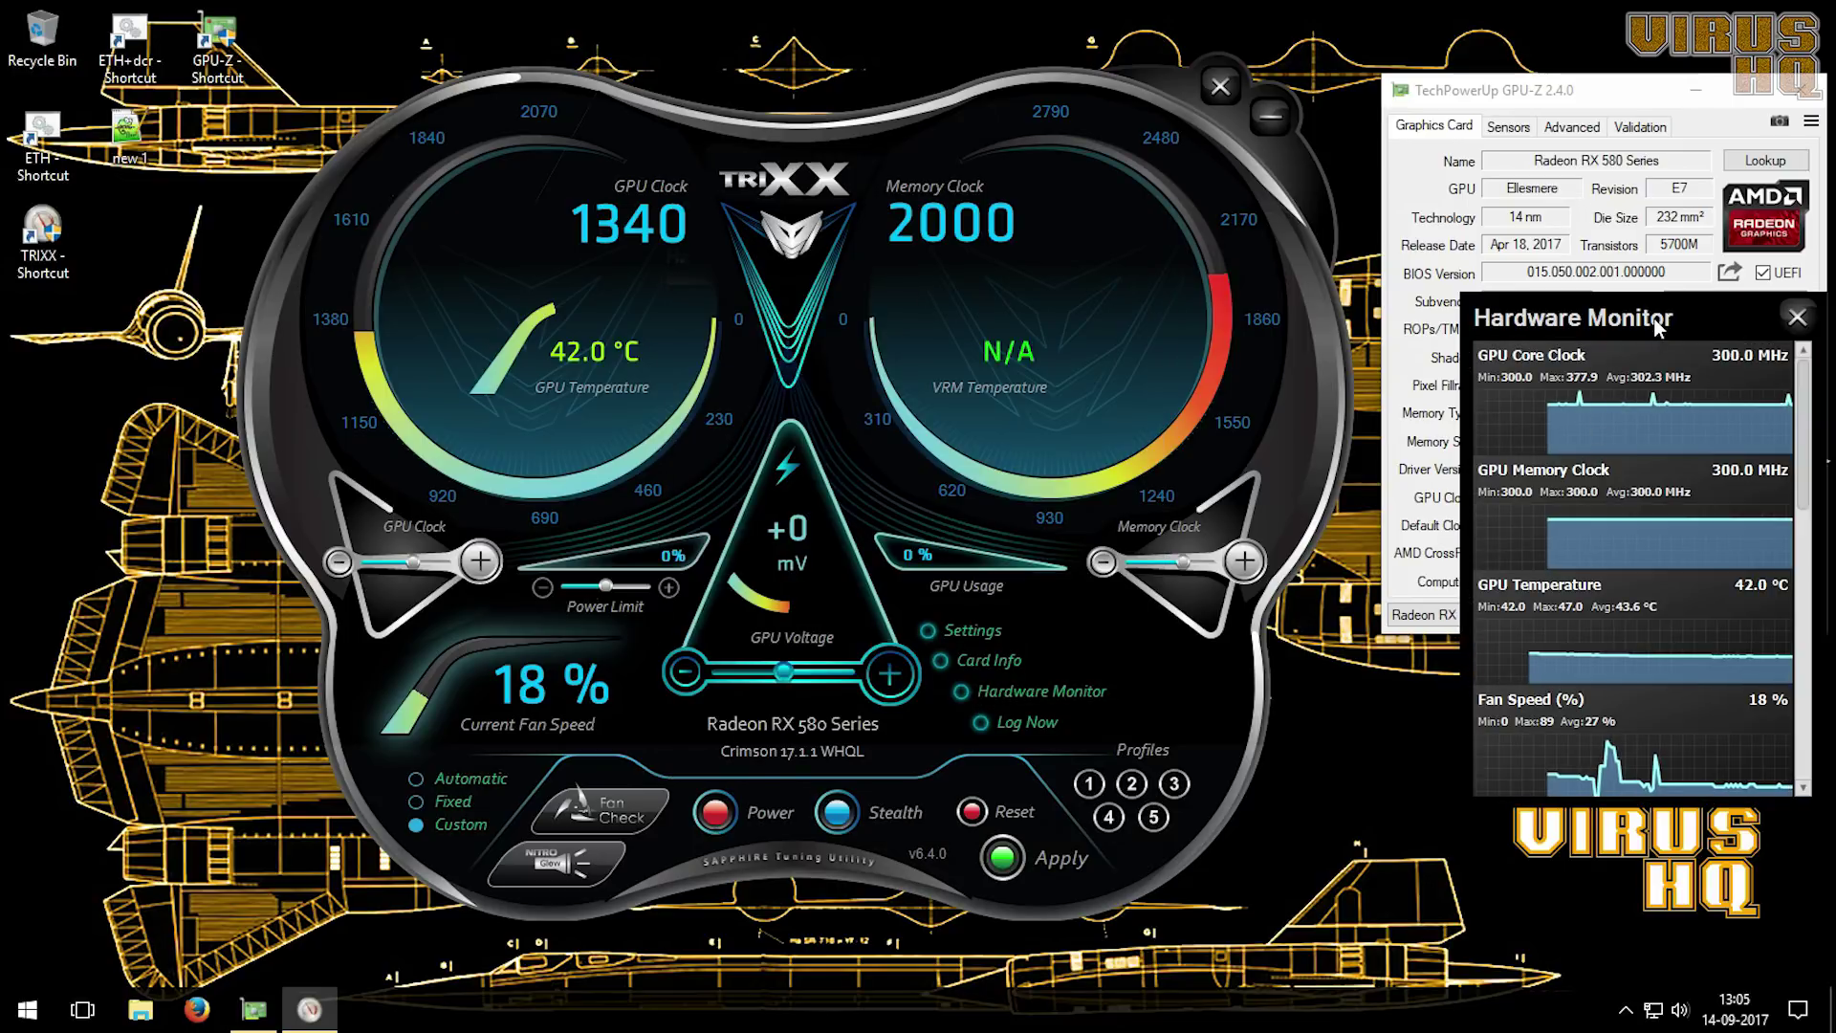
left_click_drag(1658, 328, 1595, 319)
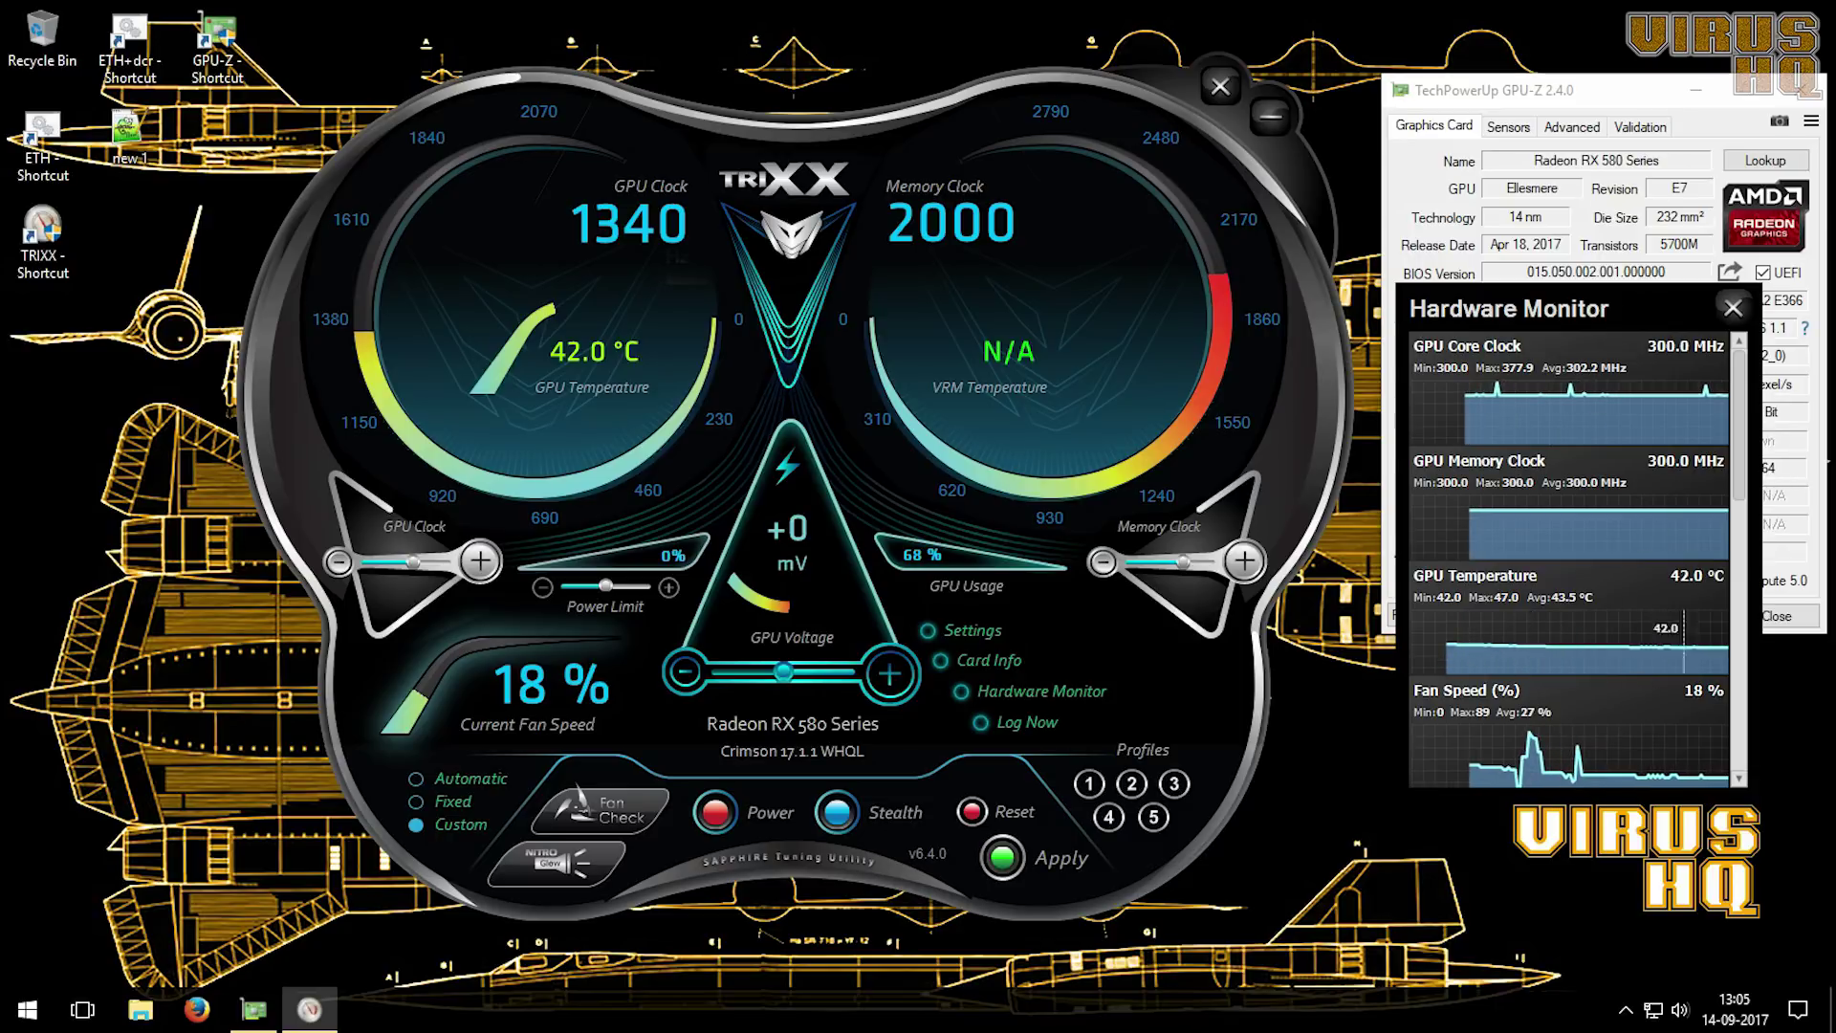
left_click(1733, 308)
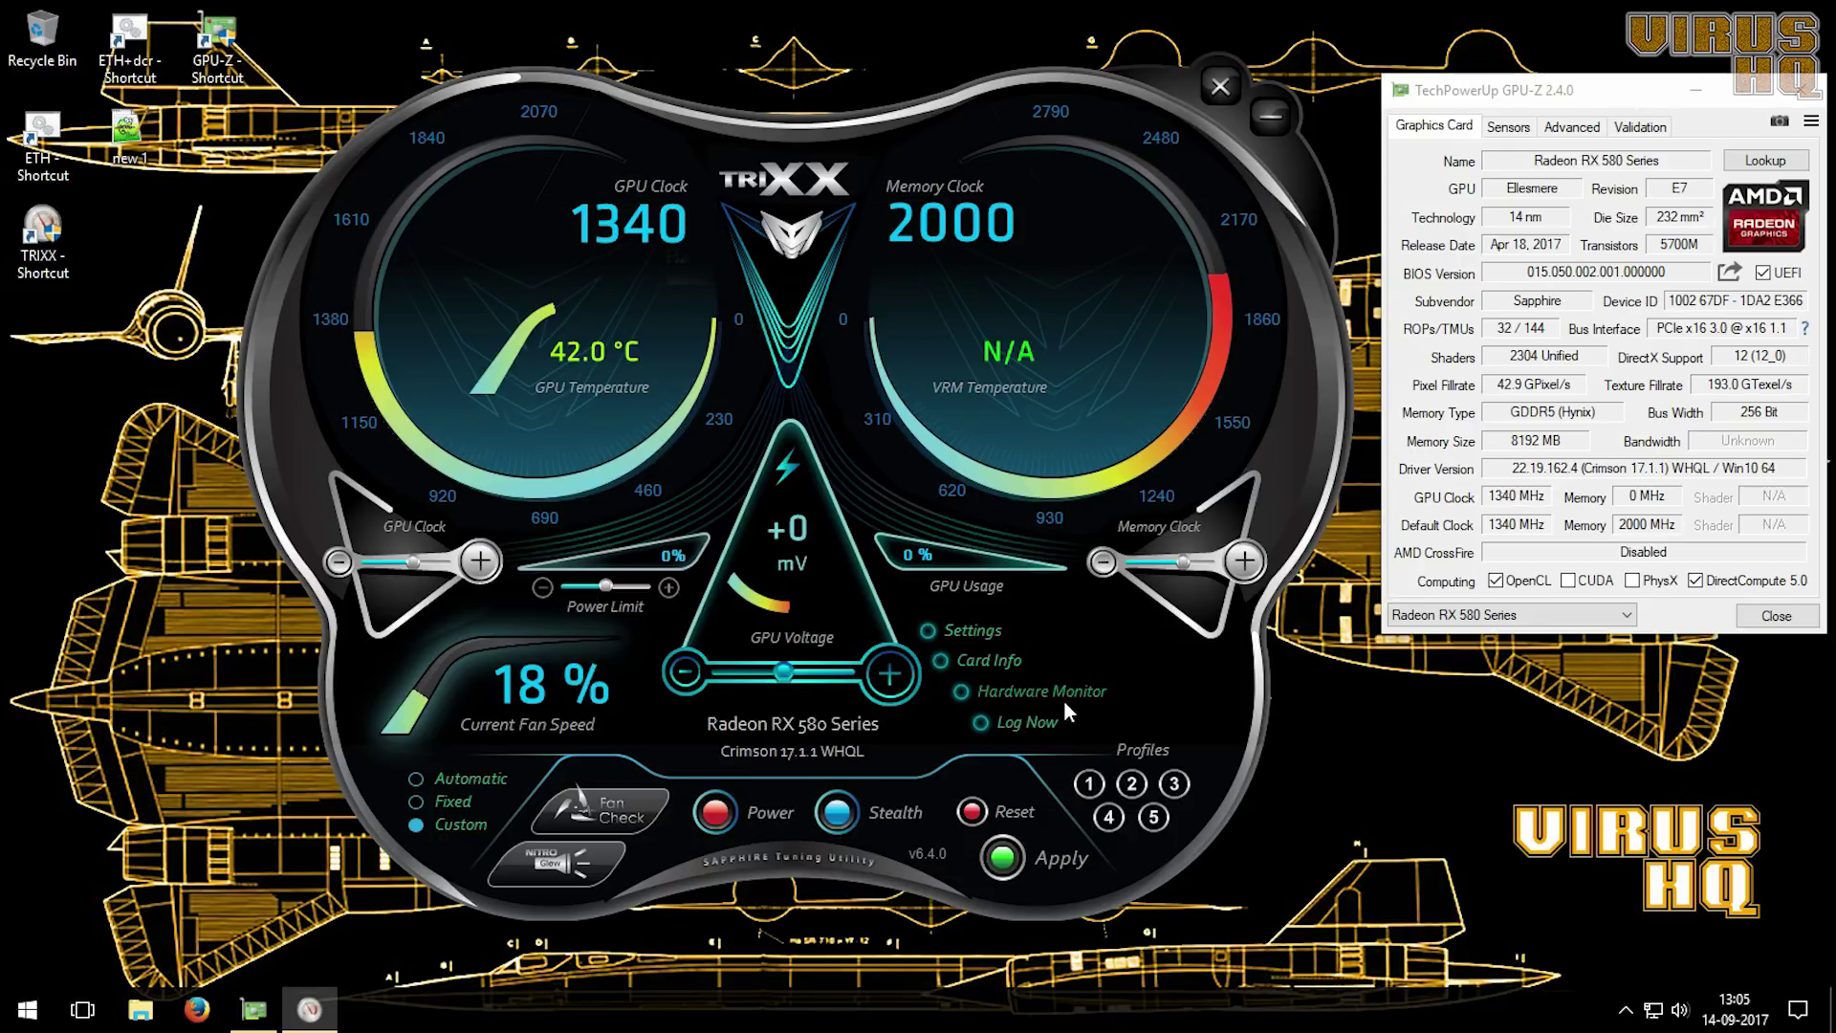
left_click(587, 846)
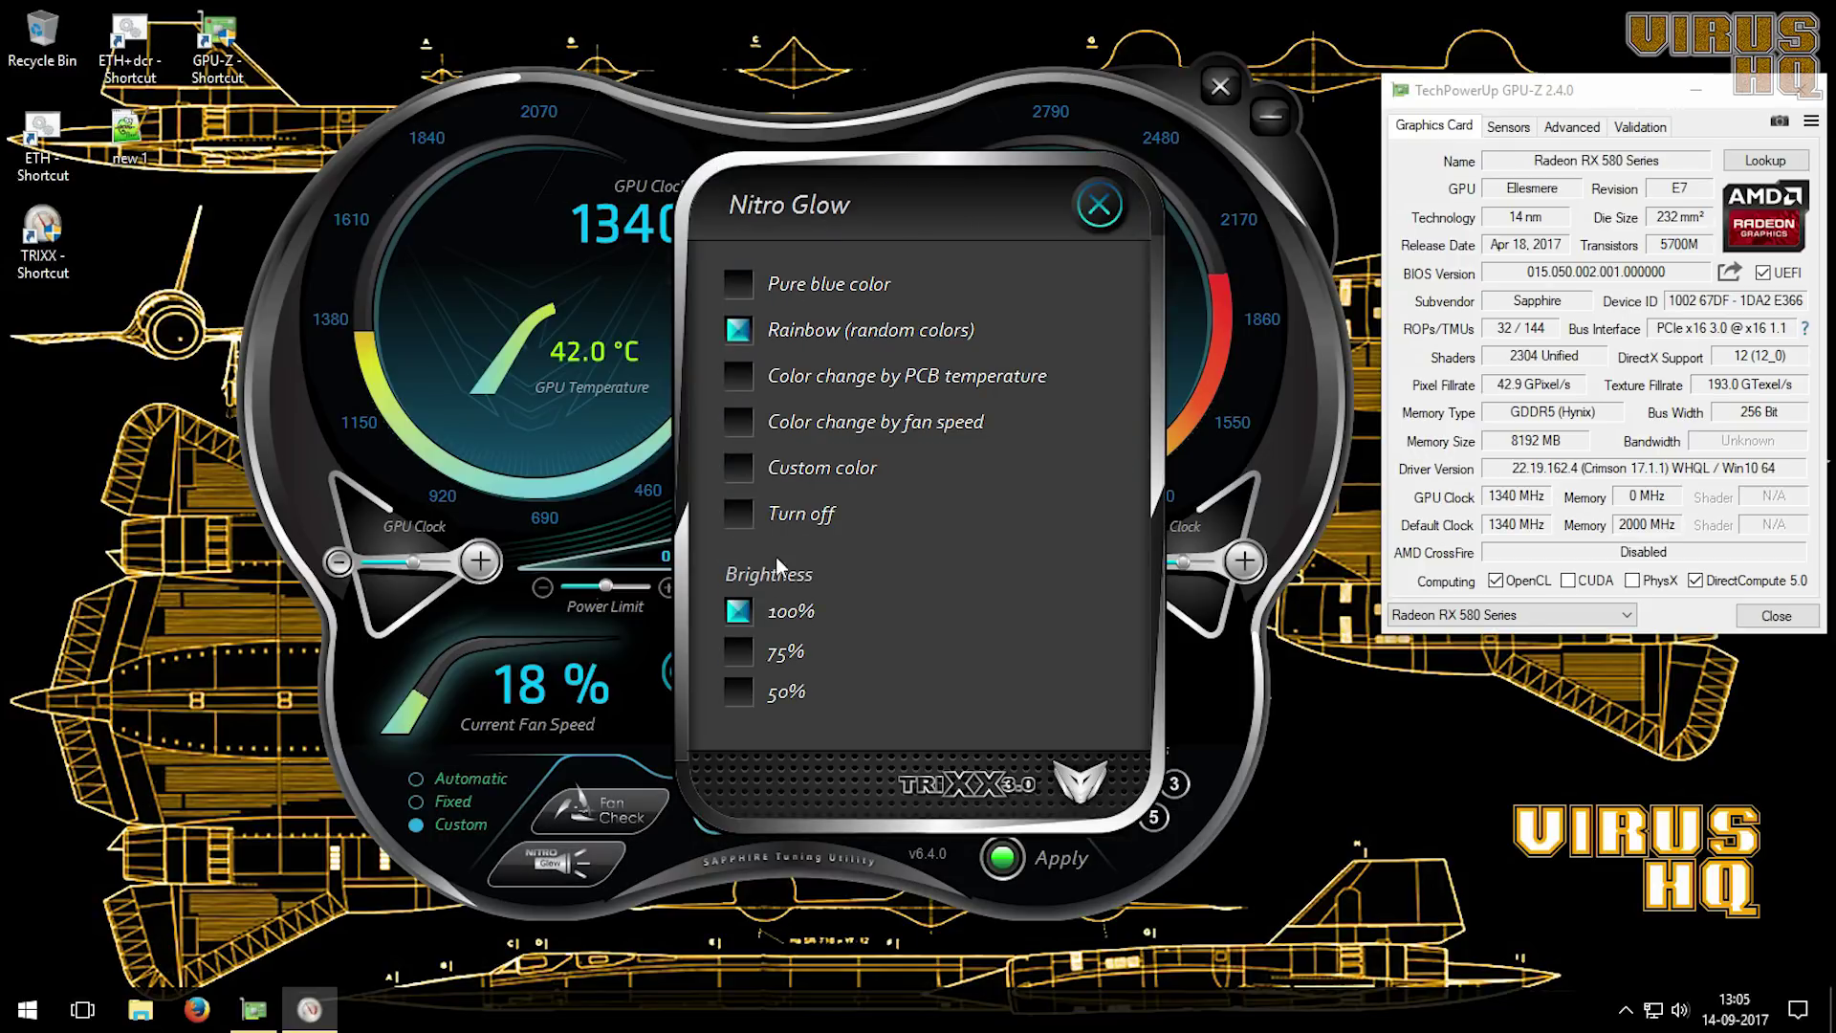
Step: Close Nitro Glow, dismiss the Profile 1 menu and exit Sapphire TriXX
left_click(1098, 205)
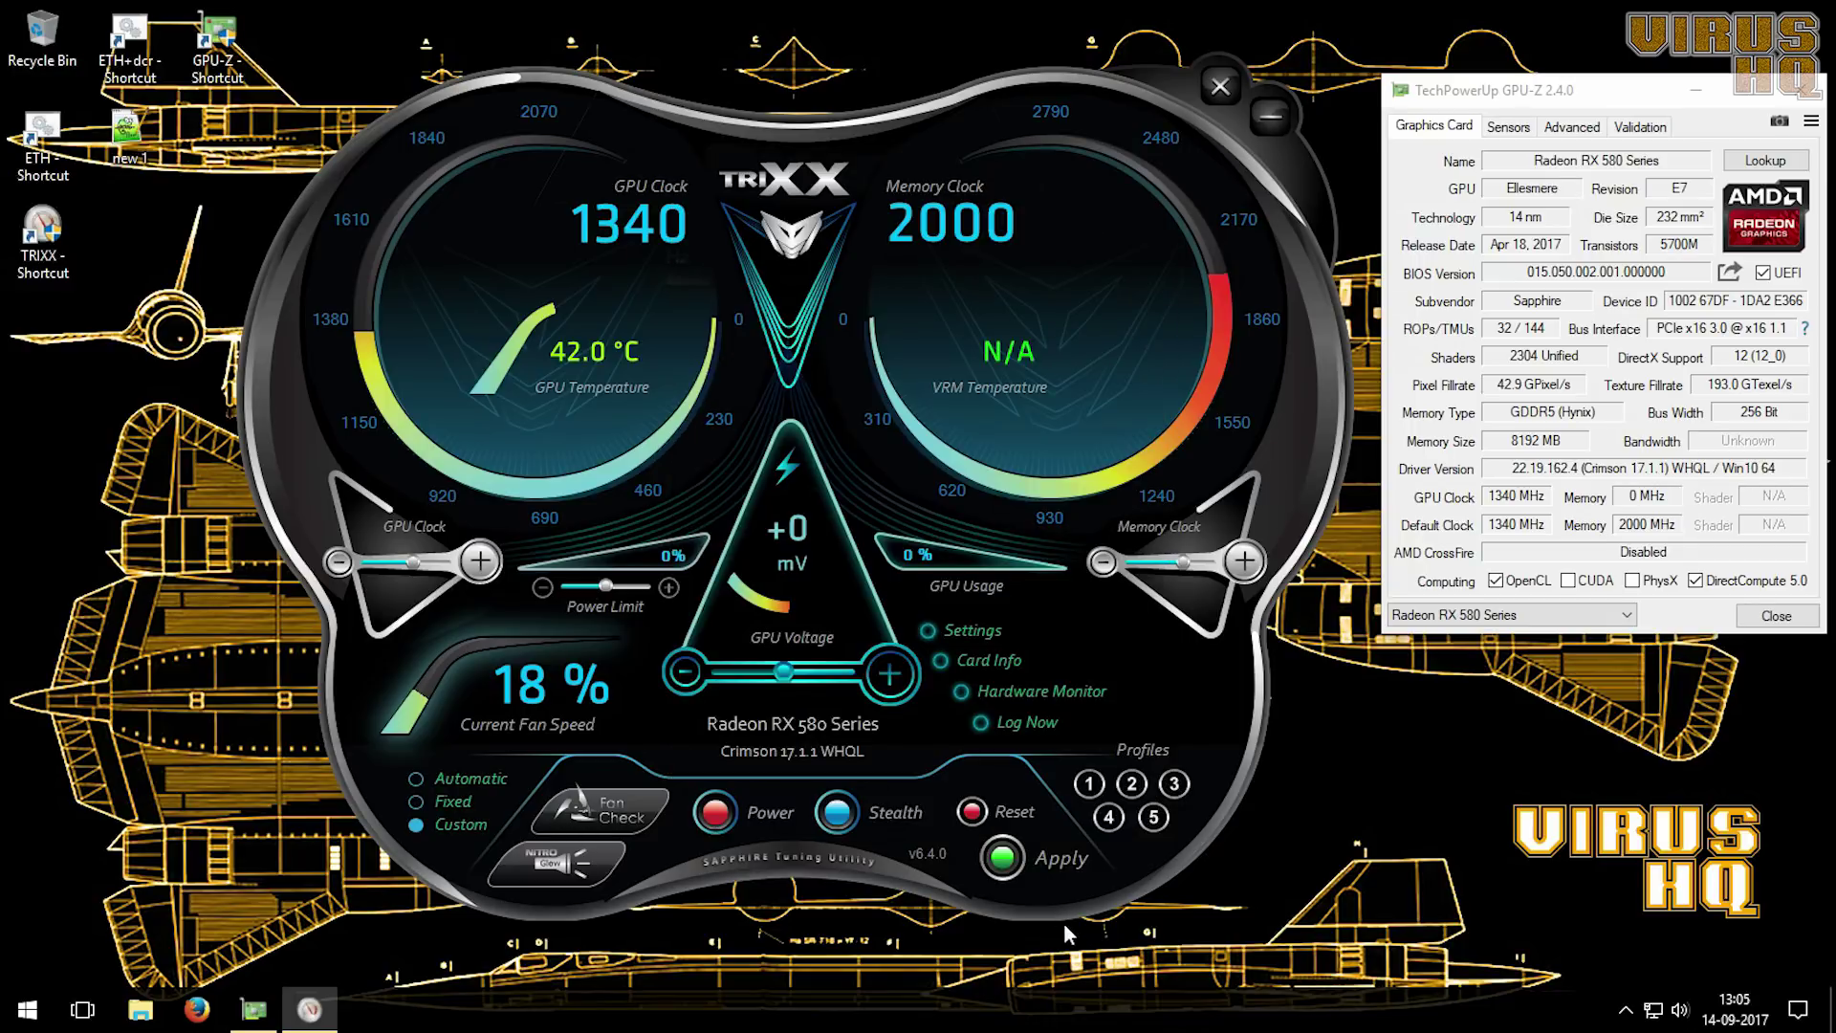
right_click(1098, 790)
left_click(1143, 799)
left_click(1221, 88)
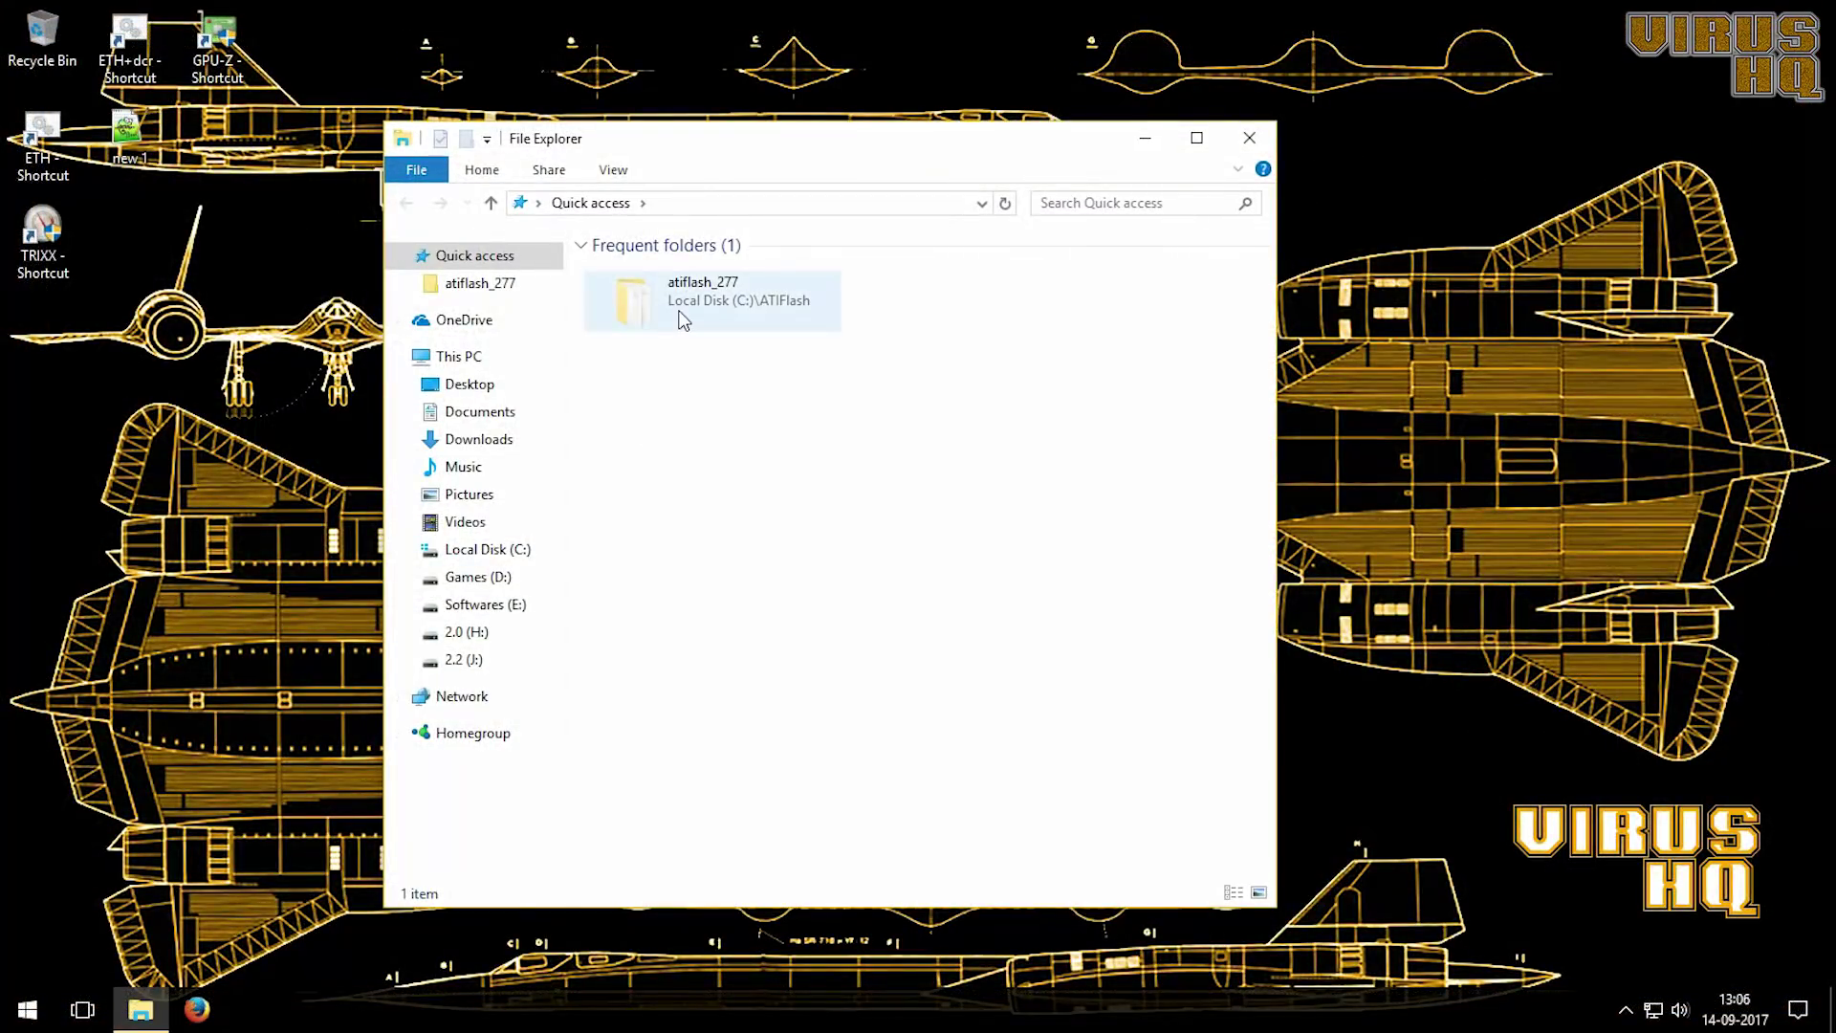
Step: Open the atiflash_277 folder and run ATIWinflash as administrator
double_click(684, 320)
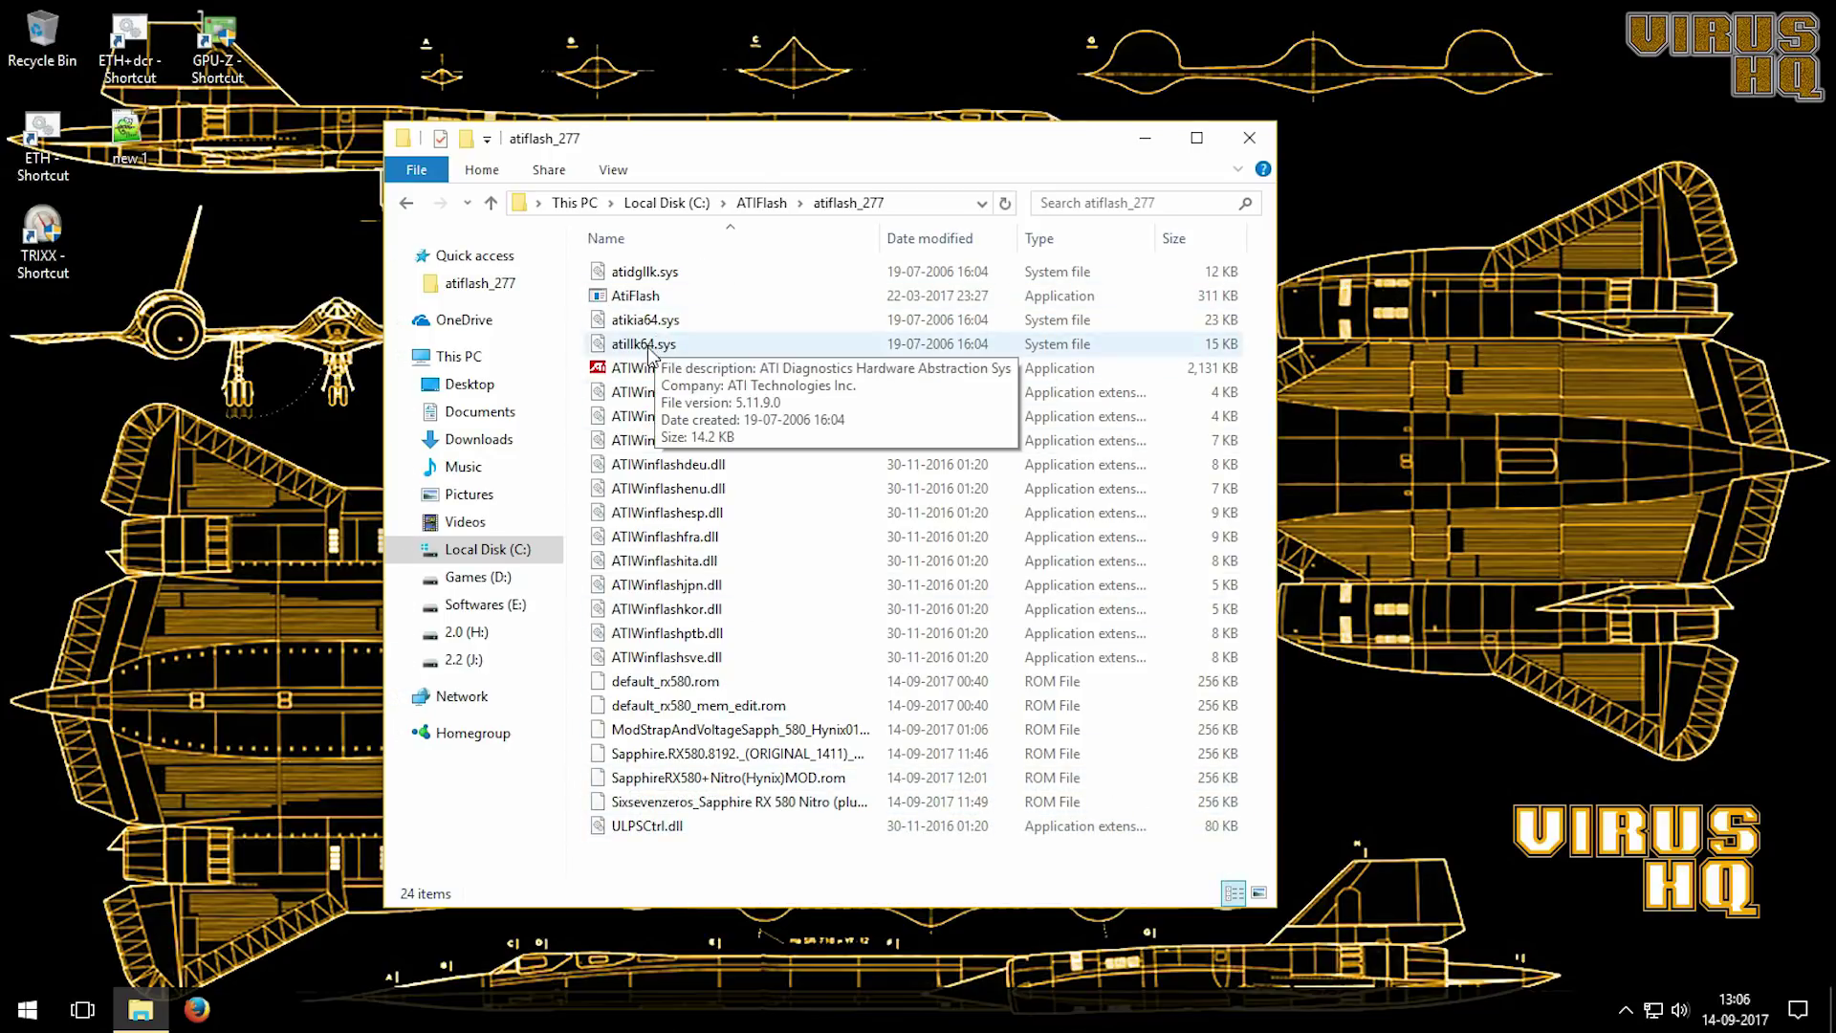
right_click(635, 369)
left_click(674, 410)
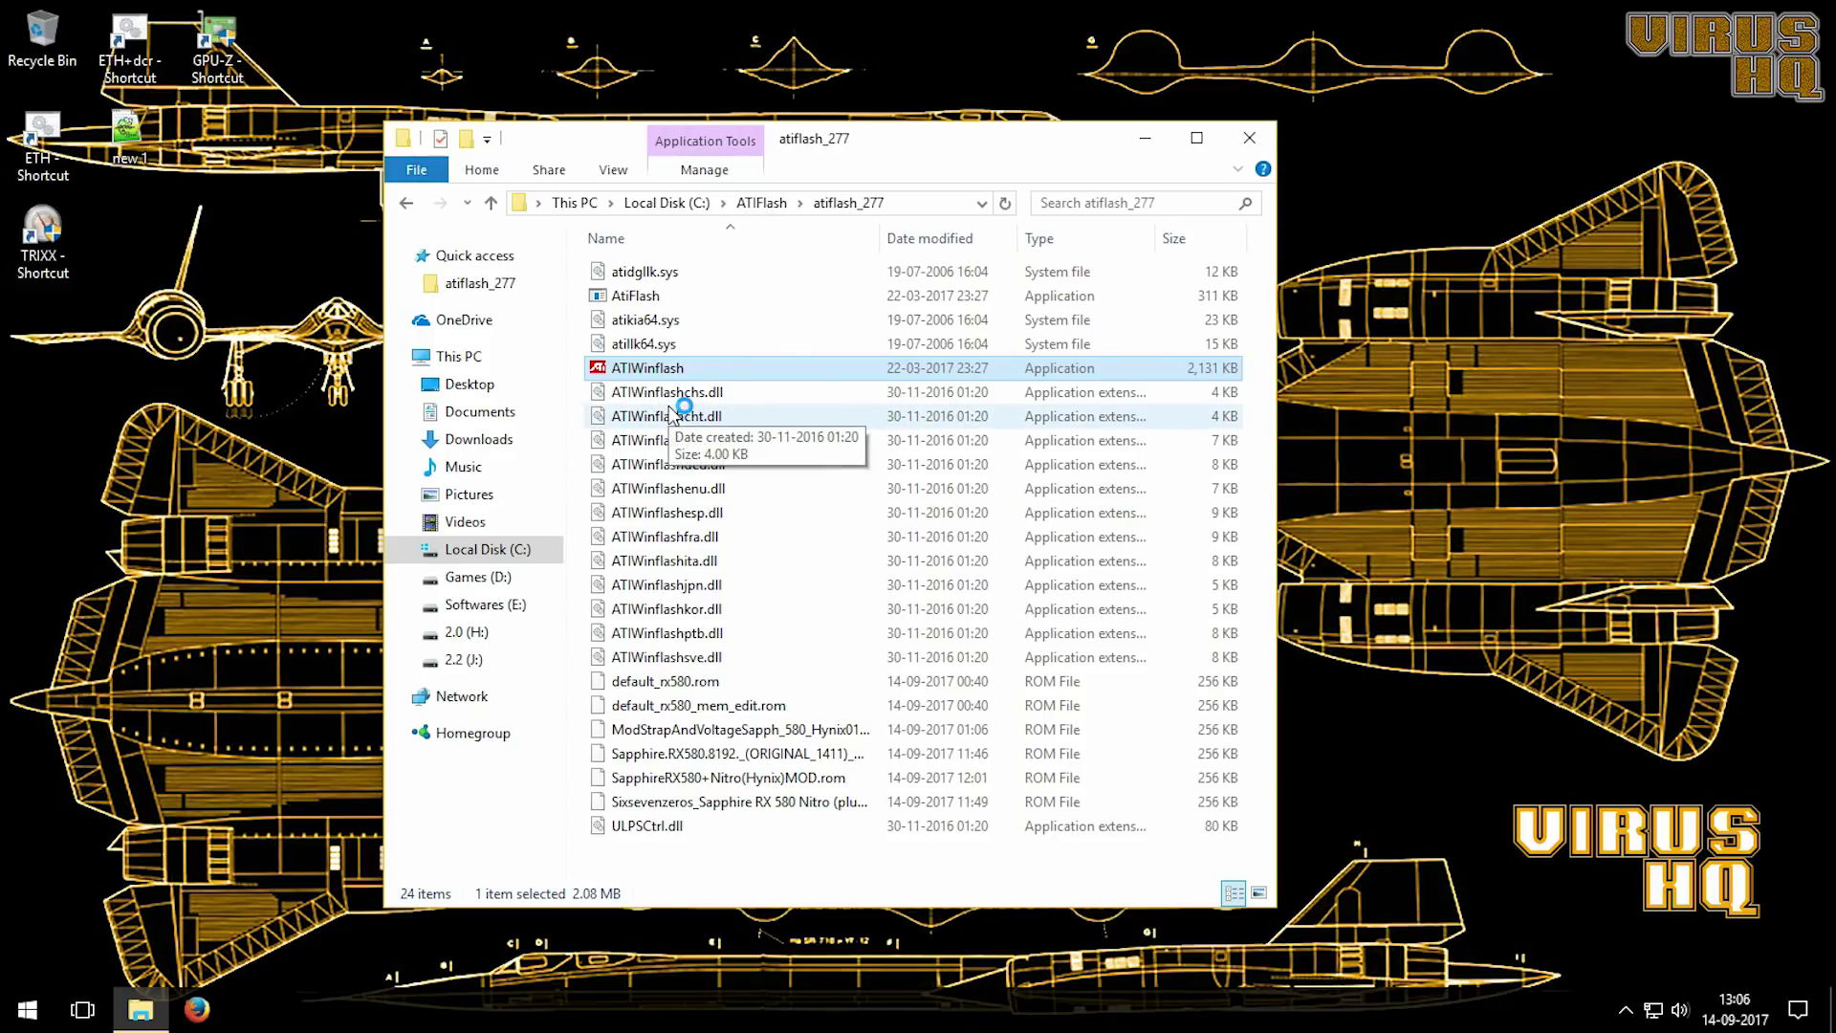
Step: Minimise Explorer, bring ATIWinflash forward and start saving the current BIOS
left_click(1146, 139)
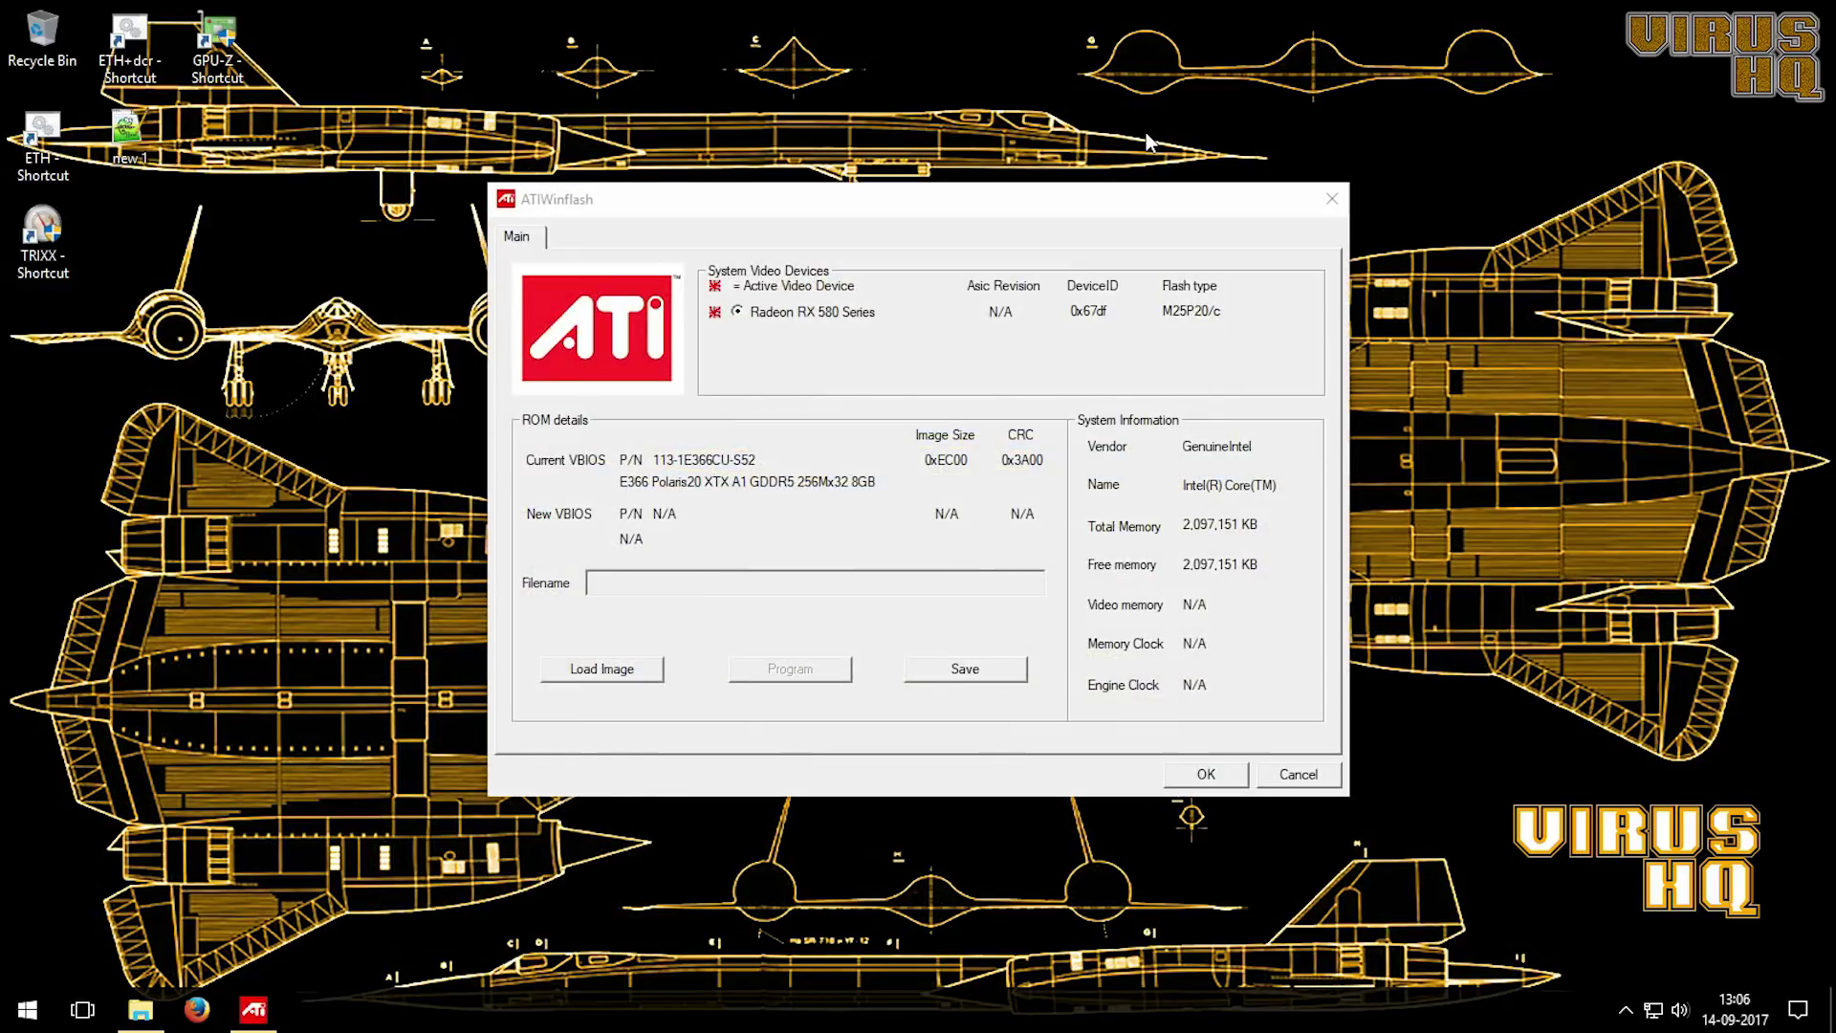
left_click_drag(916, 205, 911, 222)
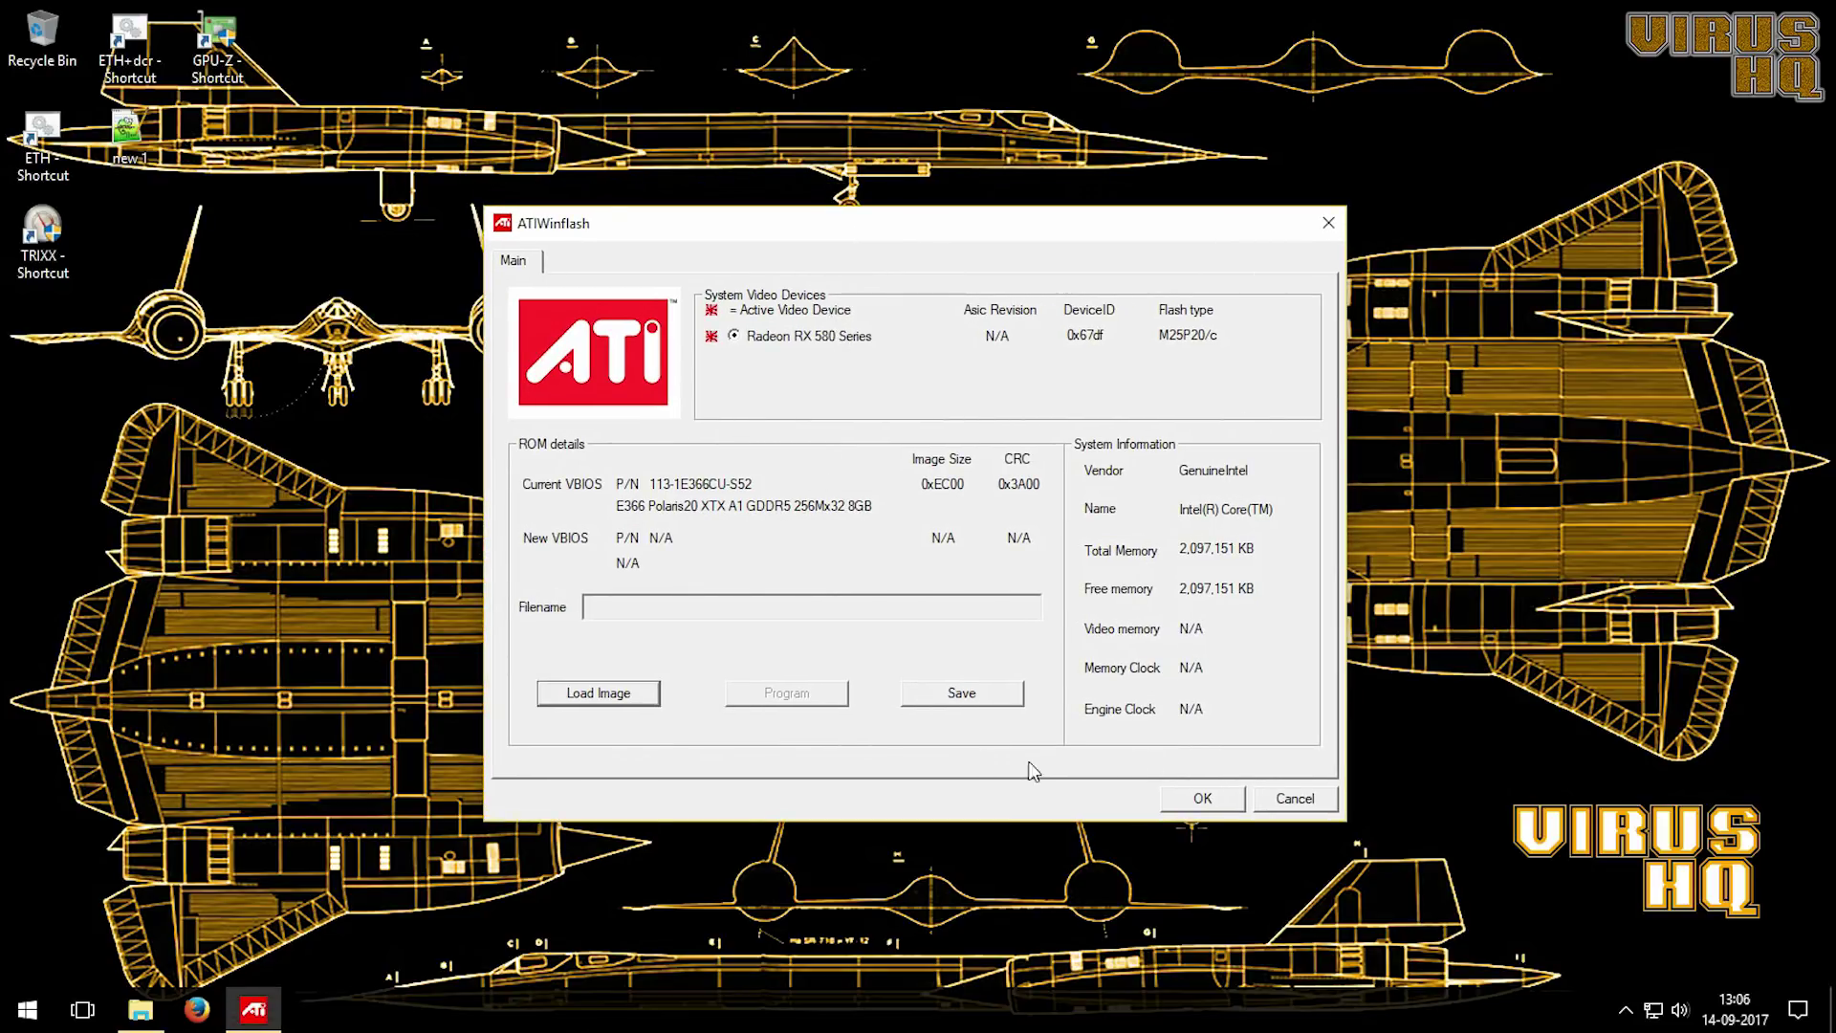
left_click(963, 693)
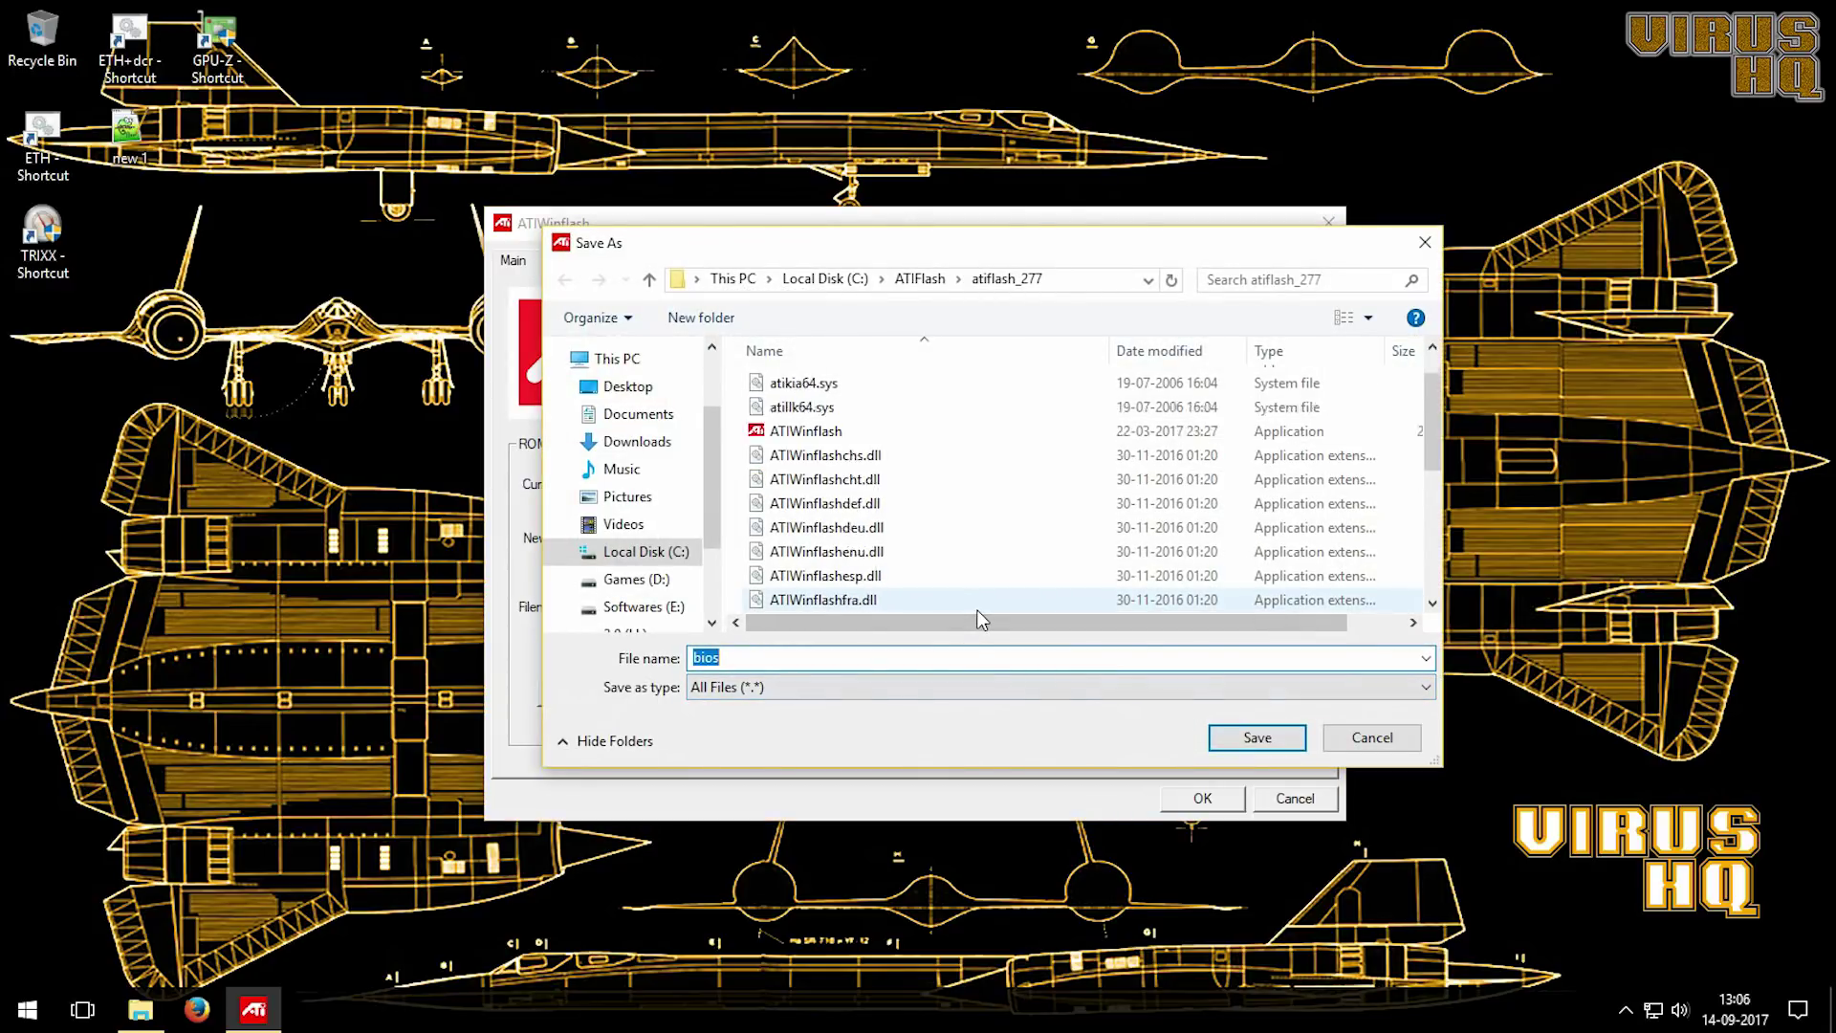
scroll(978, 610, "down", 5)
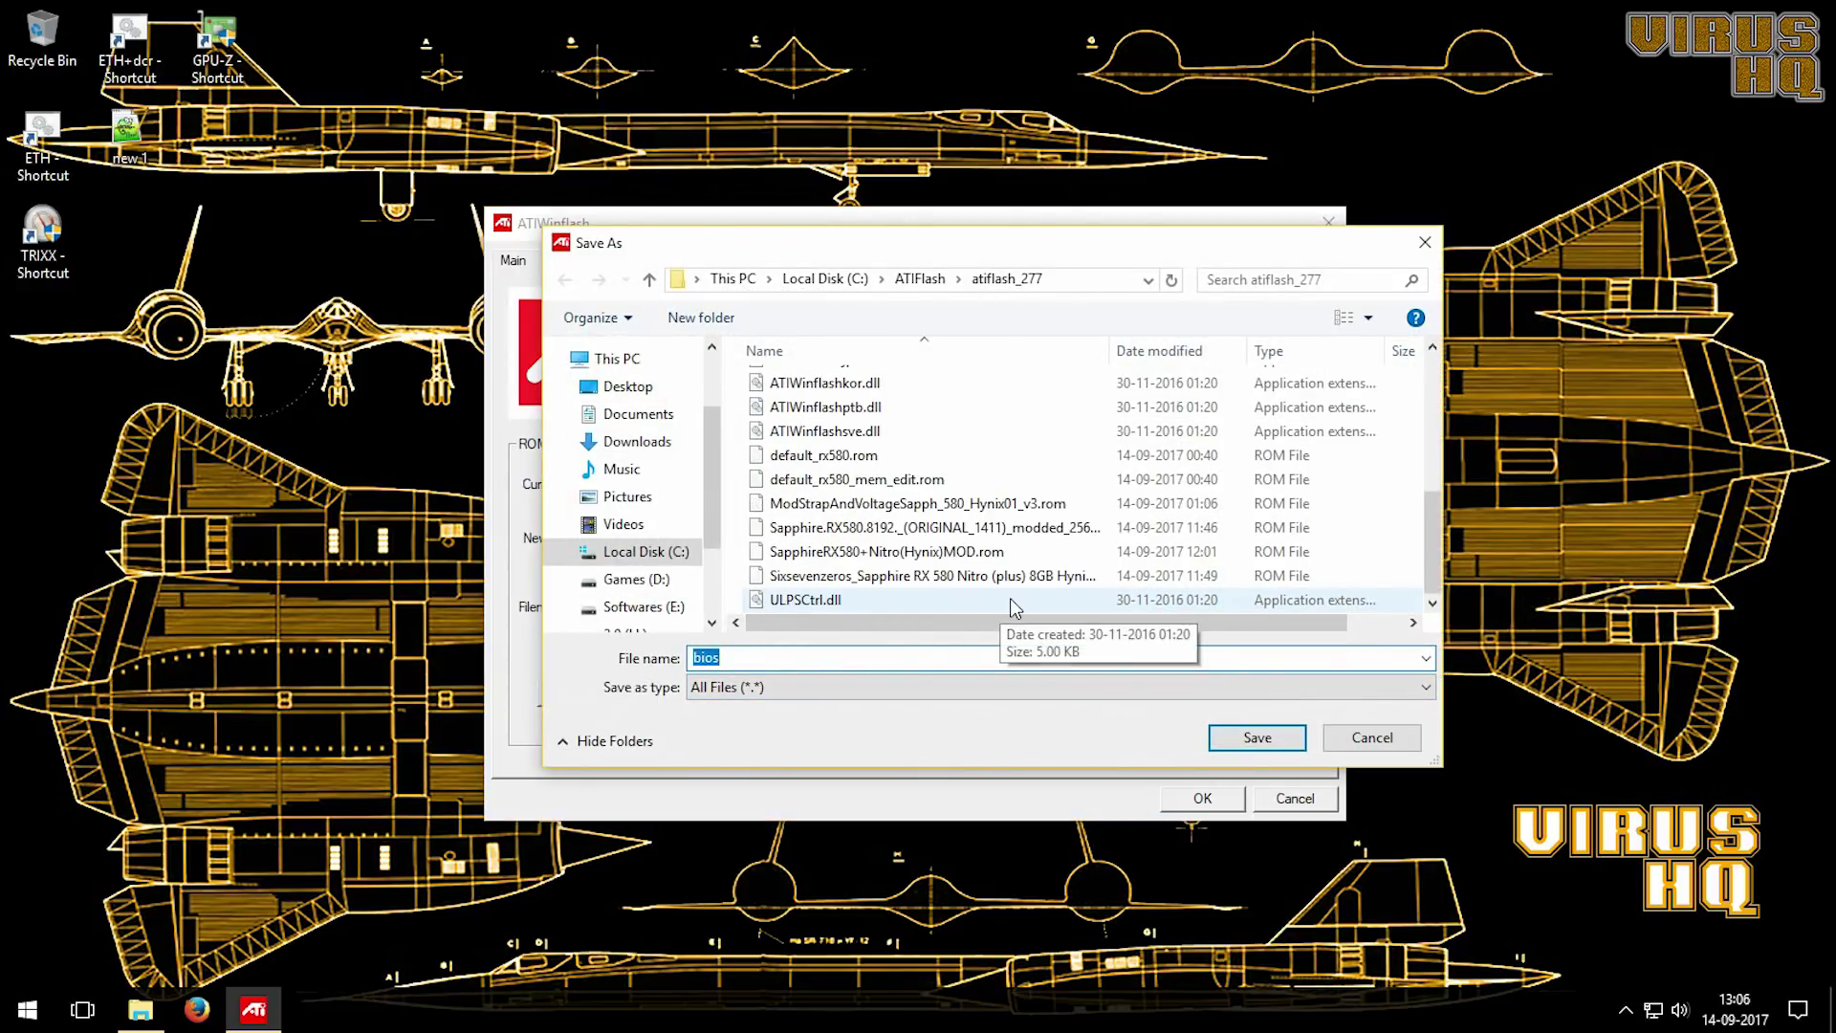
Step: Save the BIOS backup as default_rx580_mem_edit.rom and acknowledge the confirmation
left_click(923, 457)
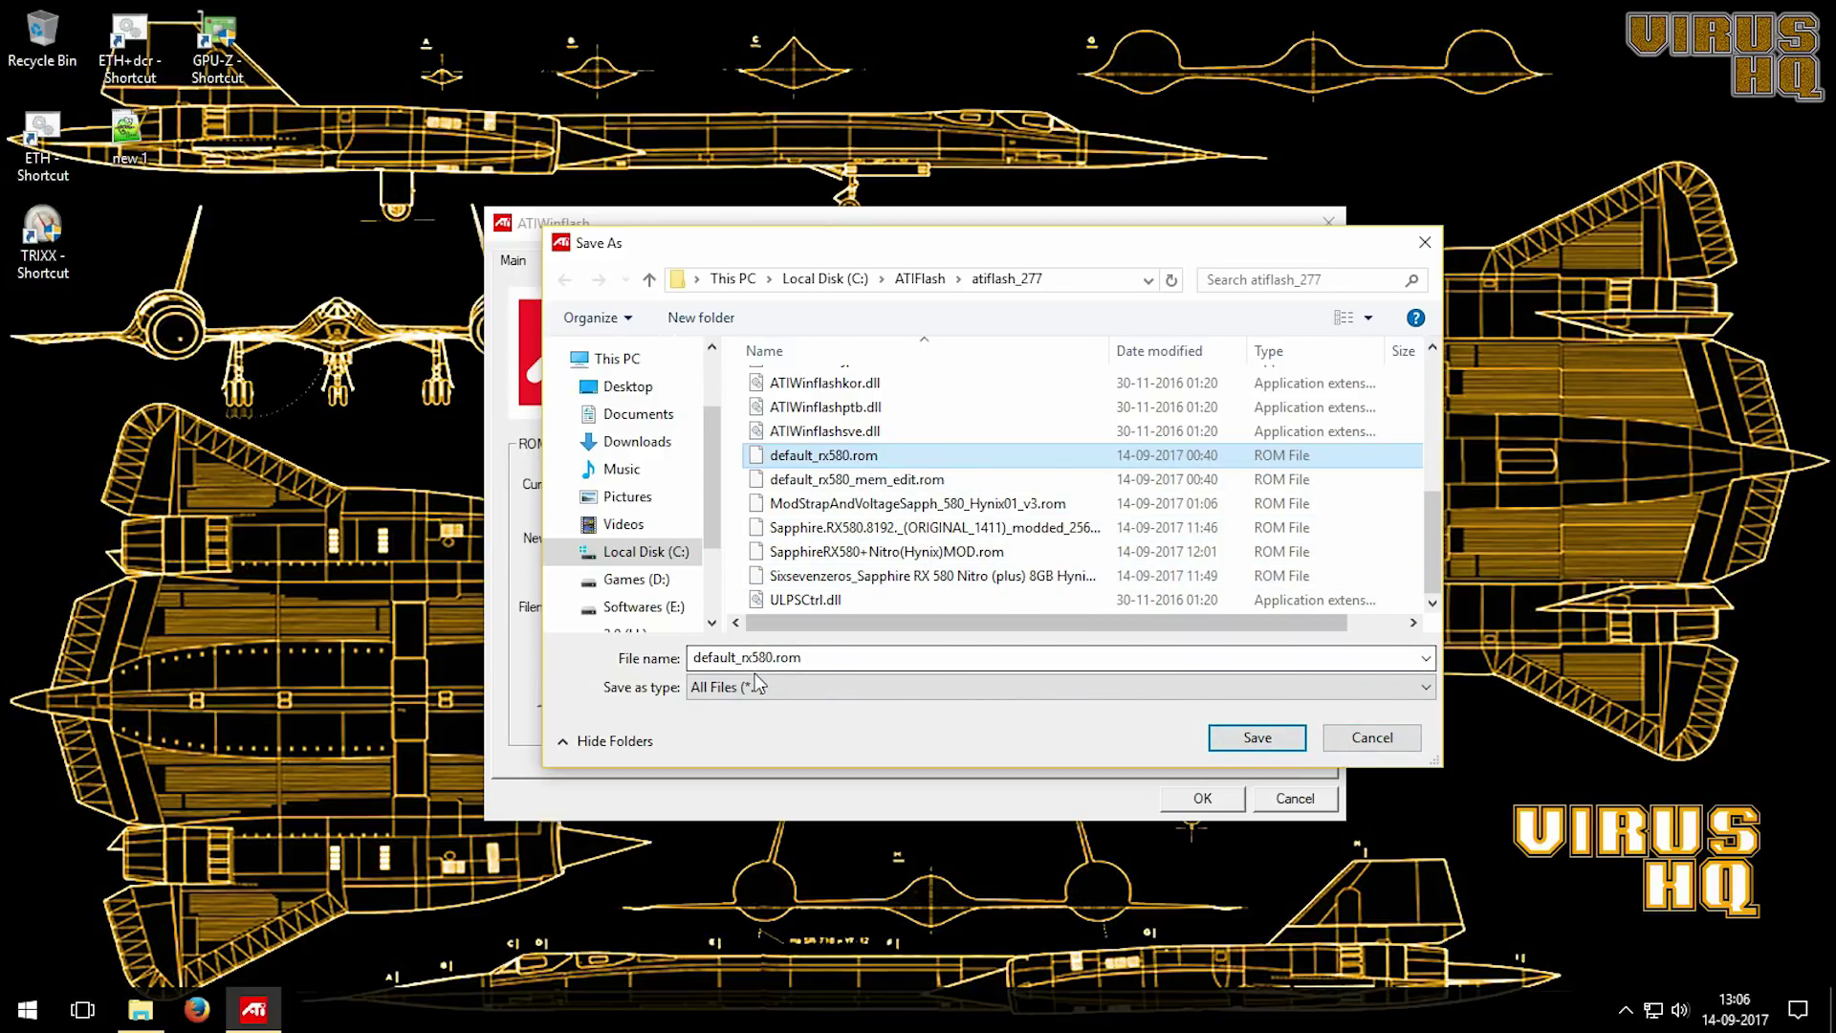
left_click(861, 479)
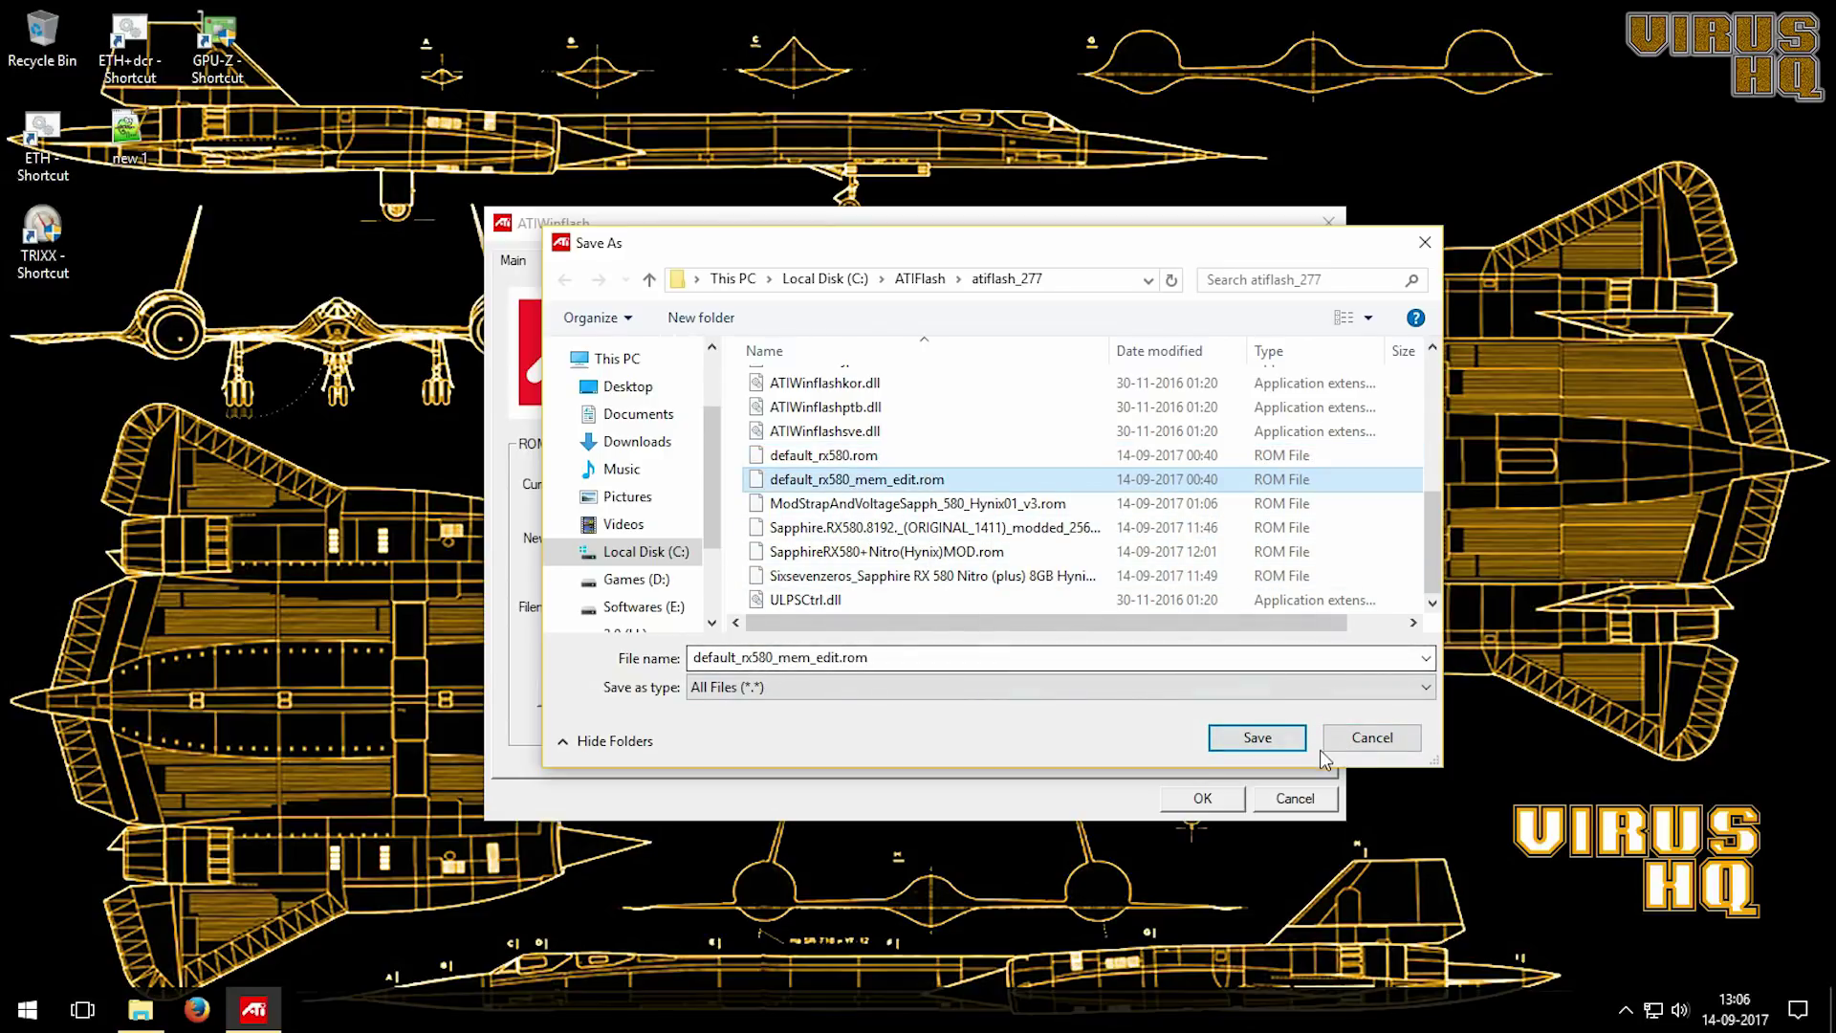
left_click(1267, 739)
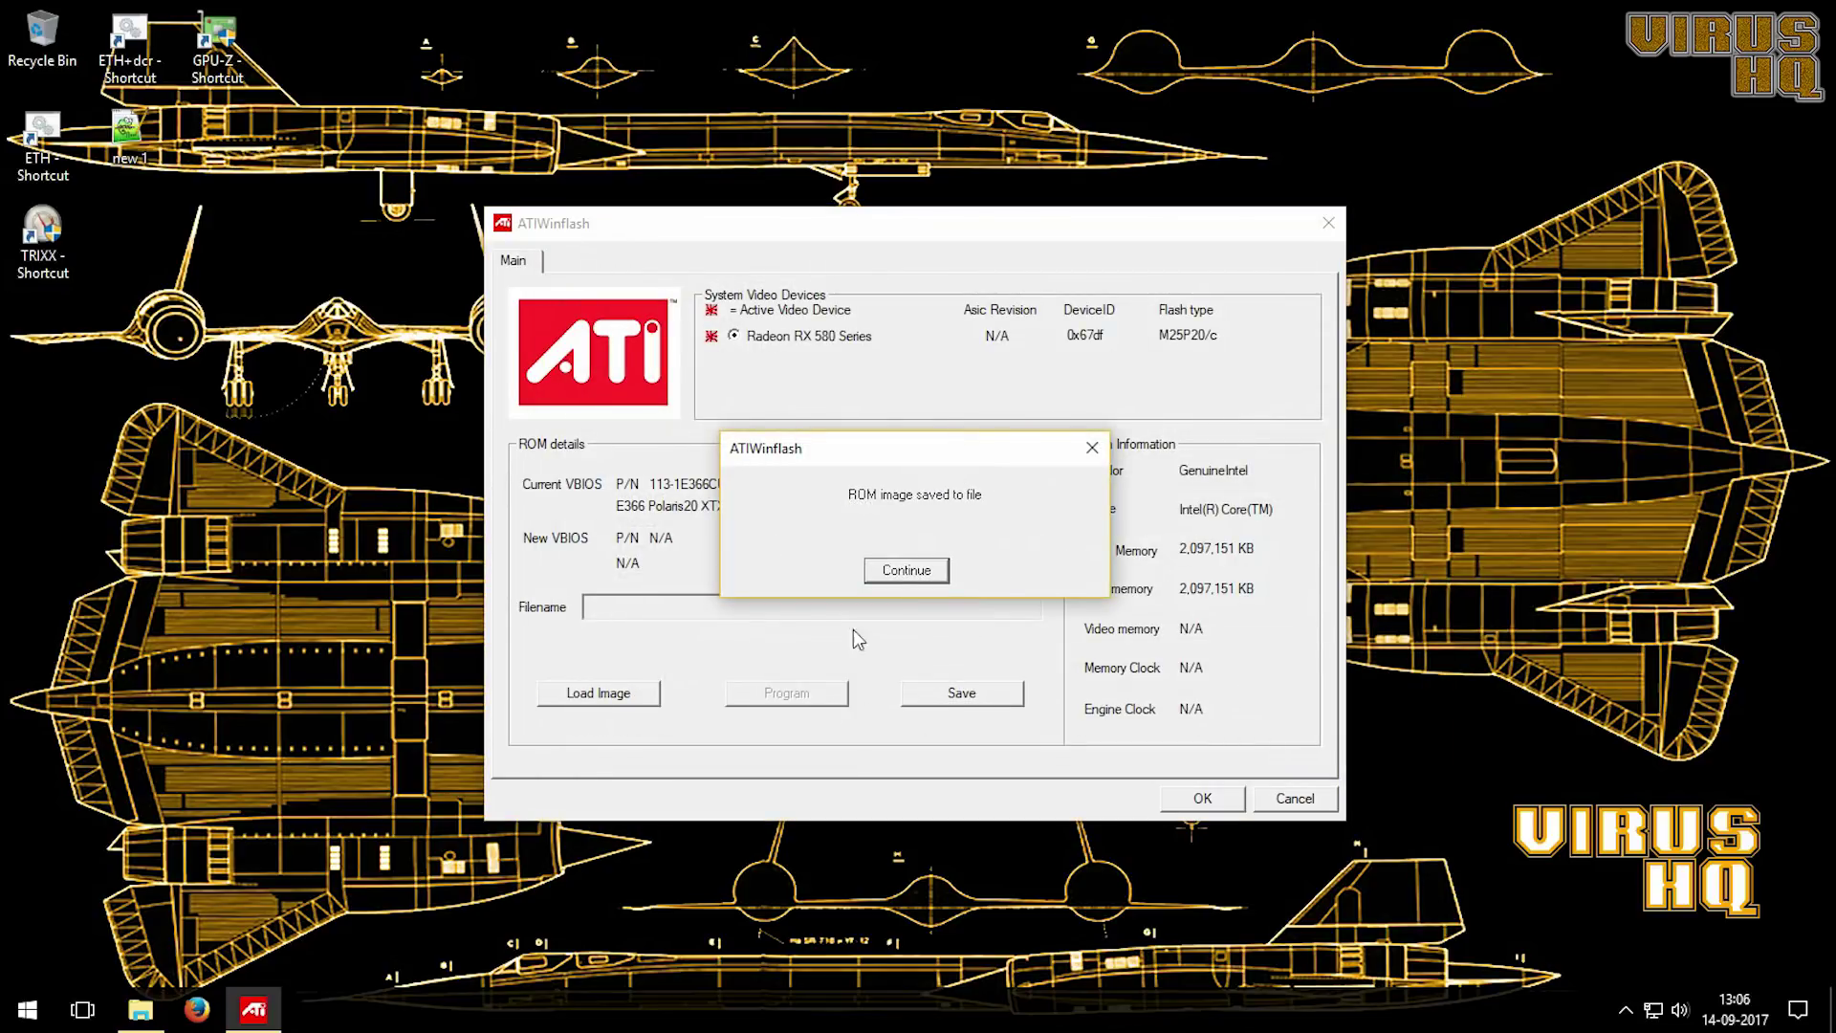
left_click(905, 572)
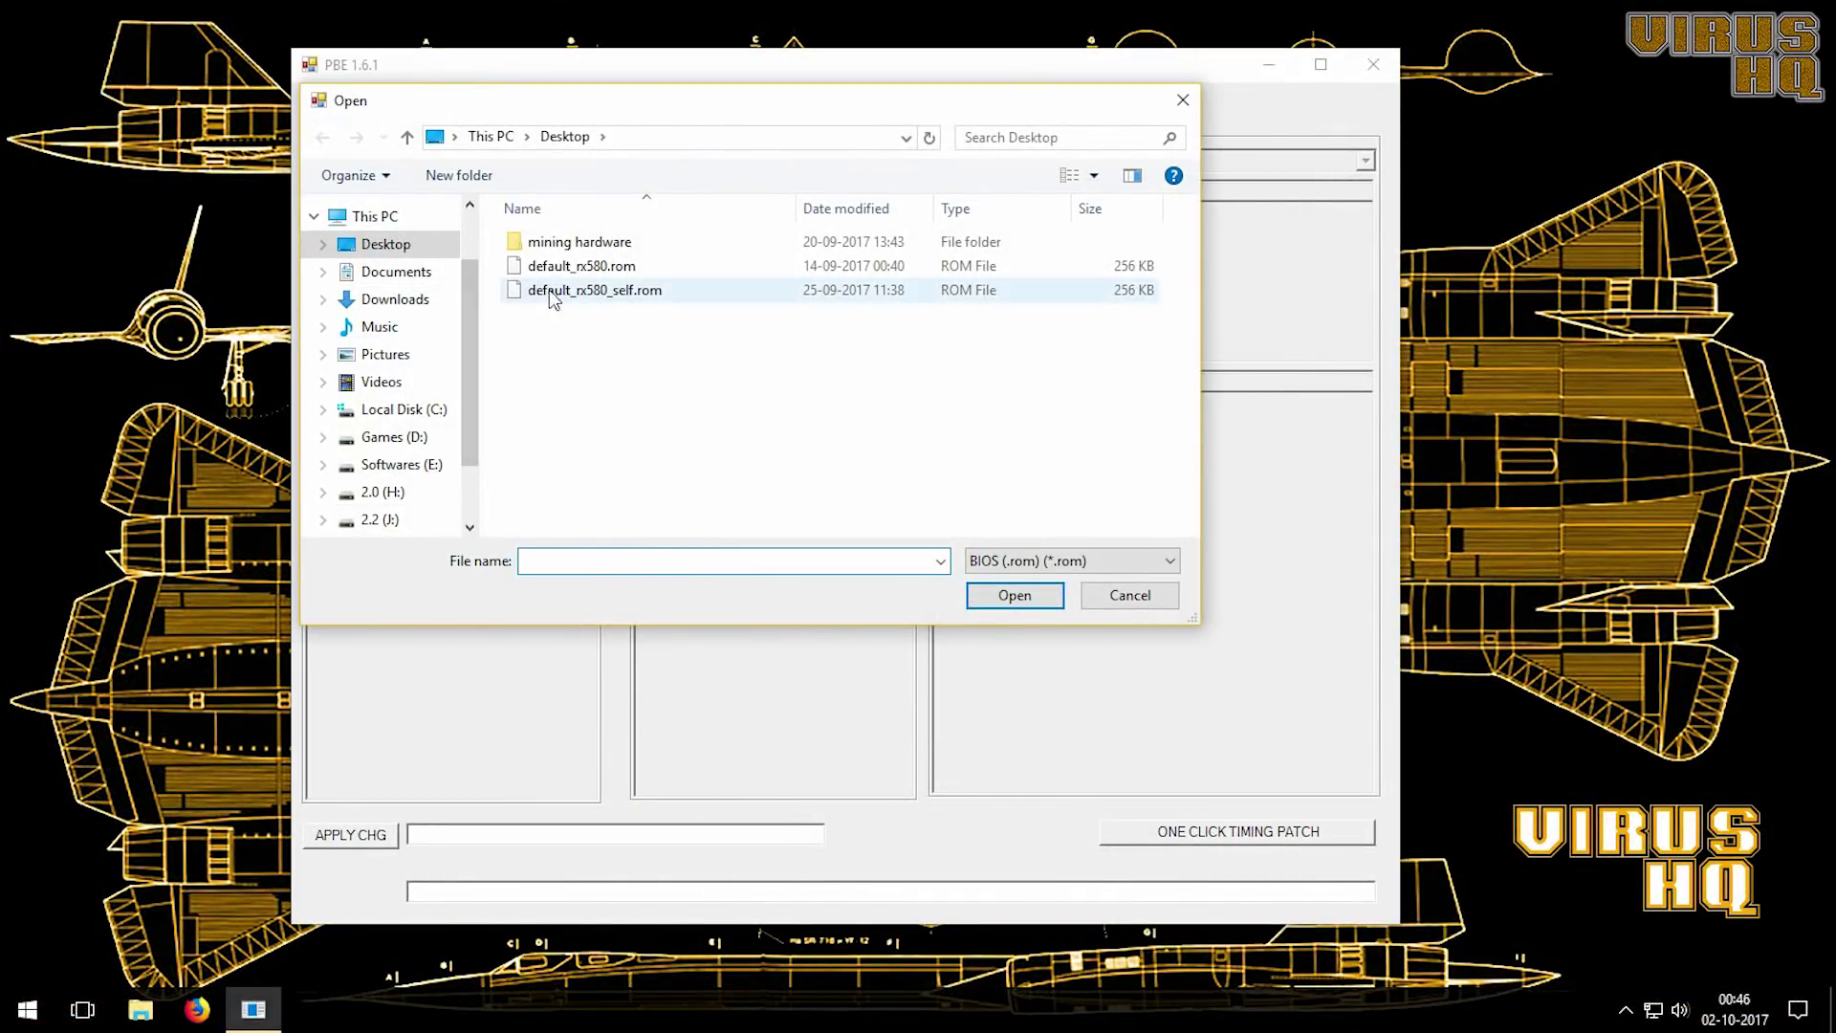
Step: Open default_rx580.rom from the Desktop in the BIOS editor
double_click(567, 270)
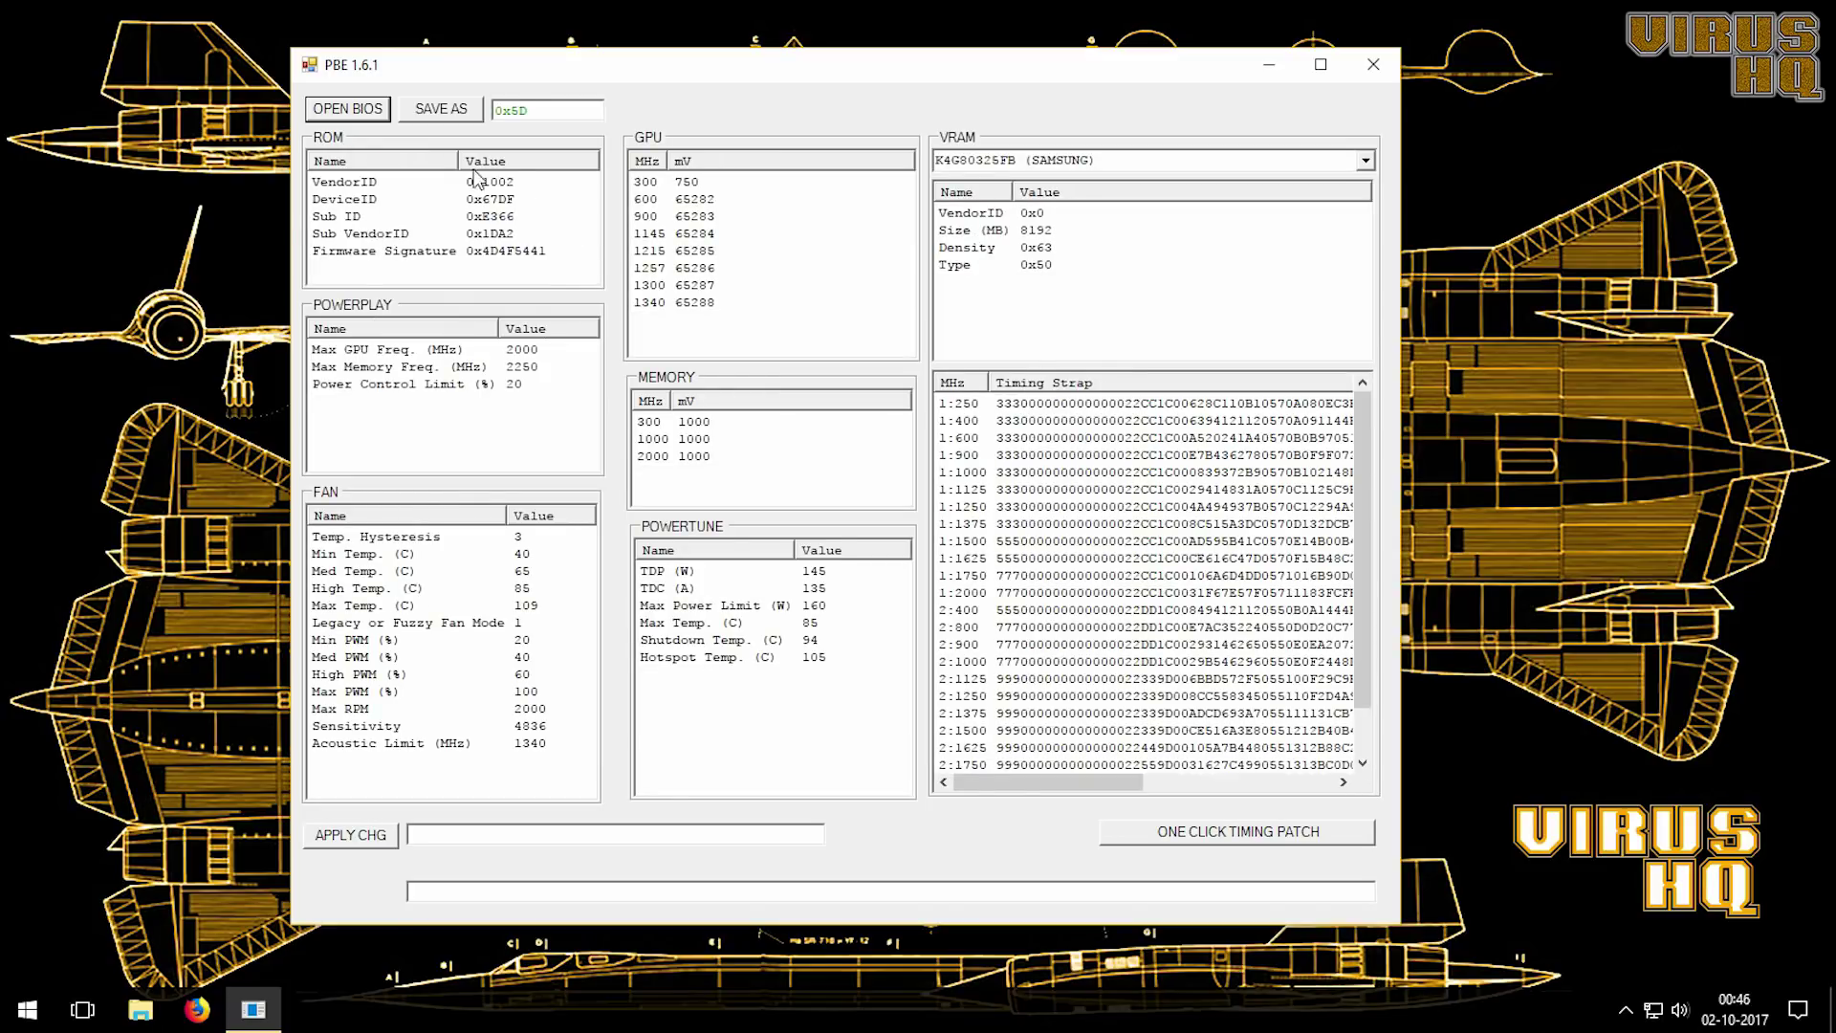
Step: Change the 300 MHz memory state voltage from 1000 mV to 950 mV and apply it
left_click(771, 609)
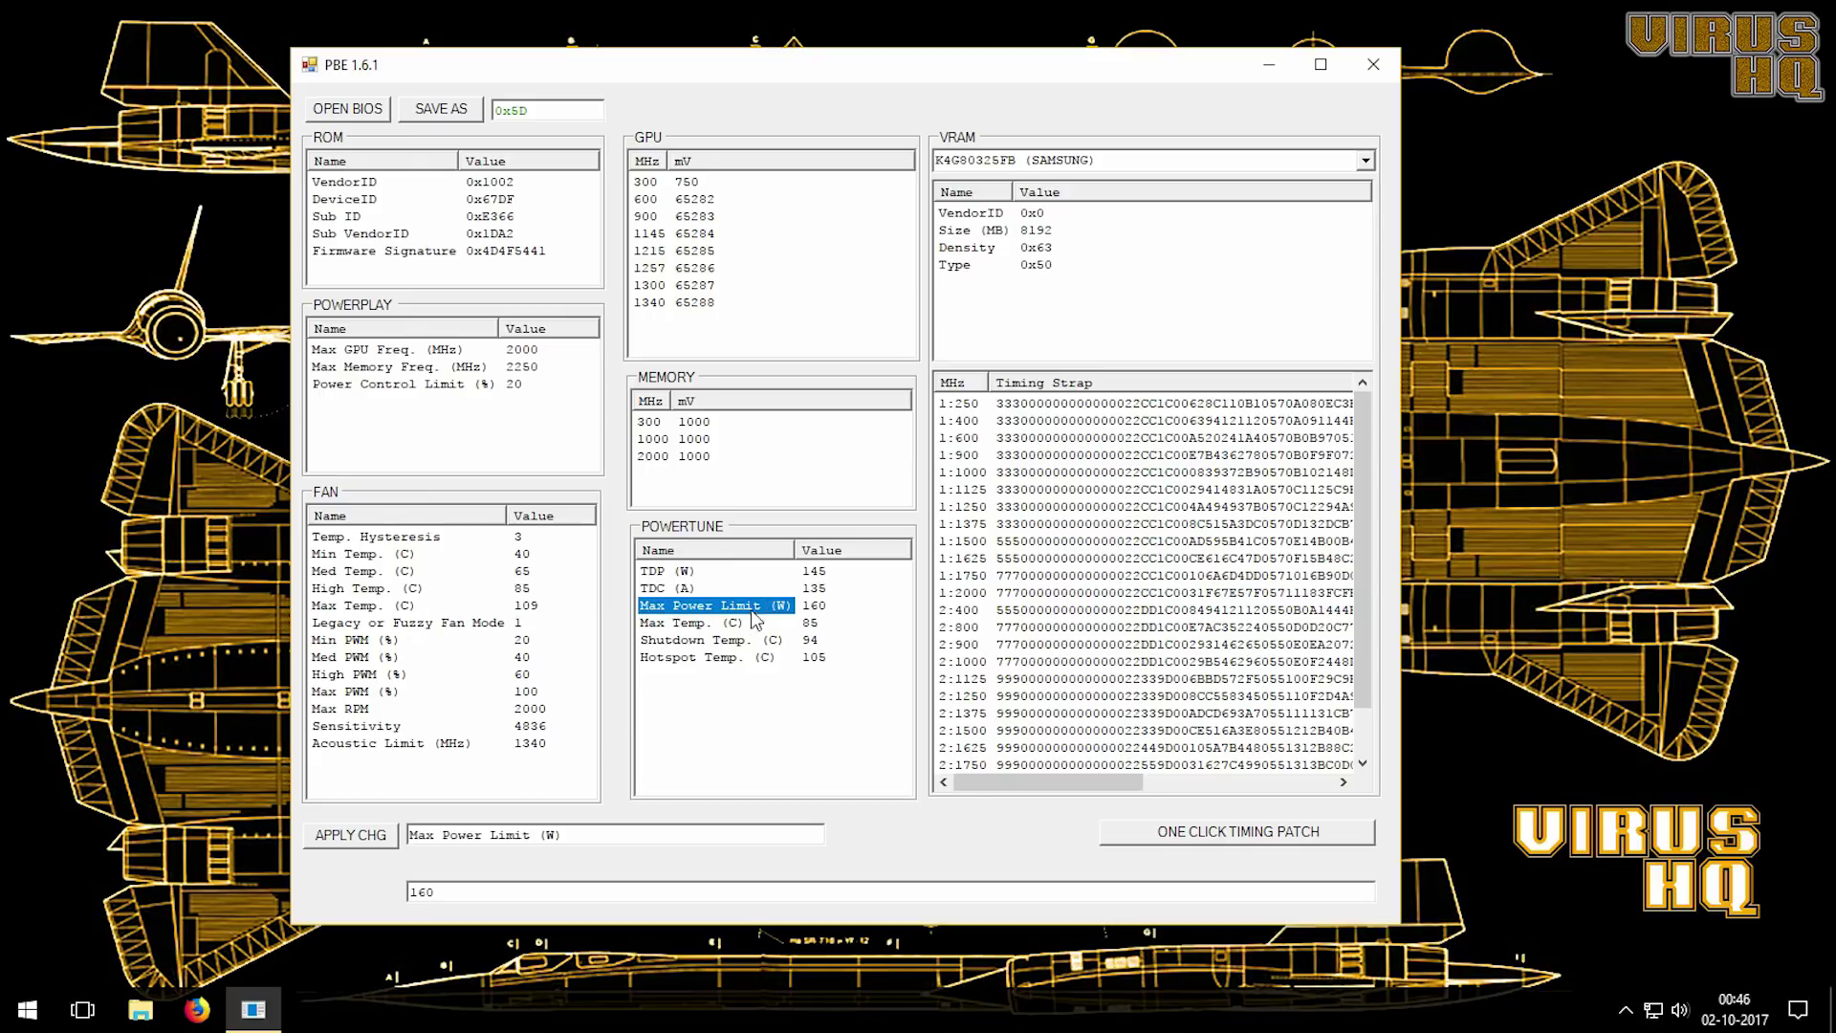
left_click(414, 894)
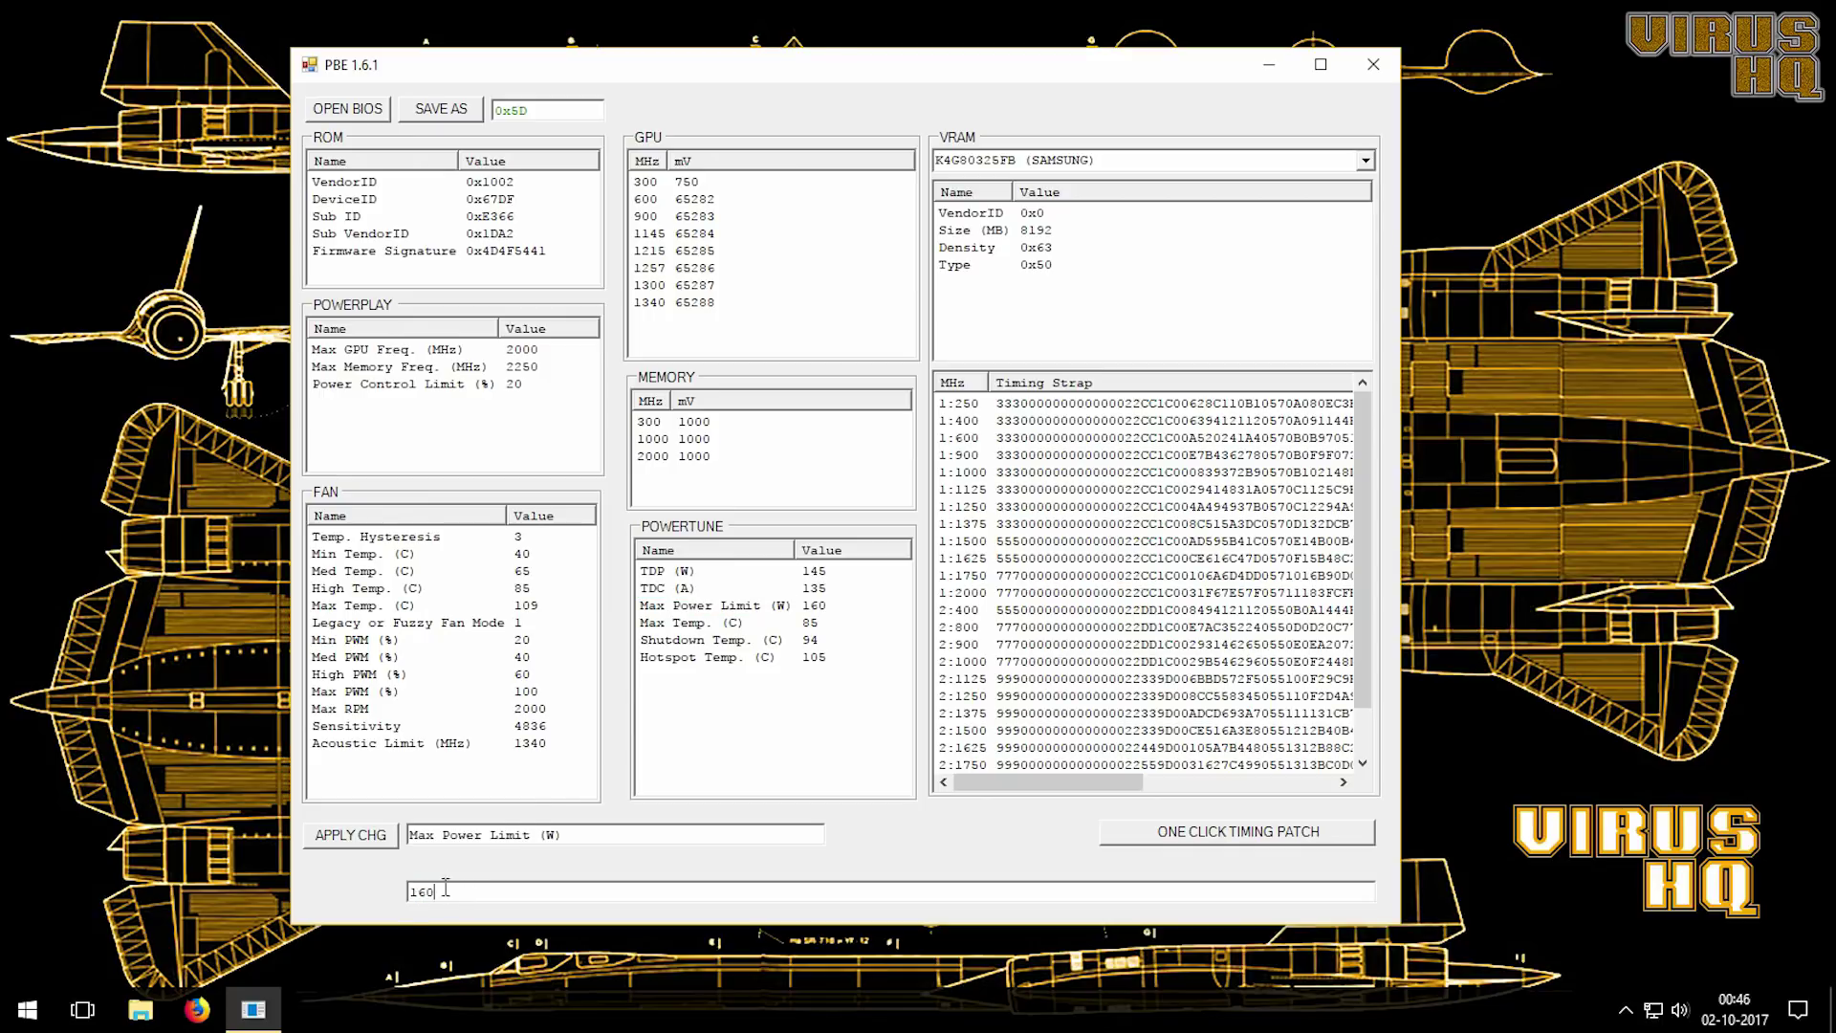
left_click(703, 640)
left_click(705, 658)
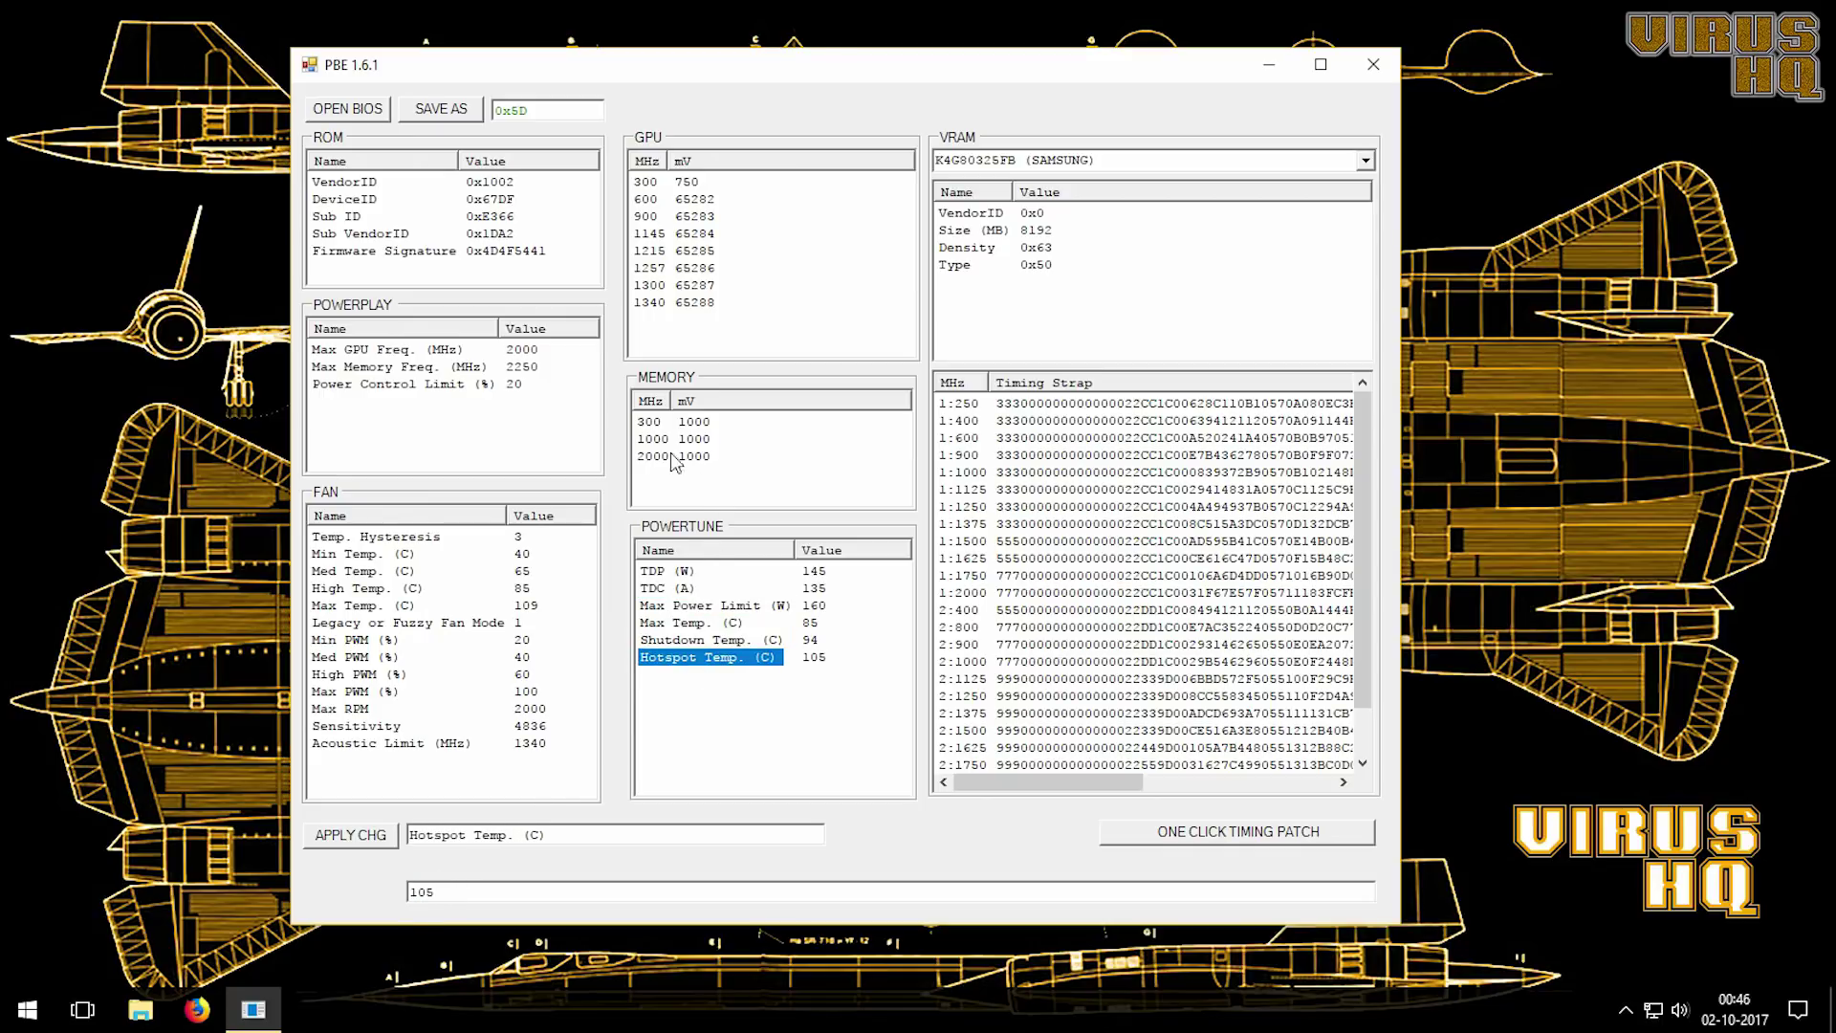
left_click(647, 425)
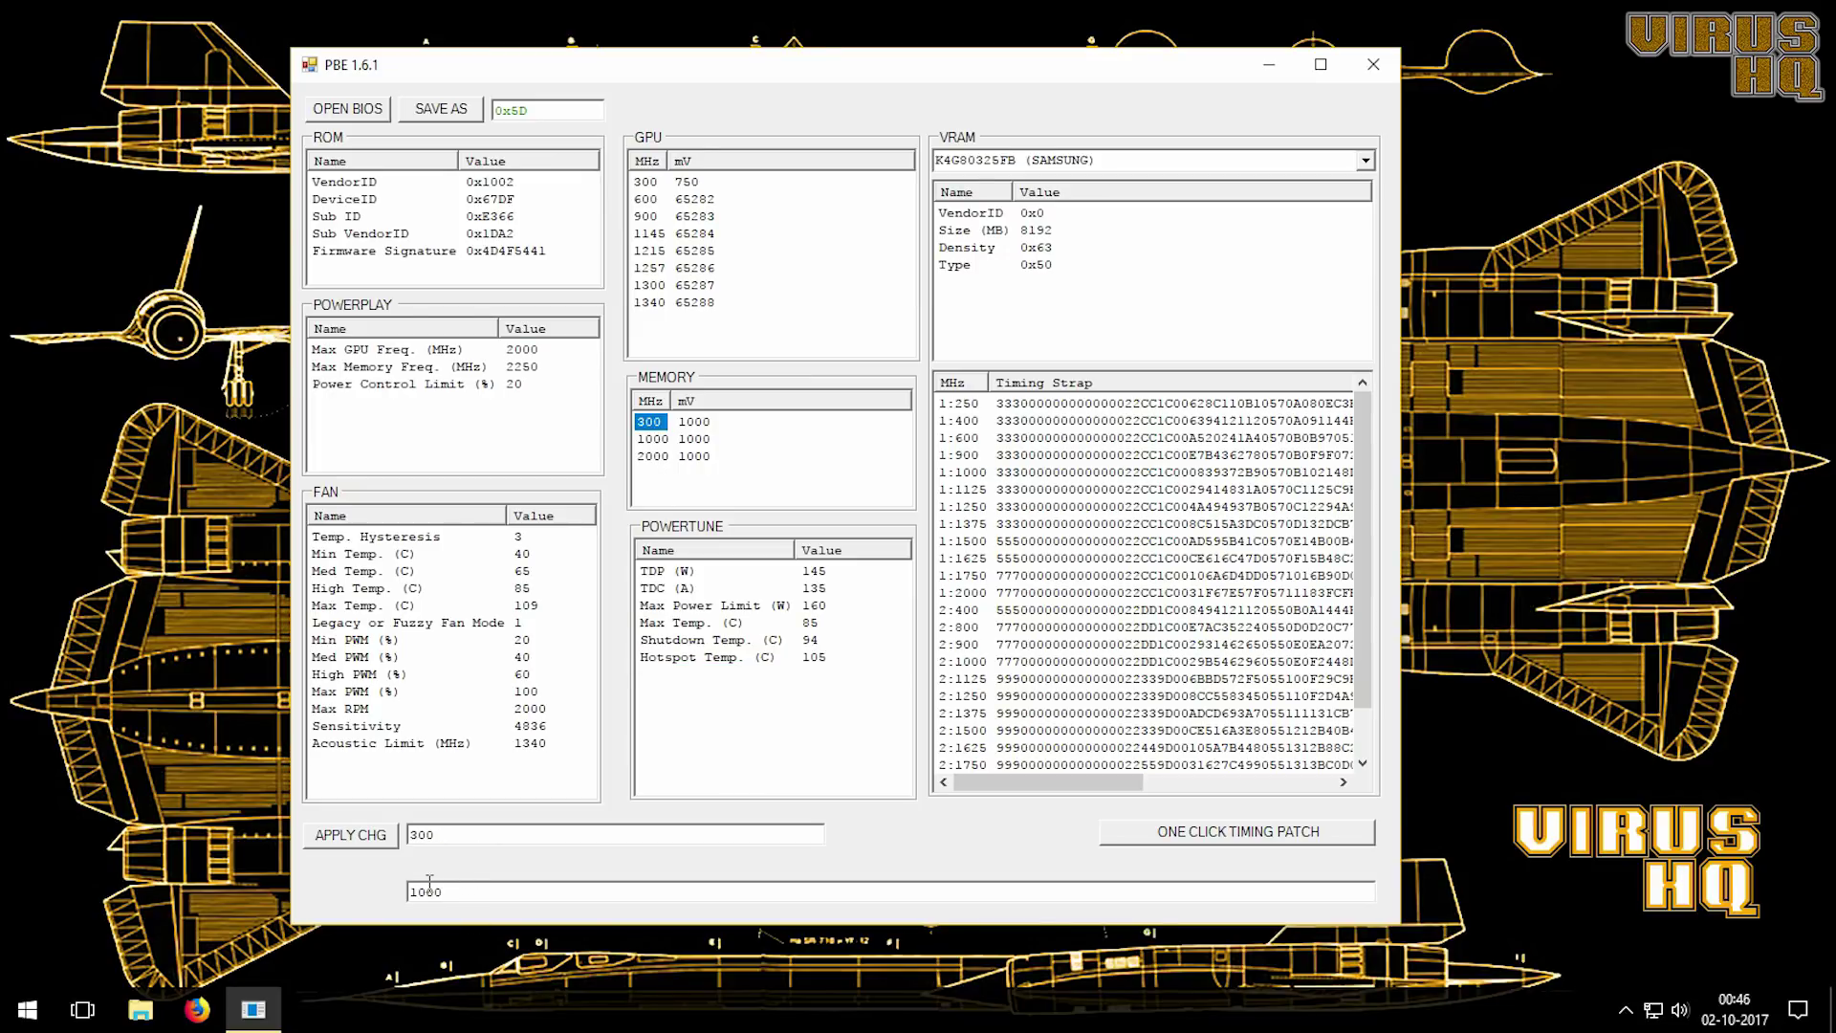
left_click_drag(413, 891, 451, 889)
type("950")
left_click(350, 835)
Step: Switch the VRAM type to Hynix H5GQ8H24MJ and review its timing straps, including 2:1500
left_click(648, 285)
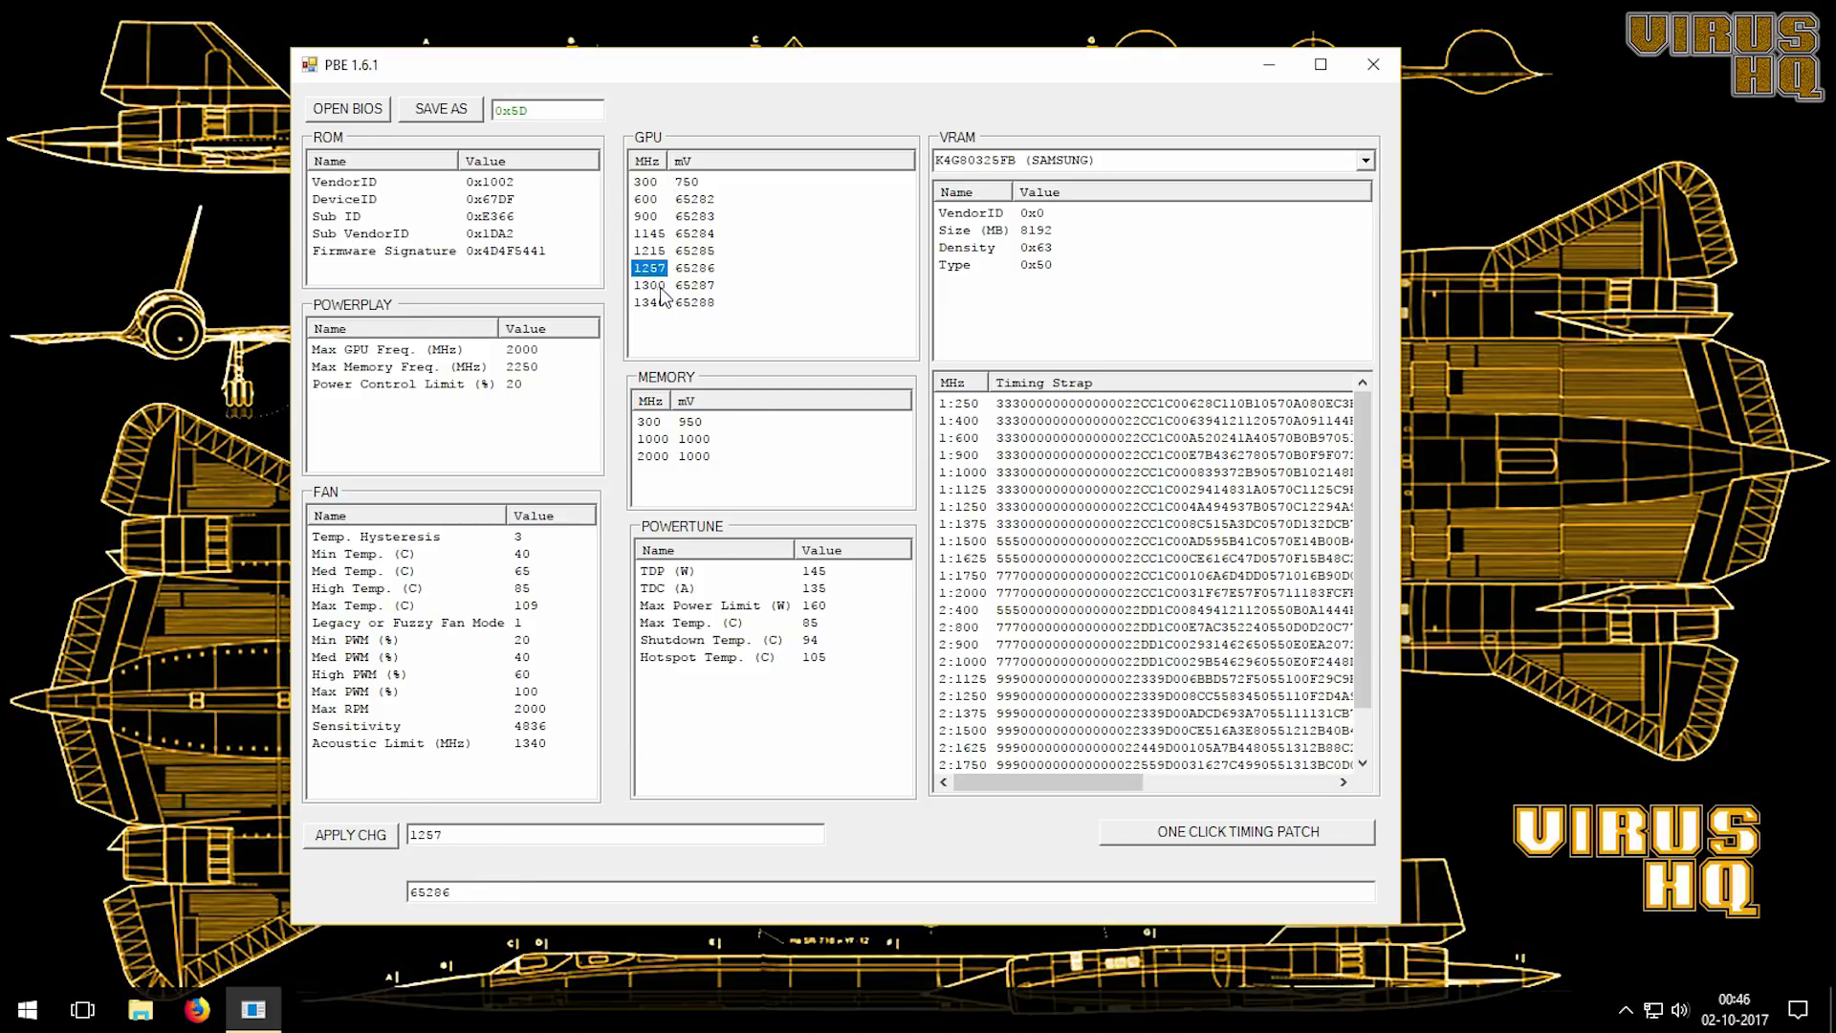
left_click(1028, 160)
left_click(1366, 161)
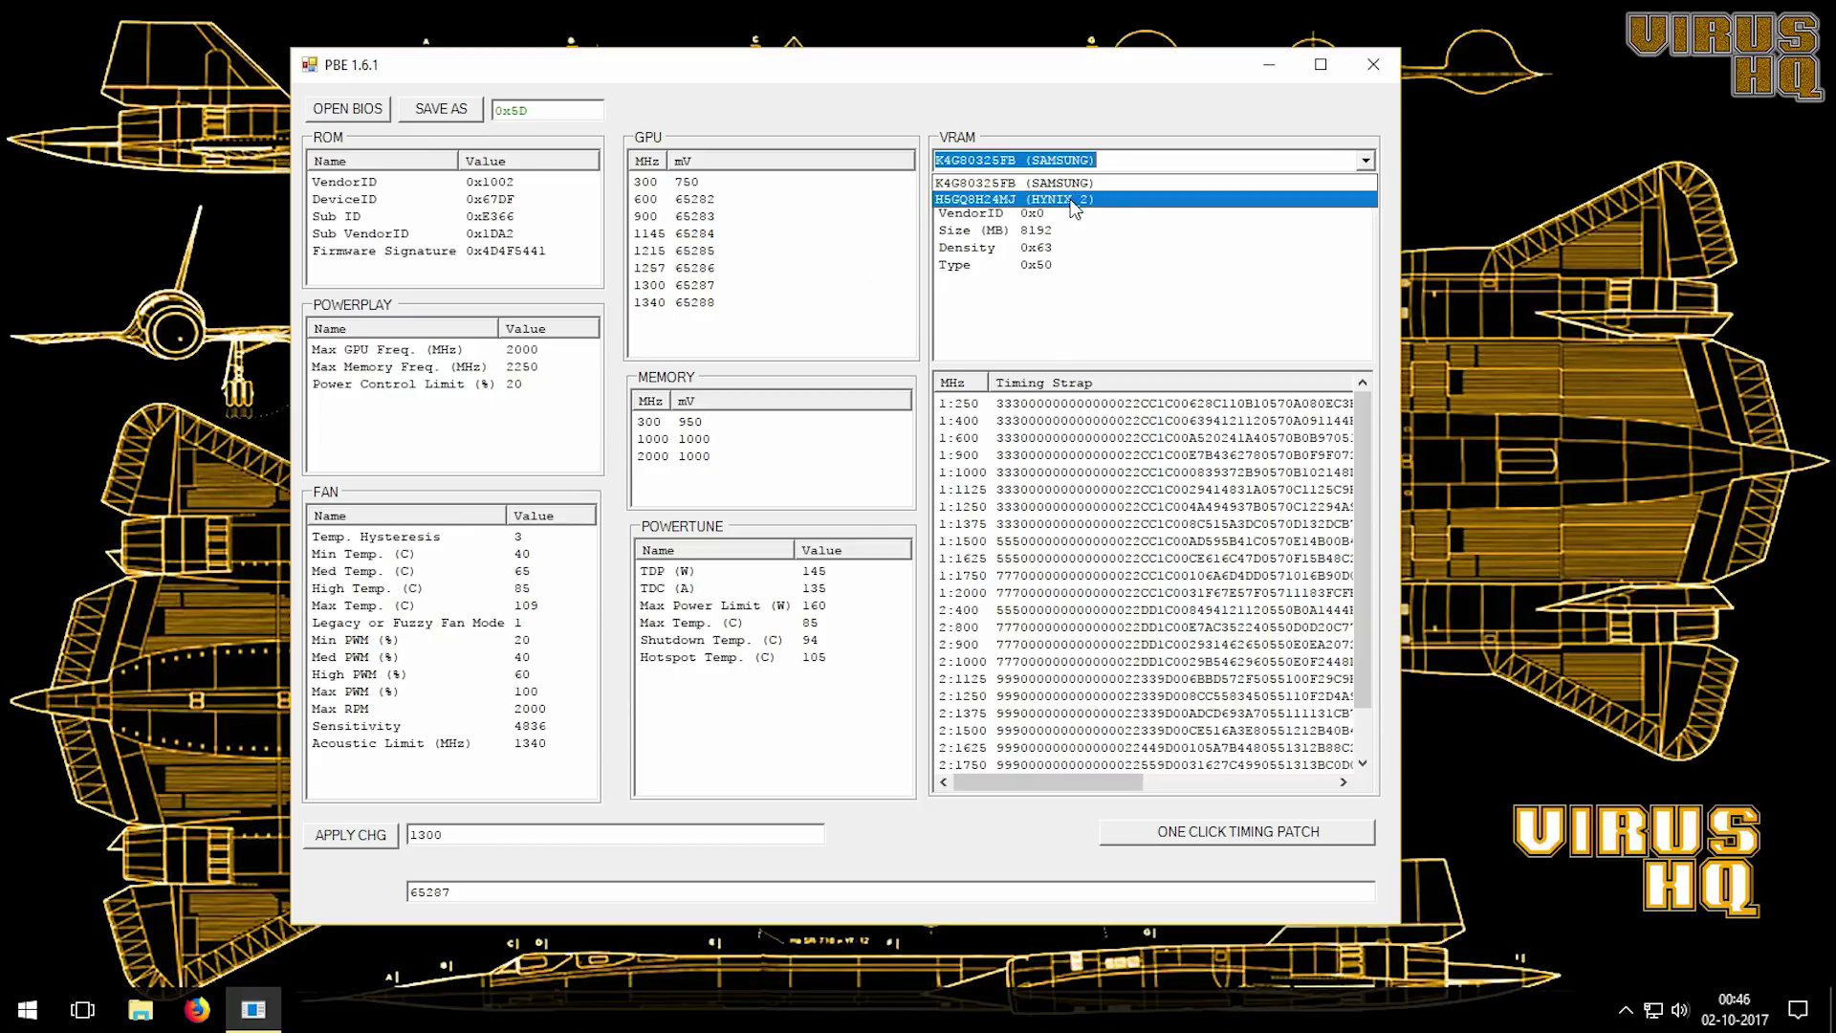
left_click(1072, 201)
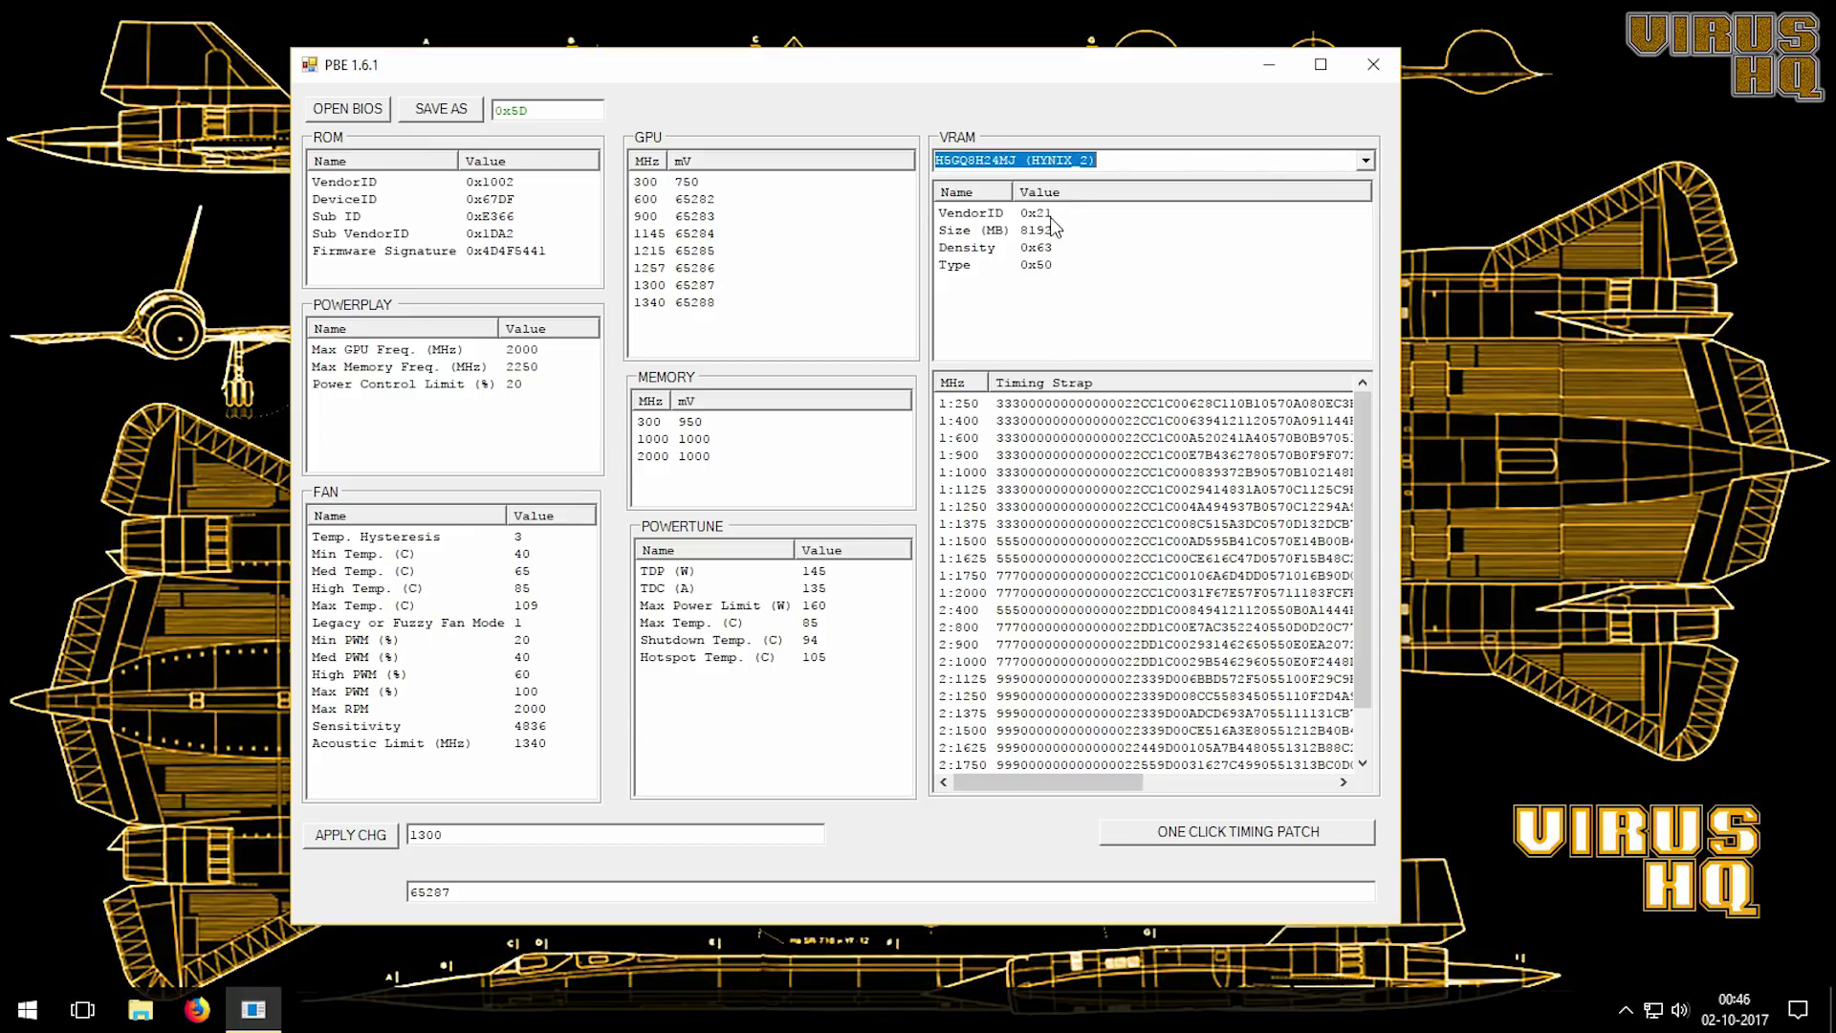
left_click_drag(1073, 782, 1326, 800)
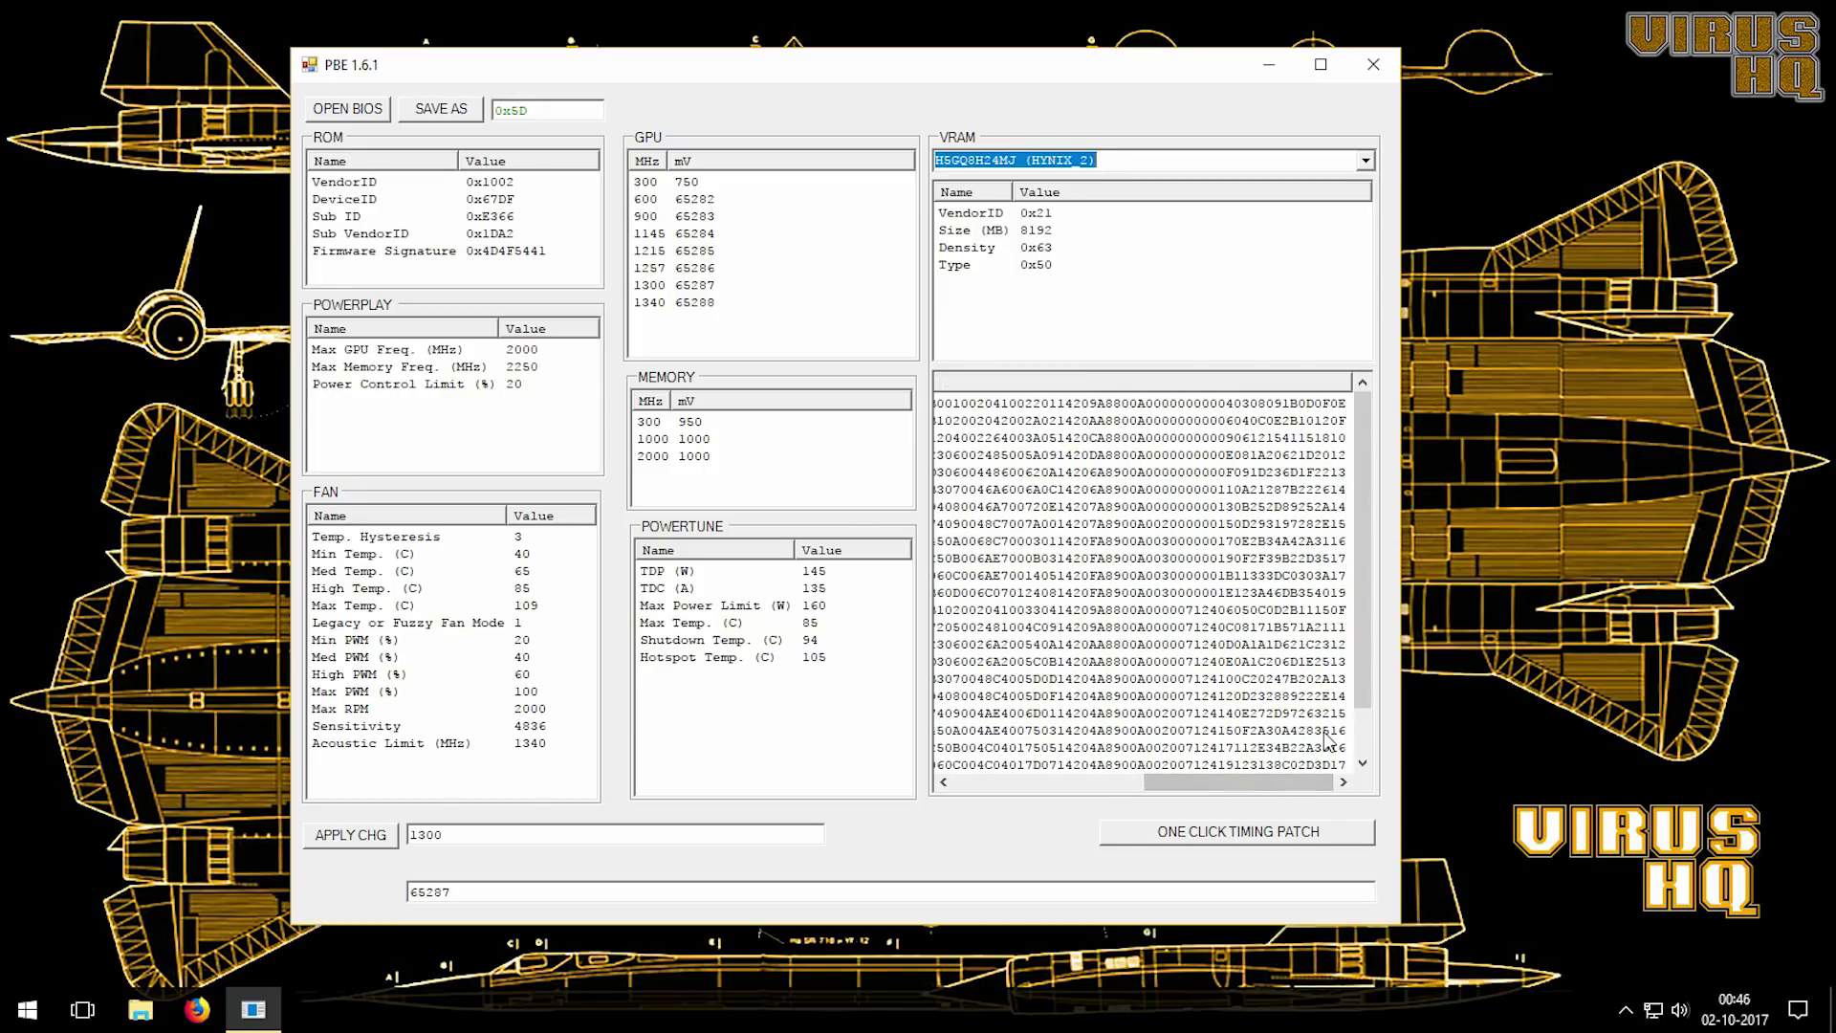
left_click(1324, 768)
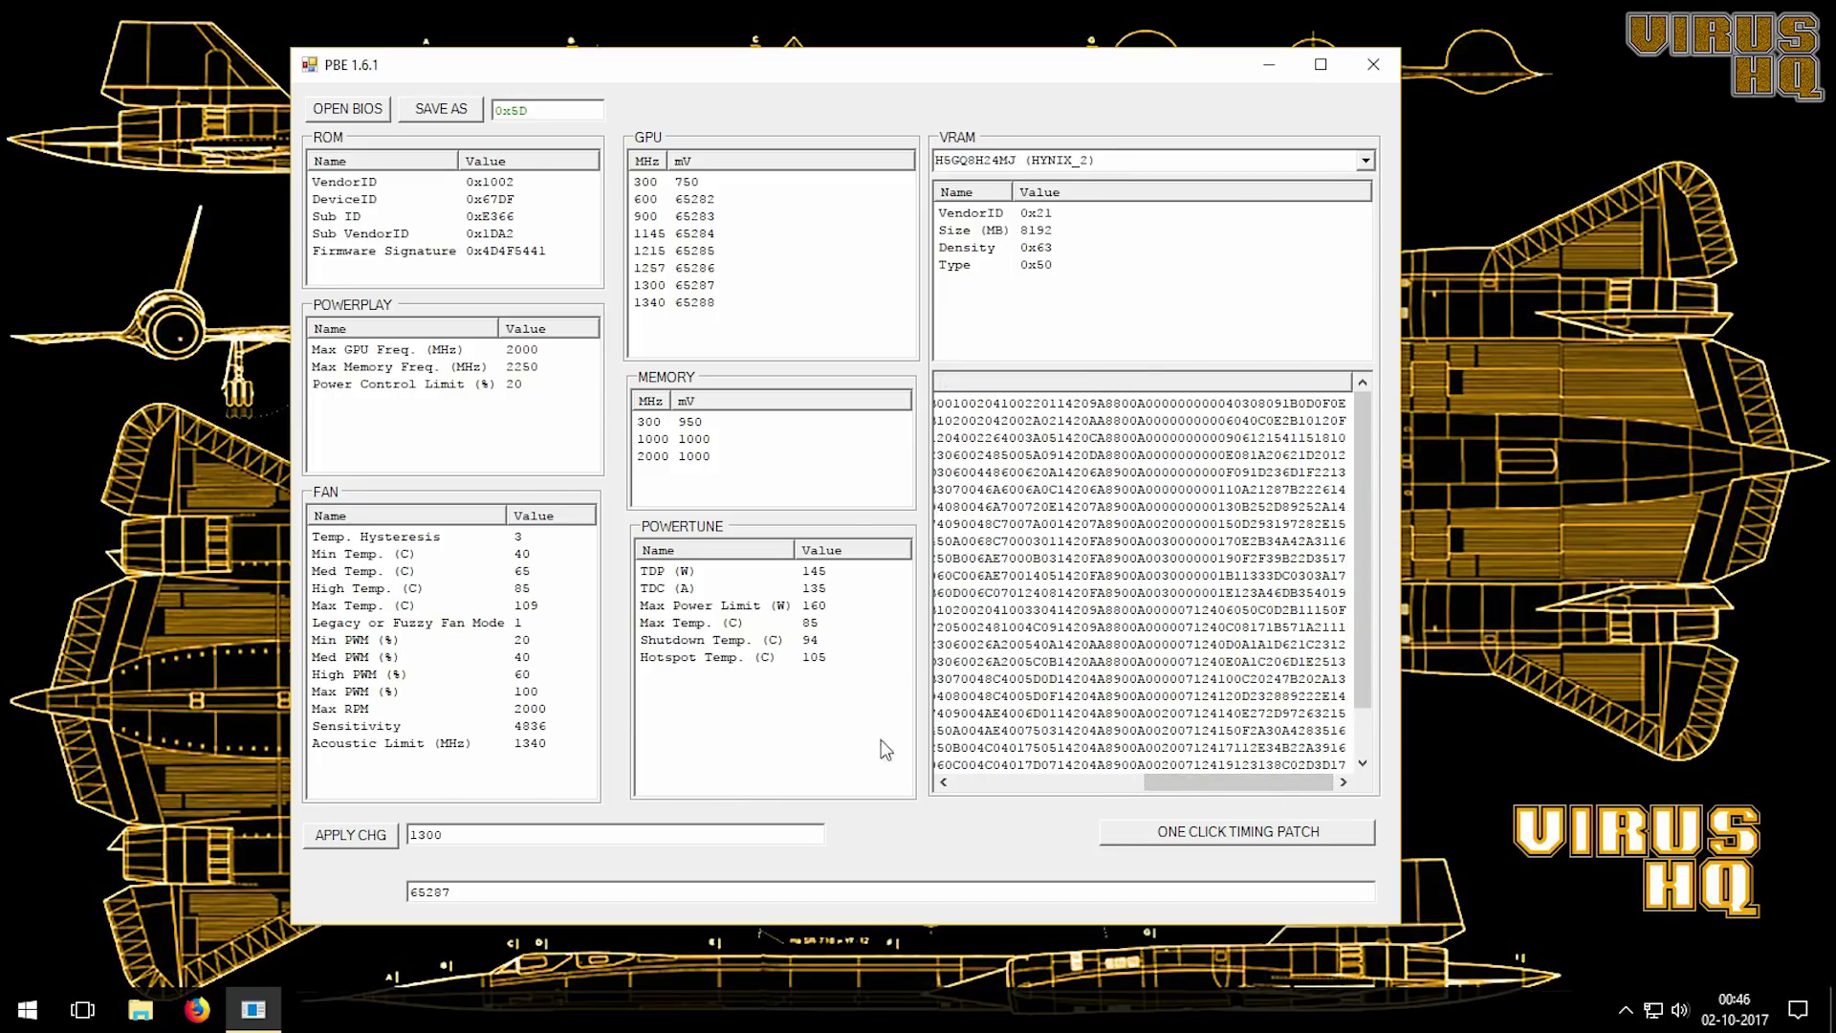
left_click_drag(1171, 783, 1249, 788)
left_click(966, 730)
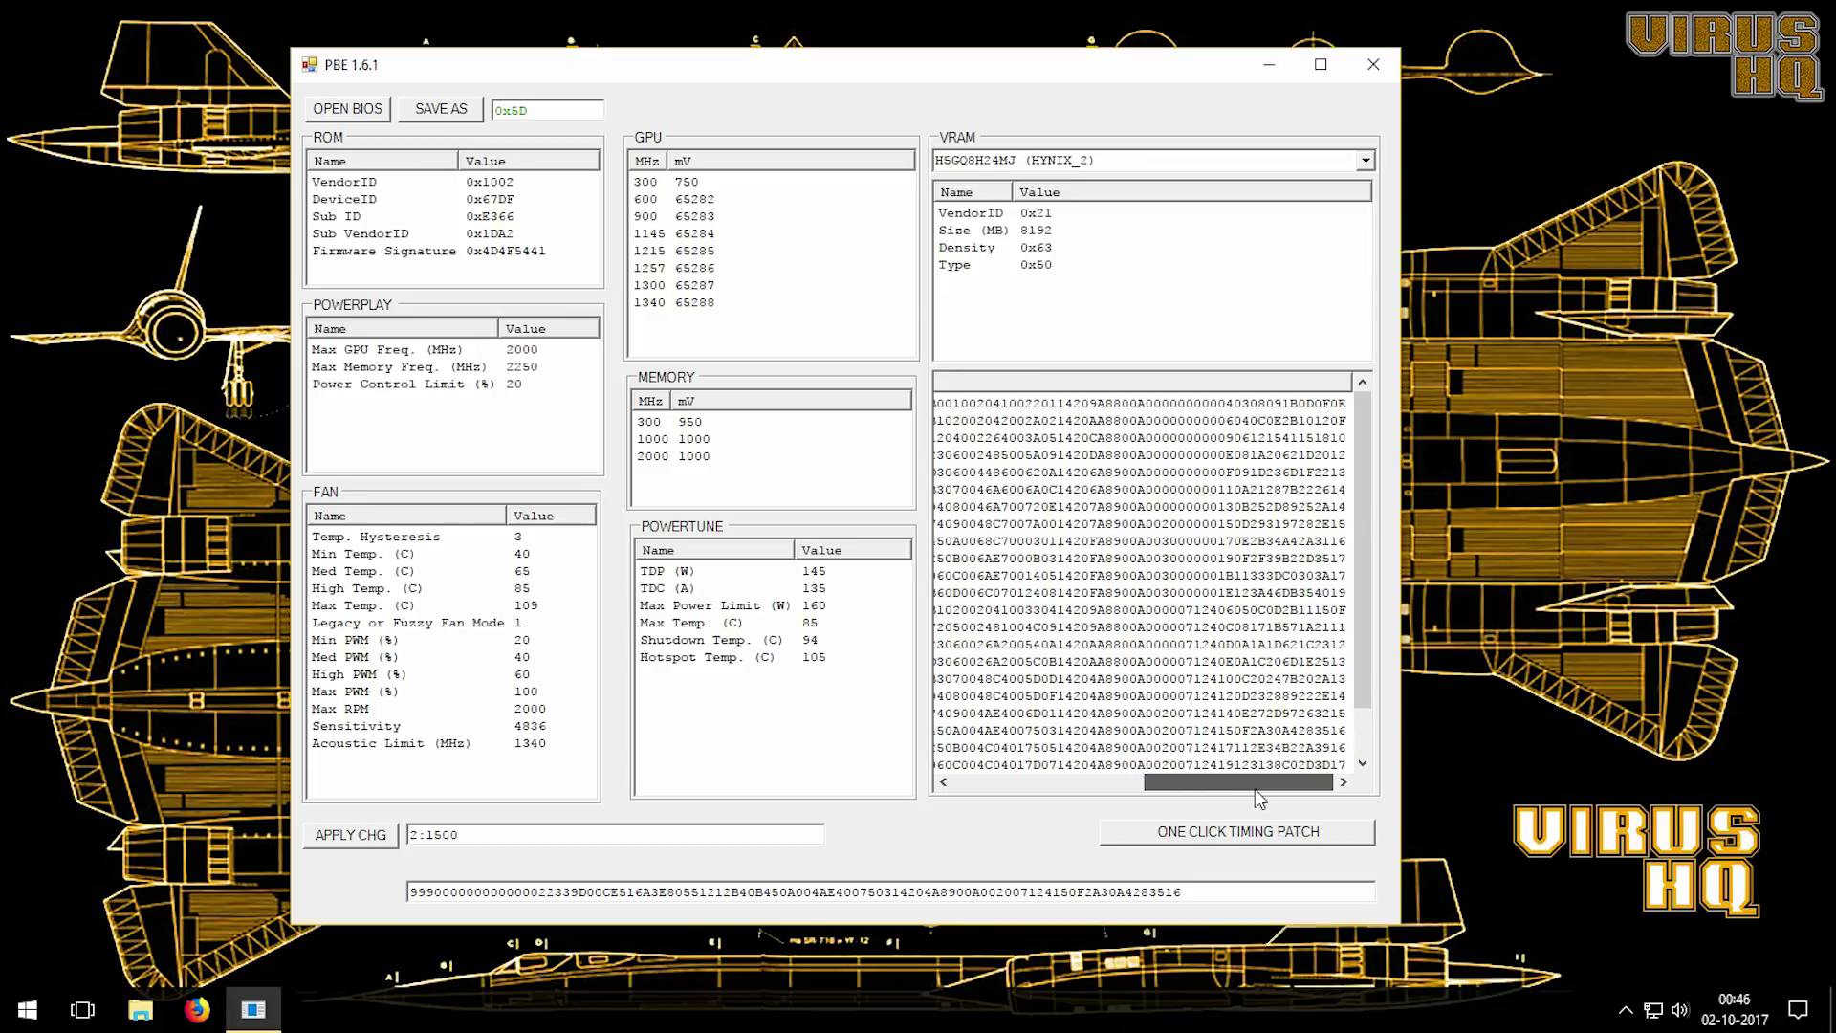
left_click_drag(1254, 789, 973, 800)
Step: Run the one-click UBERMIX 3.1 timing patch and confirm both the Samsung and Hynix notices
left_click(1211, 832)
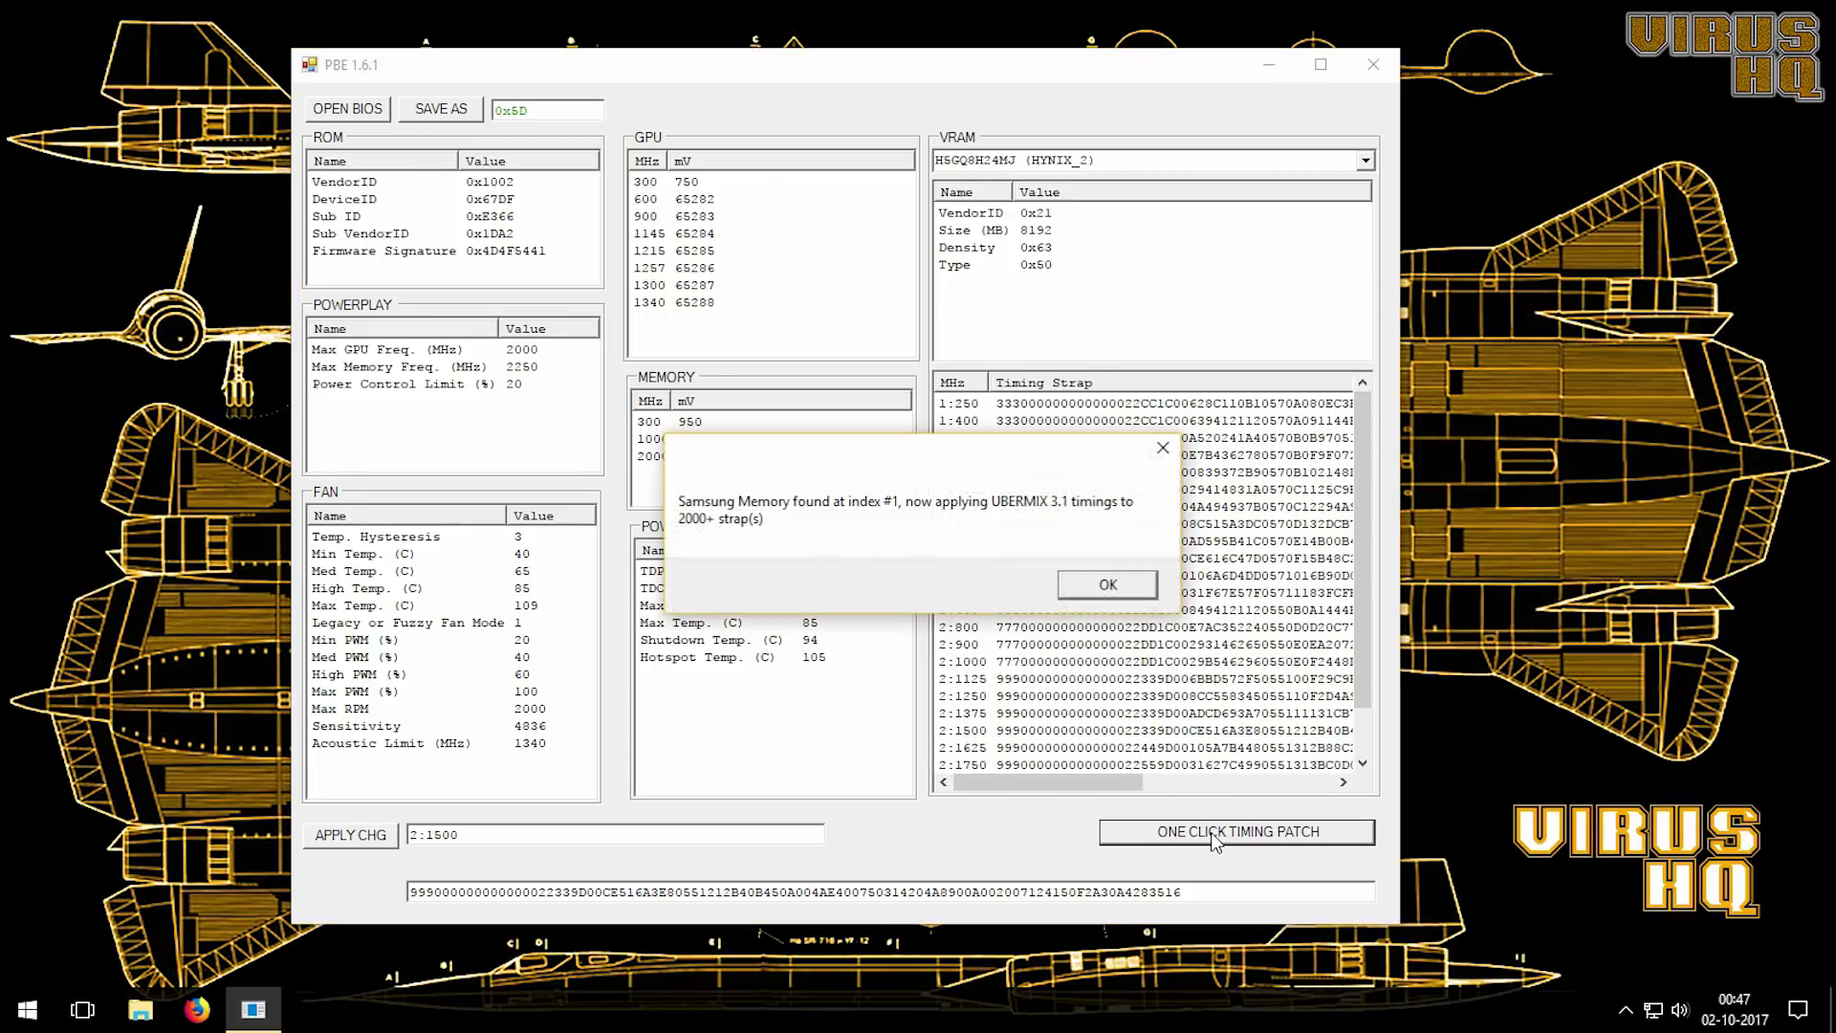
left_click(1124, 585)
left_click(1102, 586)
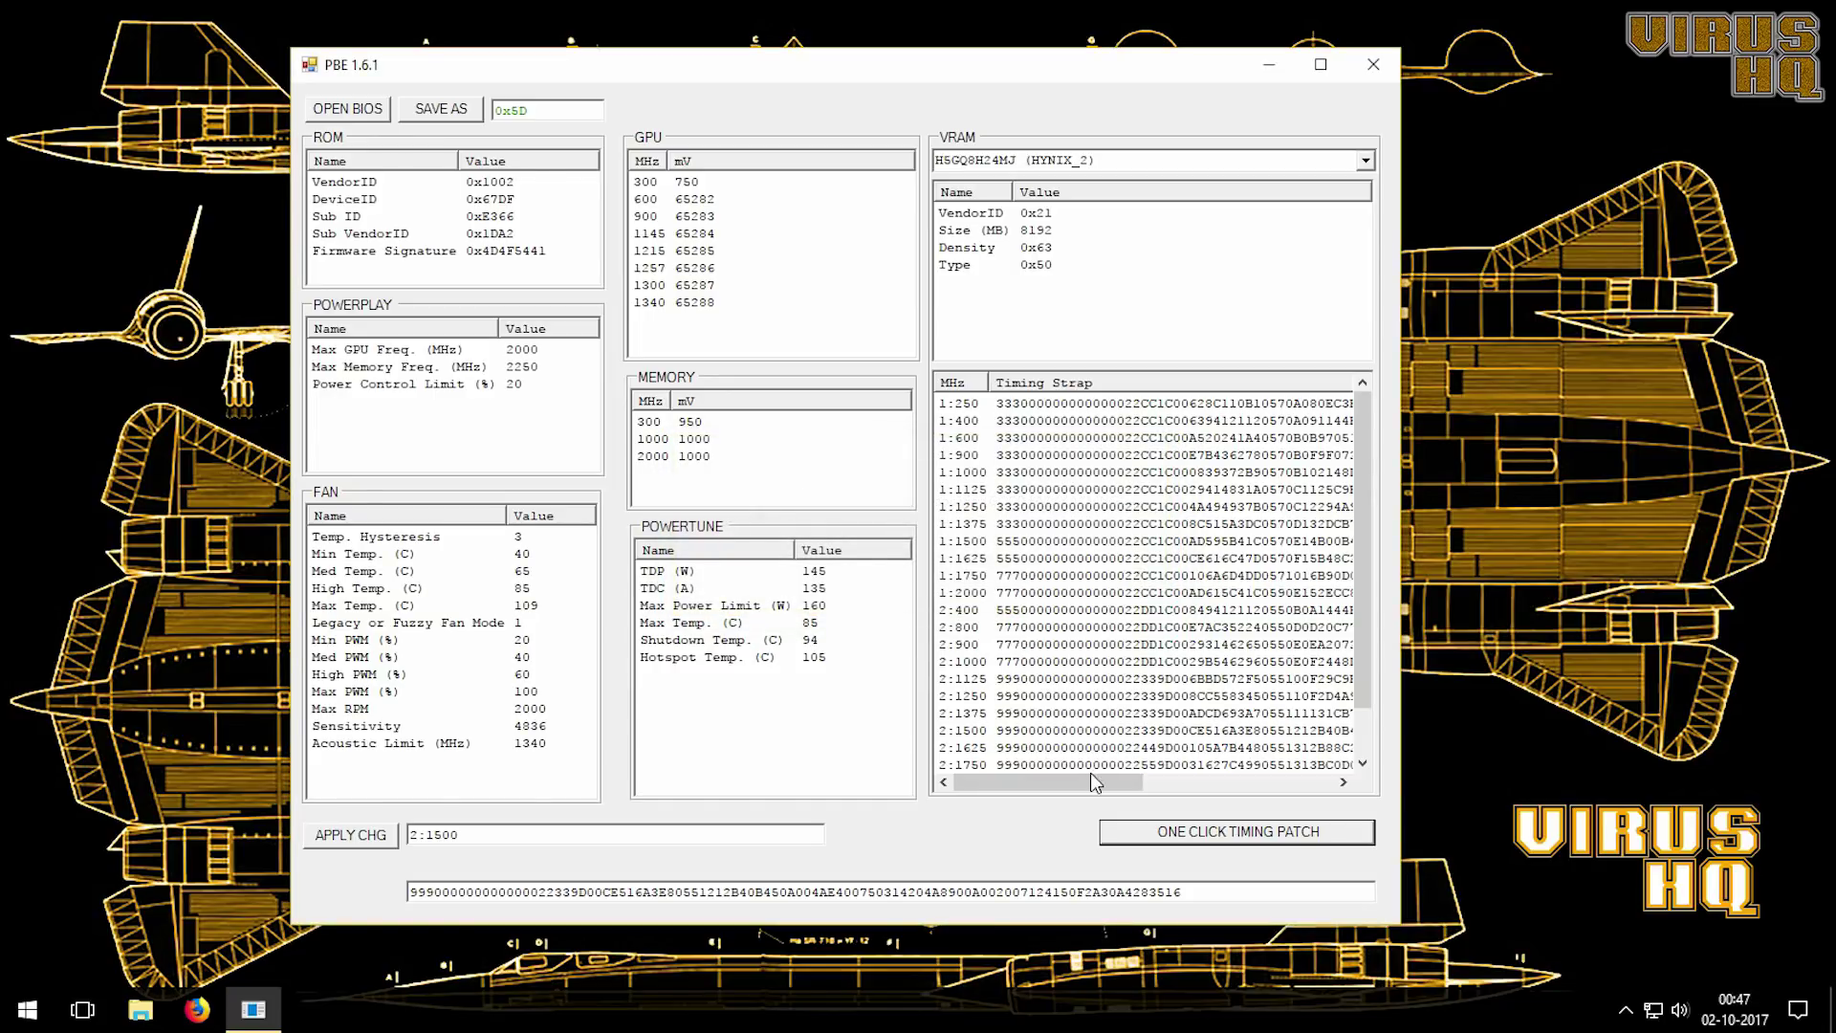
left_click_drag(1088, 780, 1342, 792)
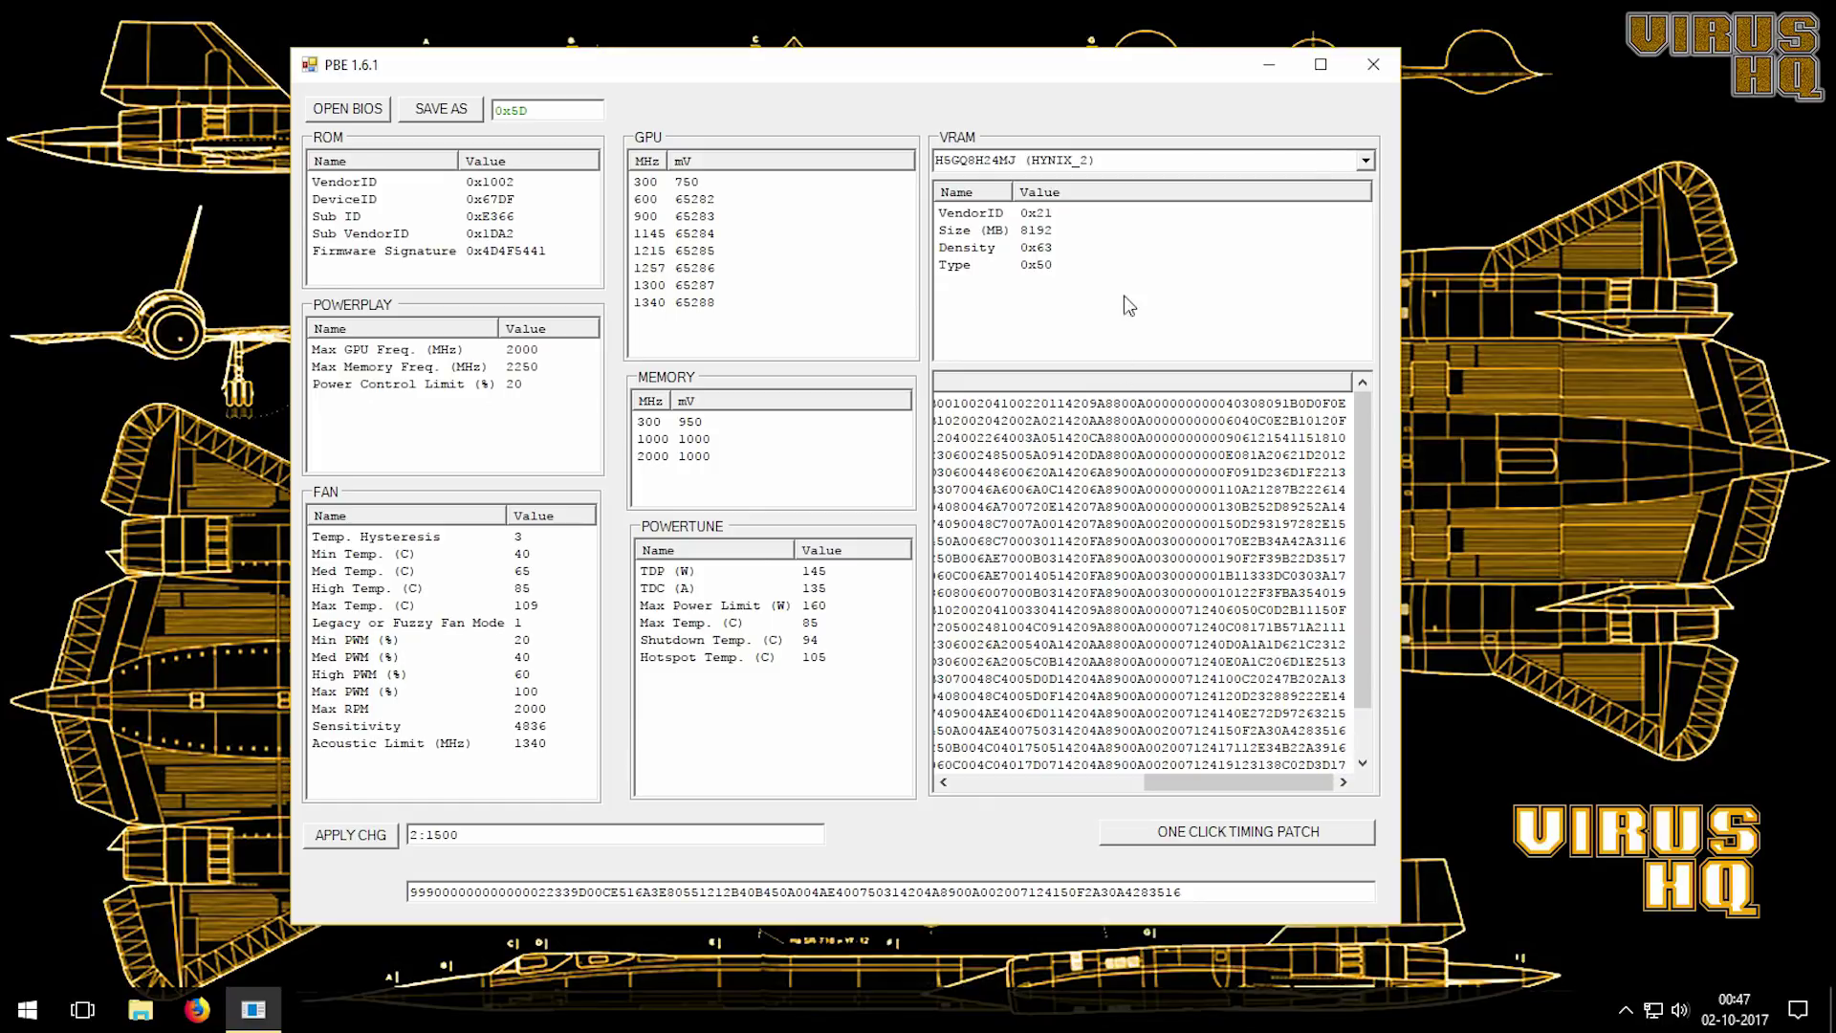
Step: Save the patched BIOS to the Desktop as default_rx580_sdgfgj.rom
left_click(440, 106)
left_click(589, 292)
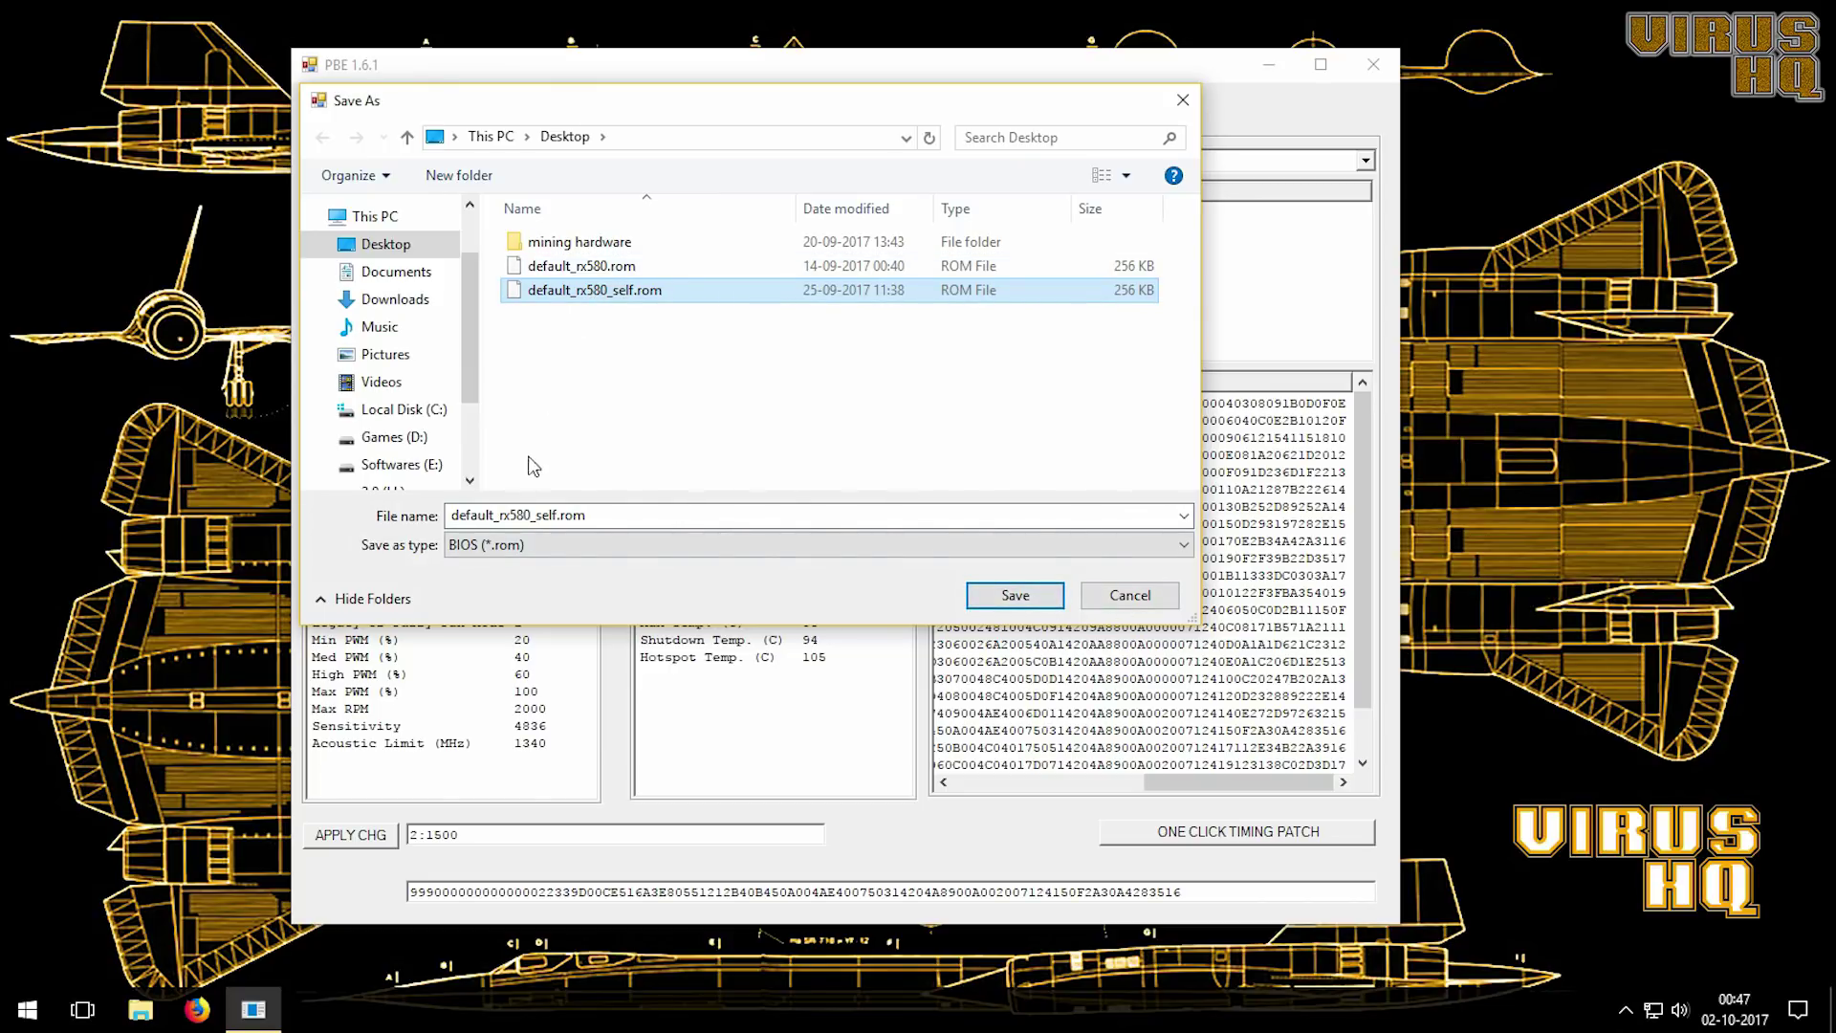
left_click(564, 510)
left_click_drag(535, 515, 550, 517)
type("sdgfg")
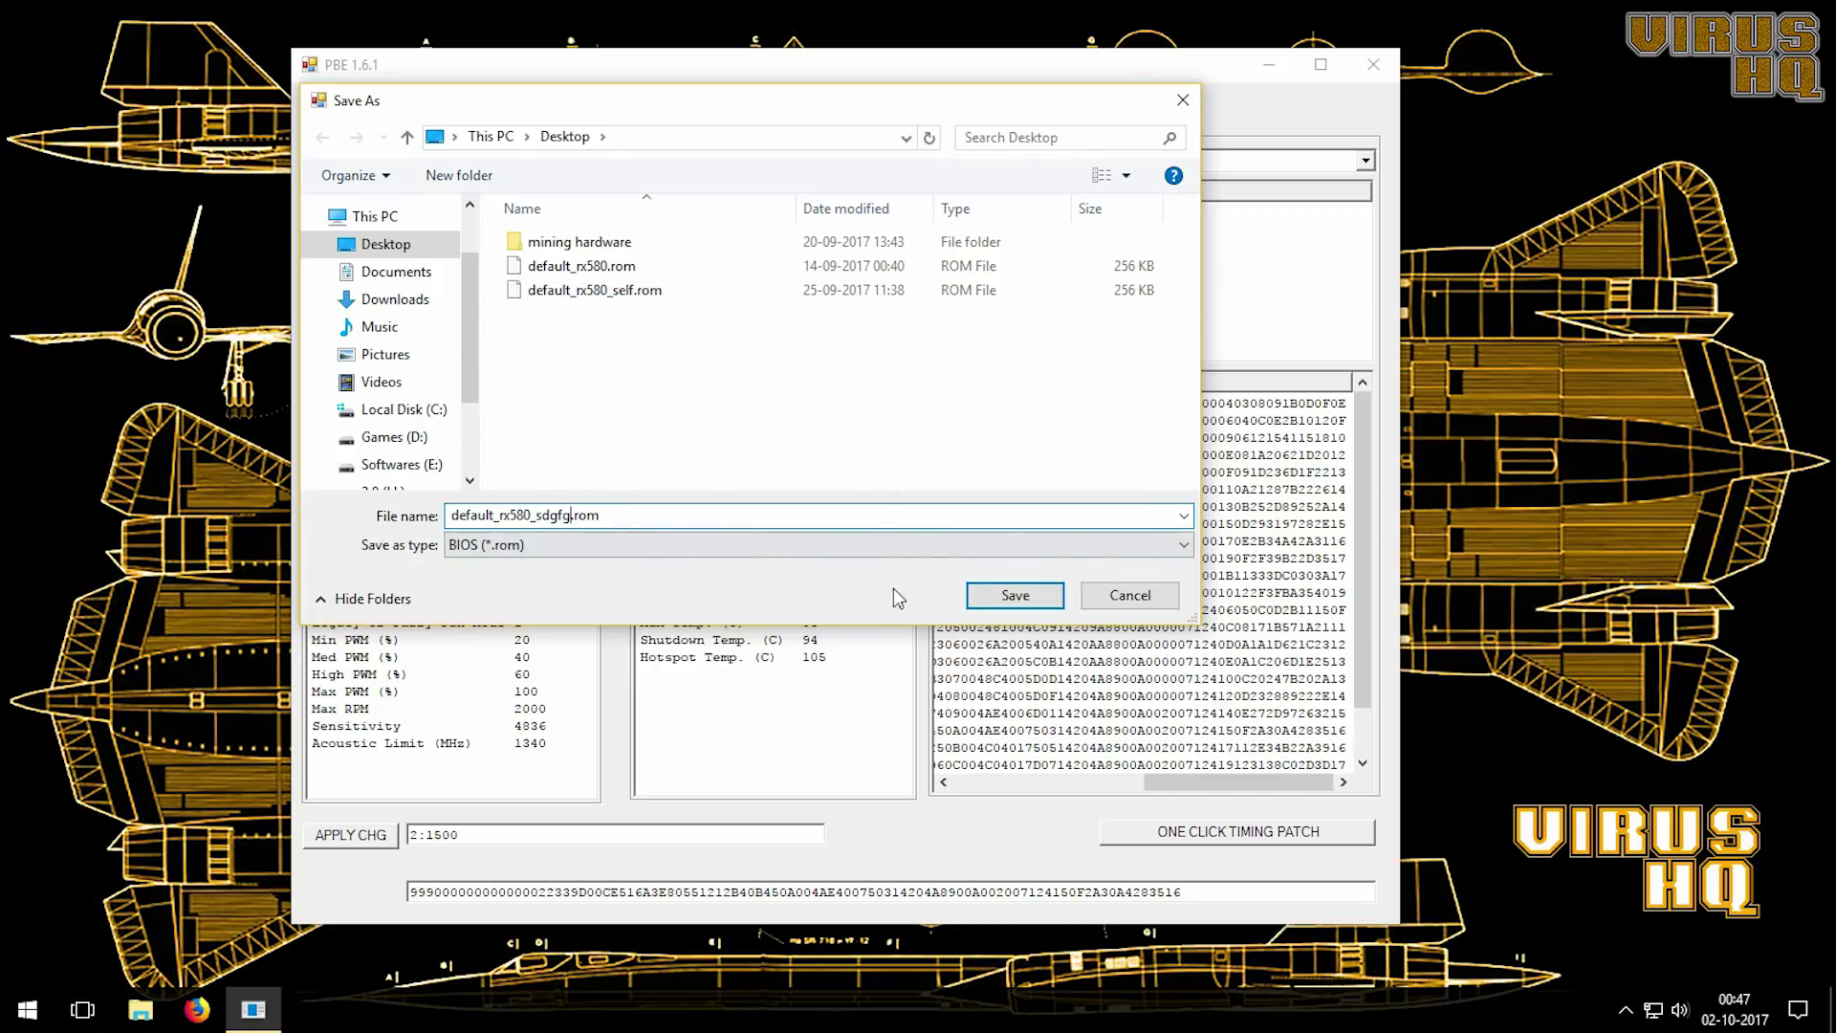
left_click(994, 600)
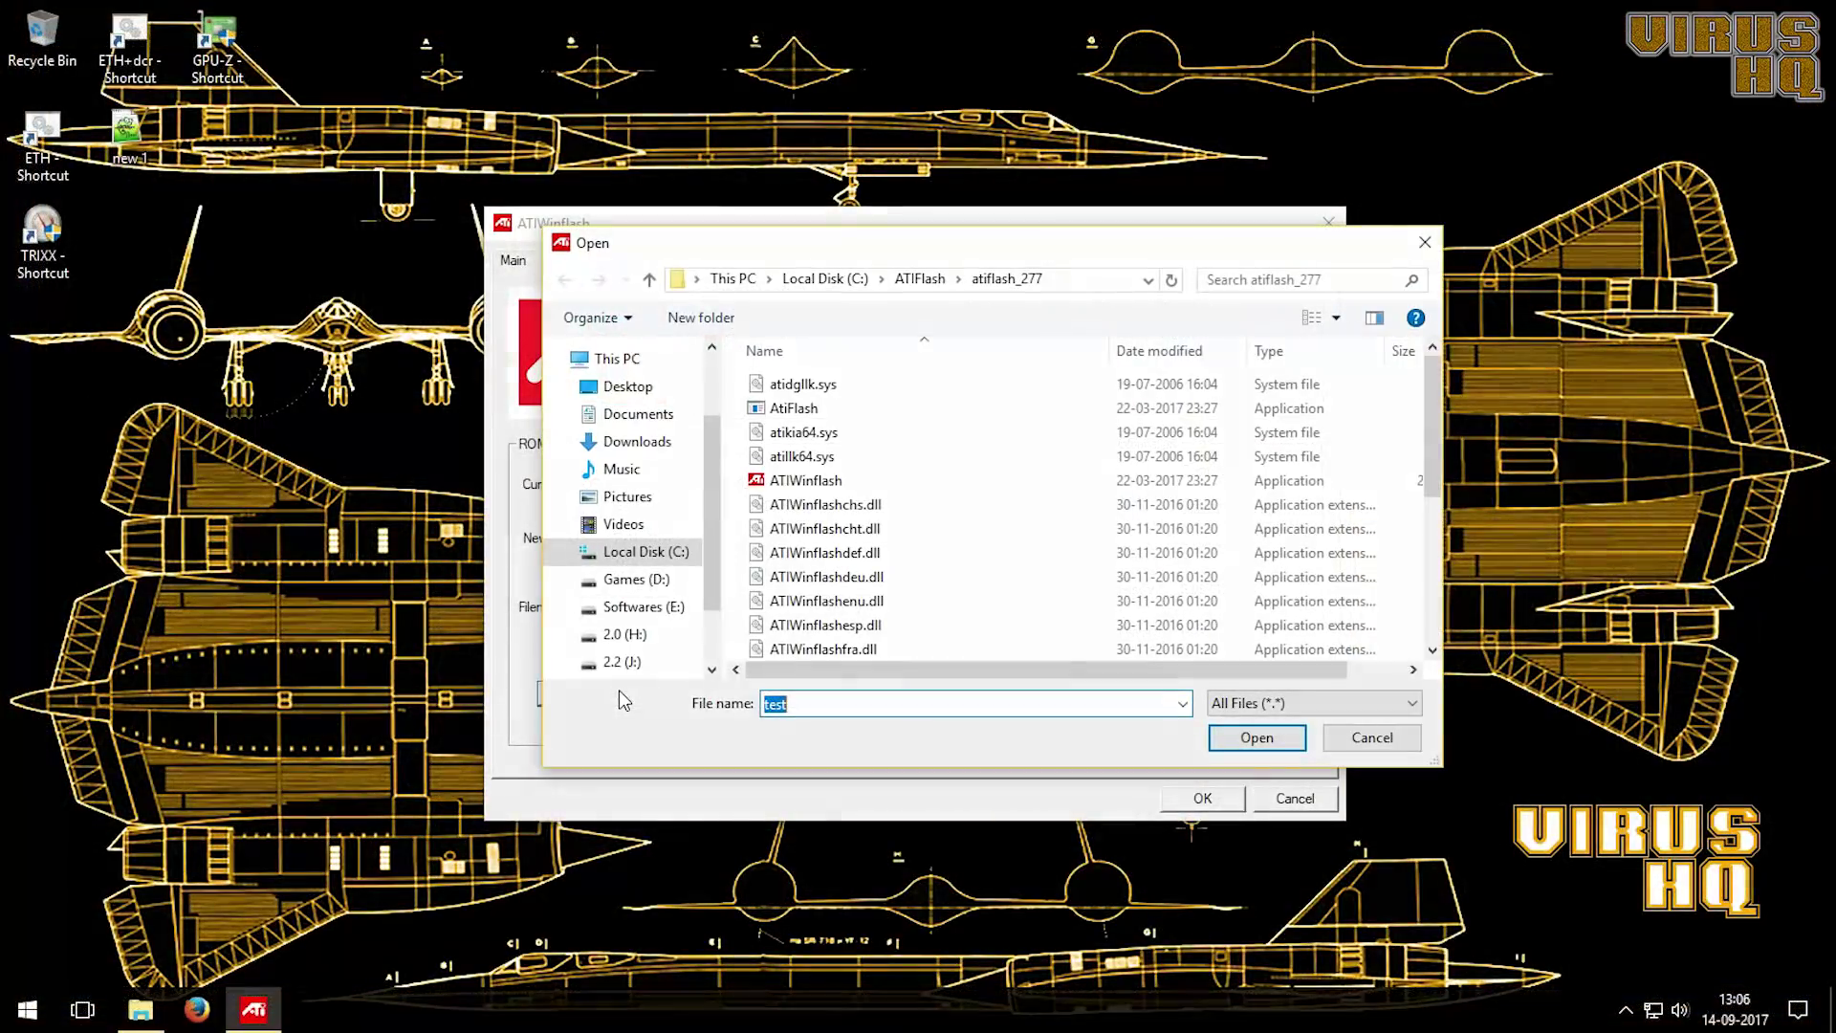
Step: Choose ModStrapAndVoltageSapph_580_Hynix01_v3.rom from the ROM files as the new image
scroll(1035, 563, "down", 3)
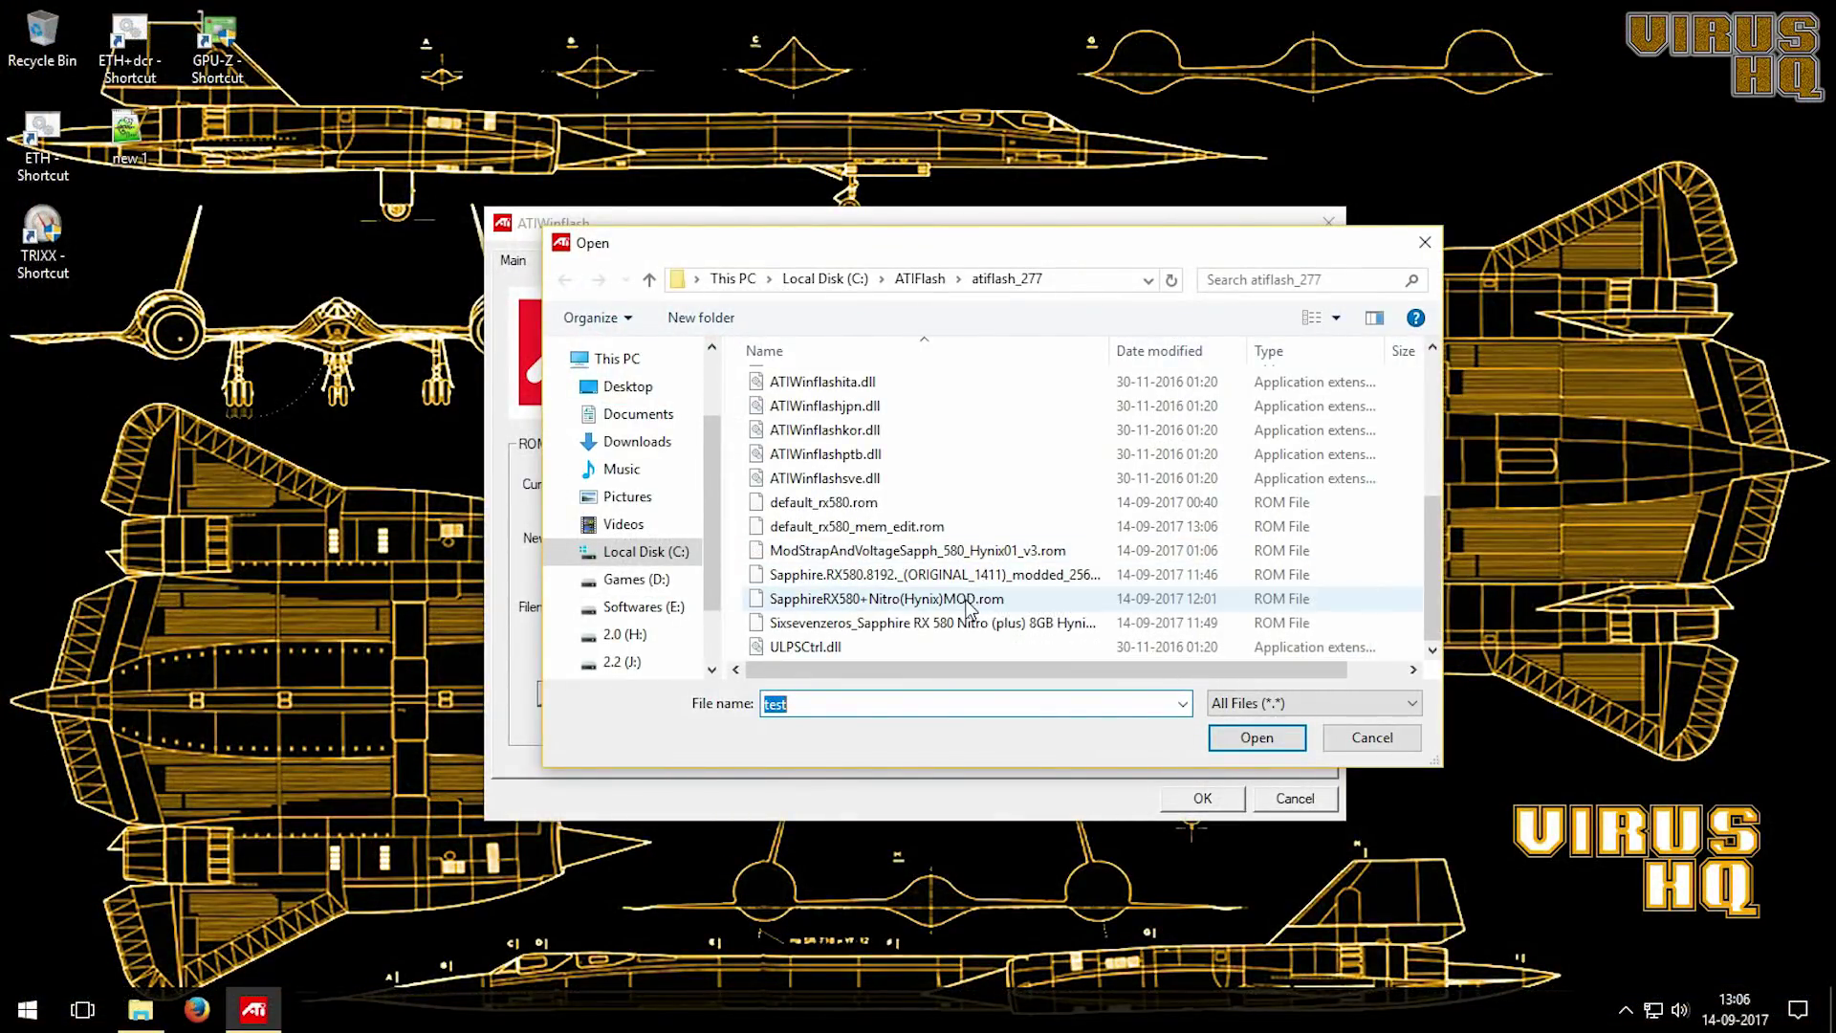
left_click(957, 560)
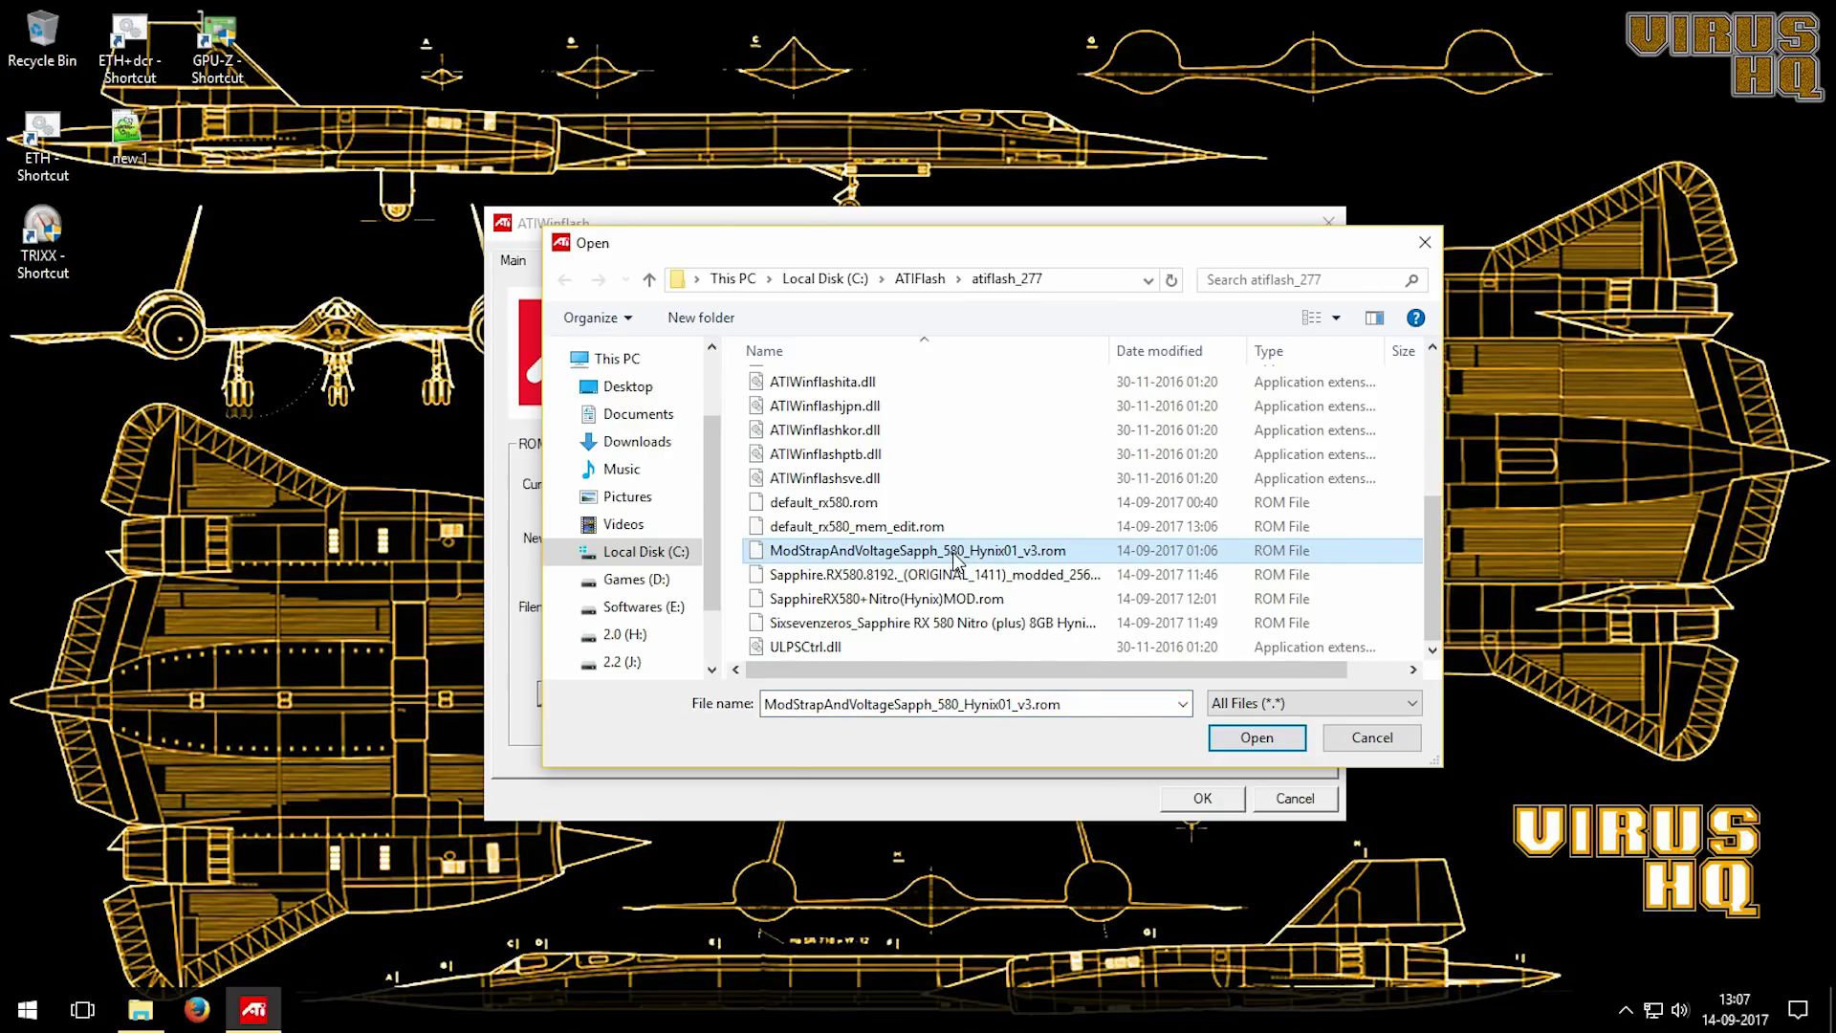
left_click(1247, 739)
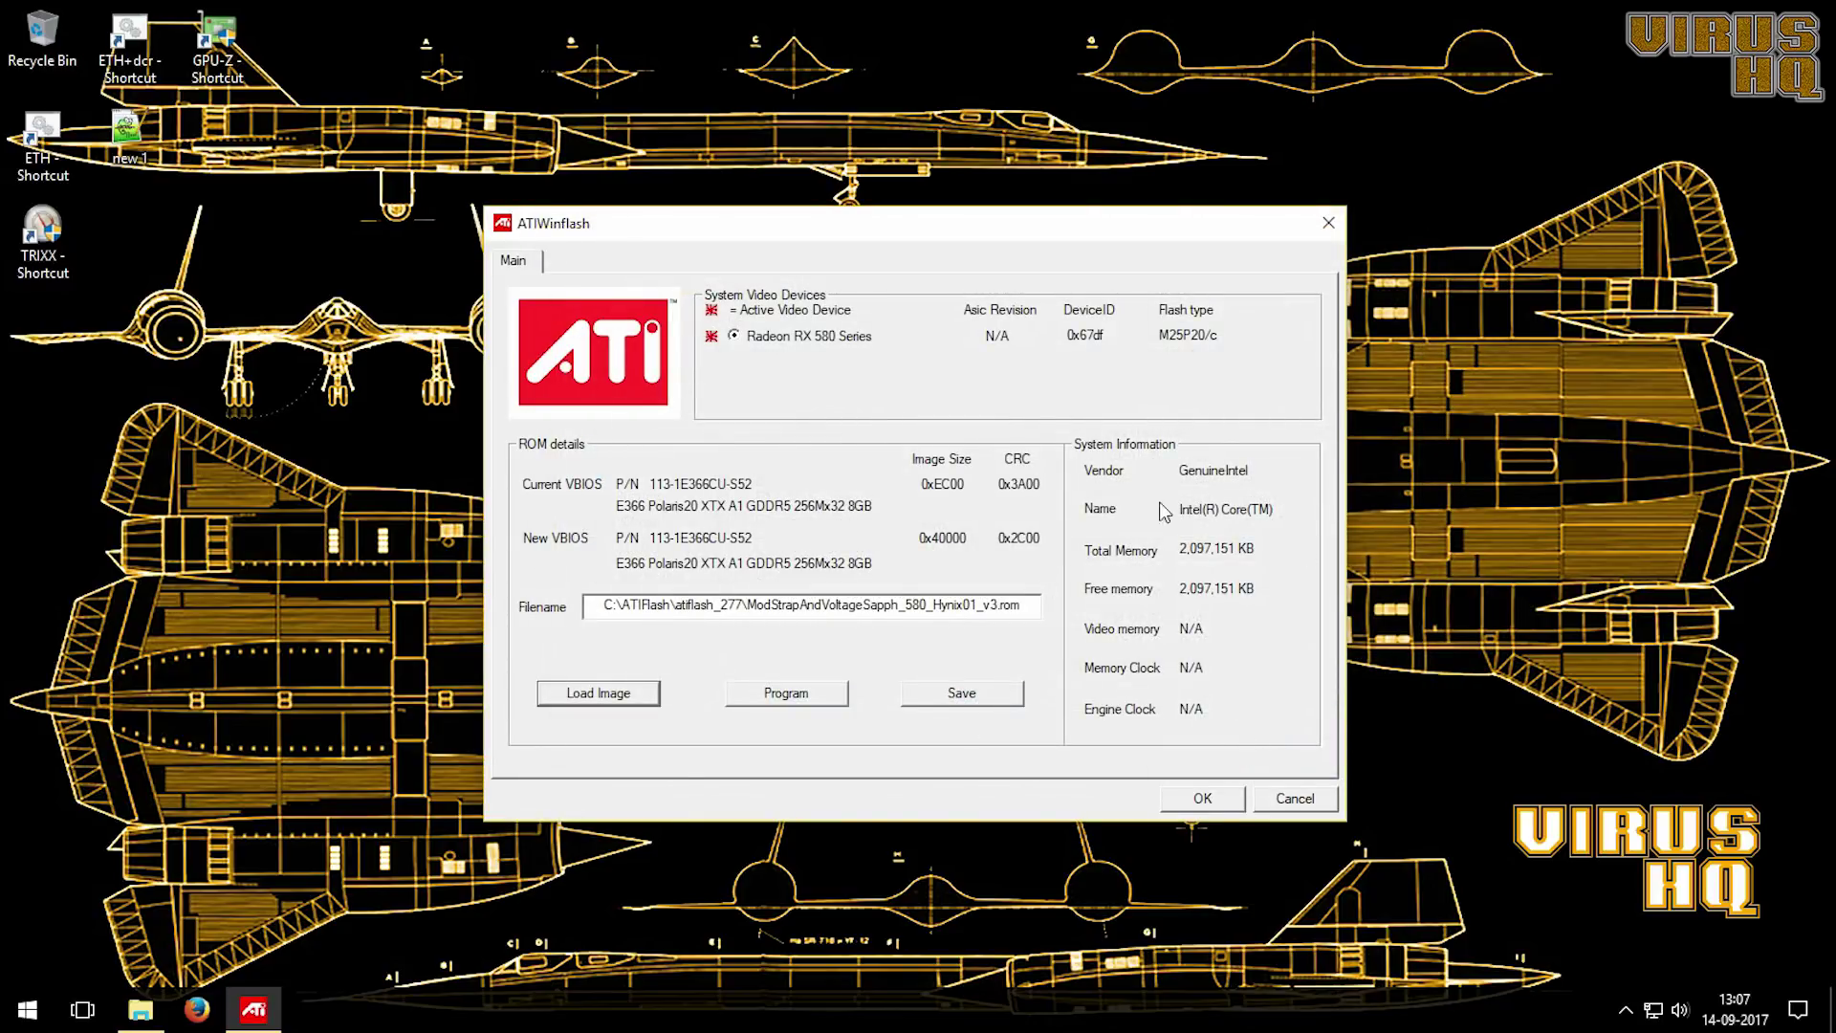
Step: Program the modded ROM onto the RX 580 and dismiss the success message
left_click(780, 703)
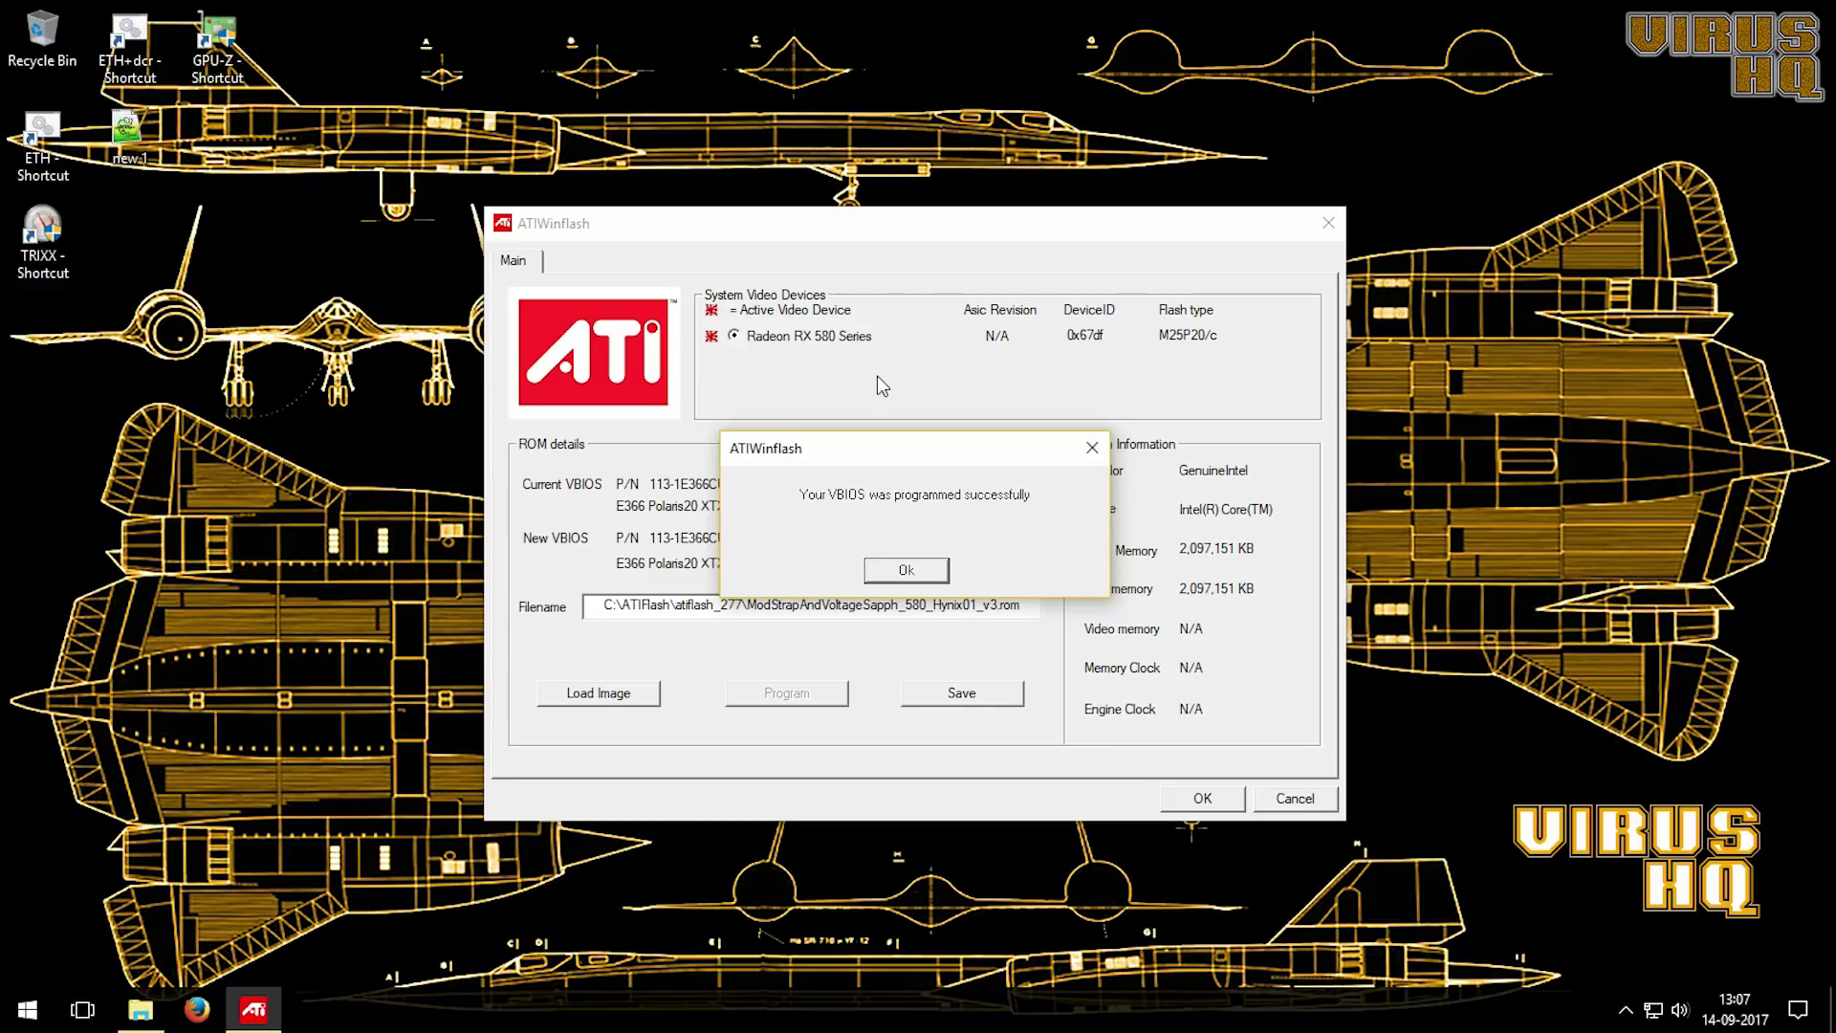
left_click(917, 571)
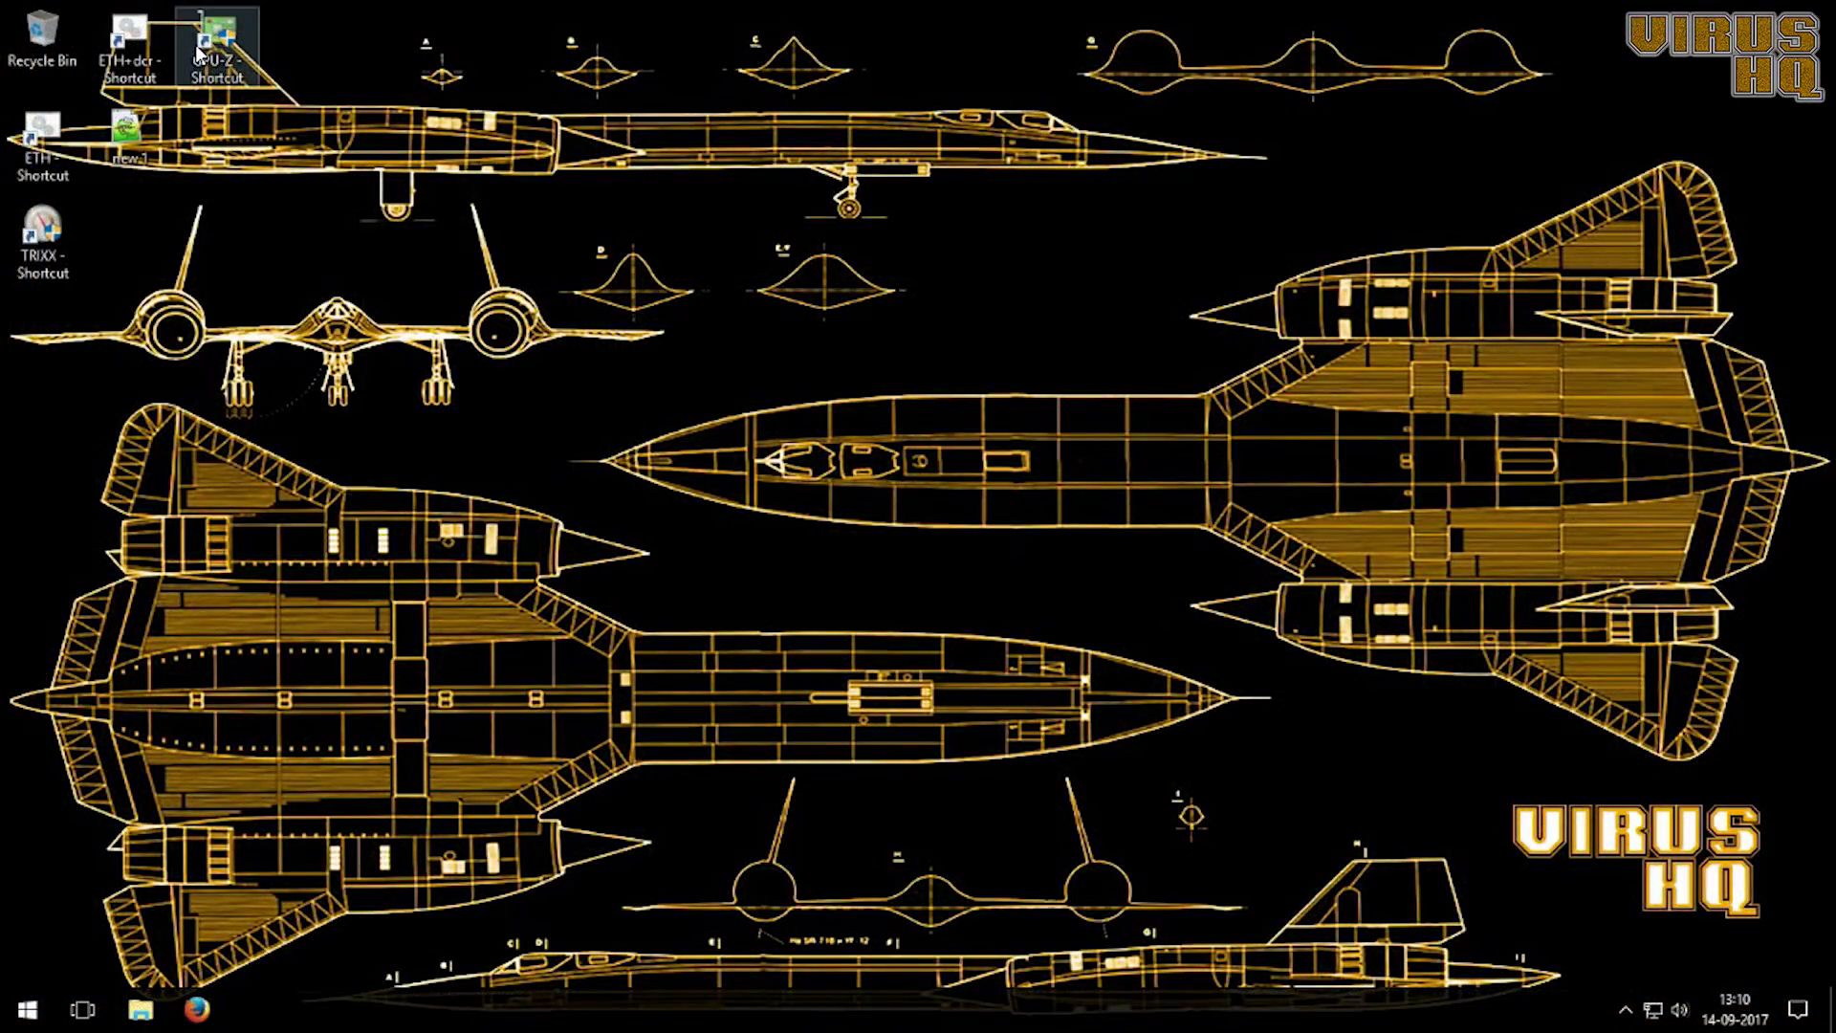
Step: Launch GPU-Z after the reboot and show its Sensors readings alongside TriXX
double_click(206, 43)
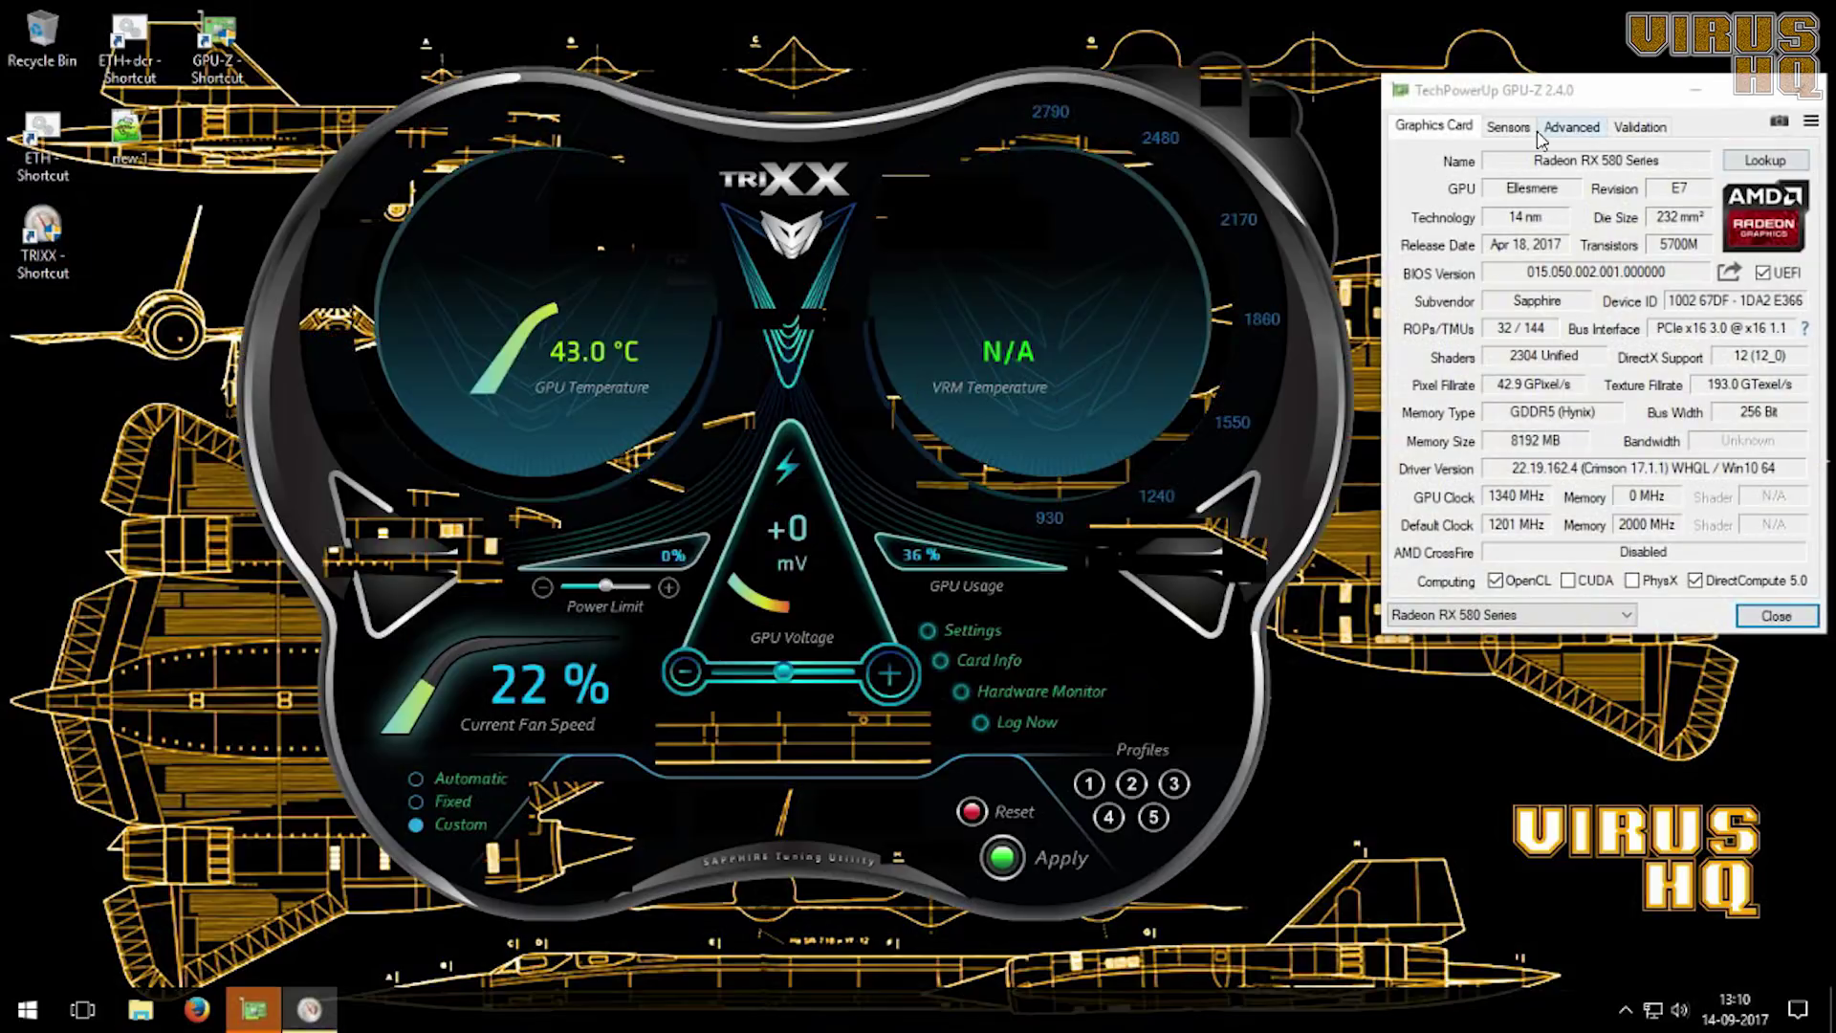
left_click(1530, 134)
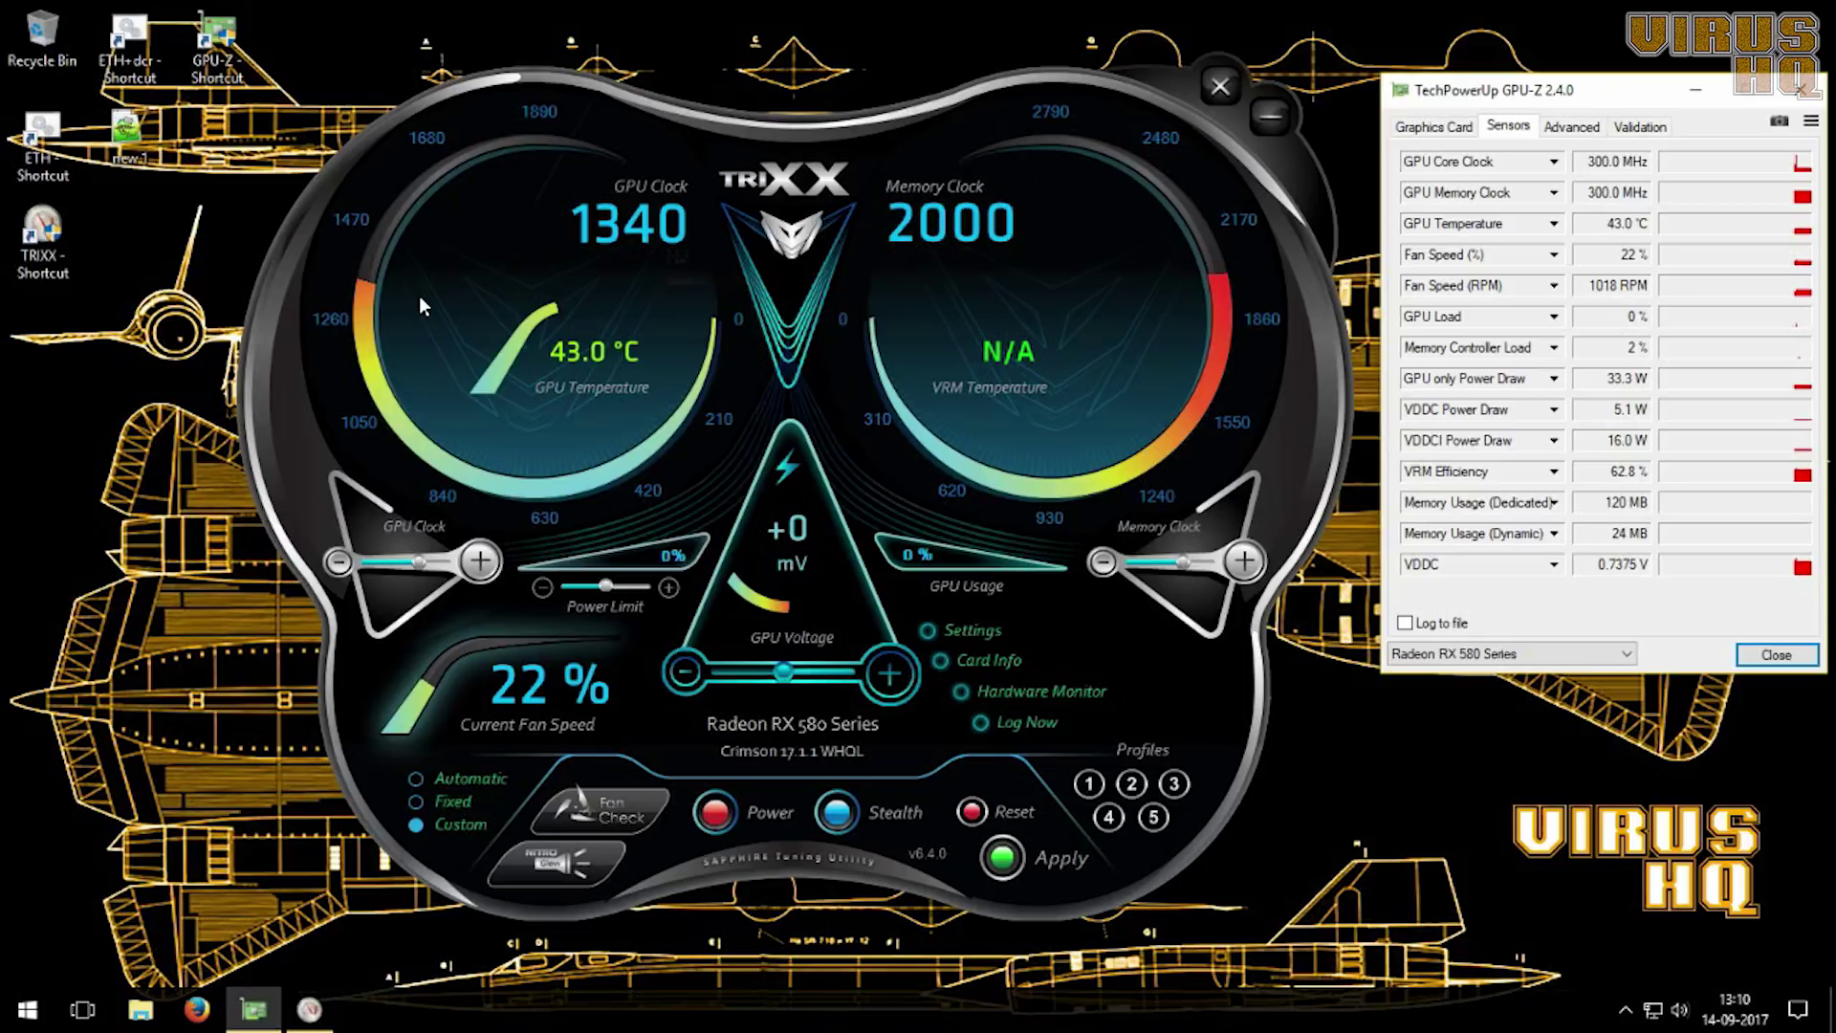
Step: Start the Ethereum miner and watch it reach 26.6 Mh/s at 1340/2000 MHz next to GPU-Z
double_click(55, 127)
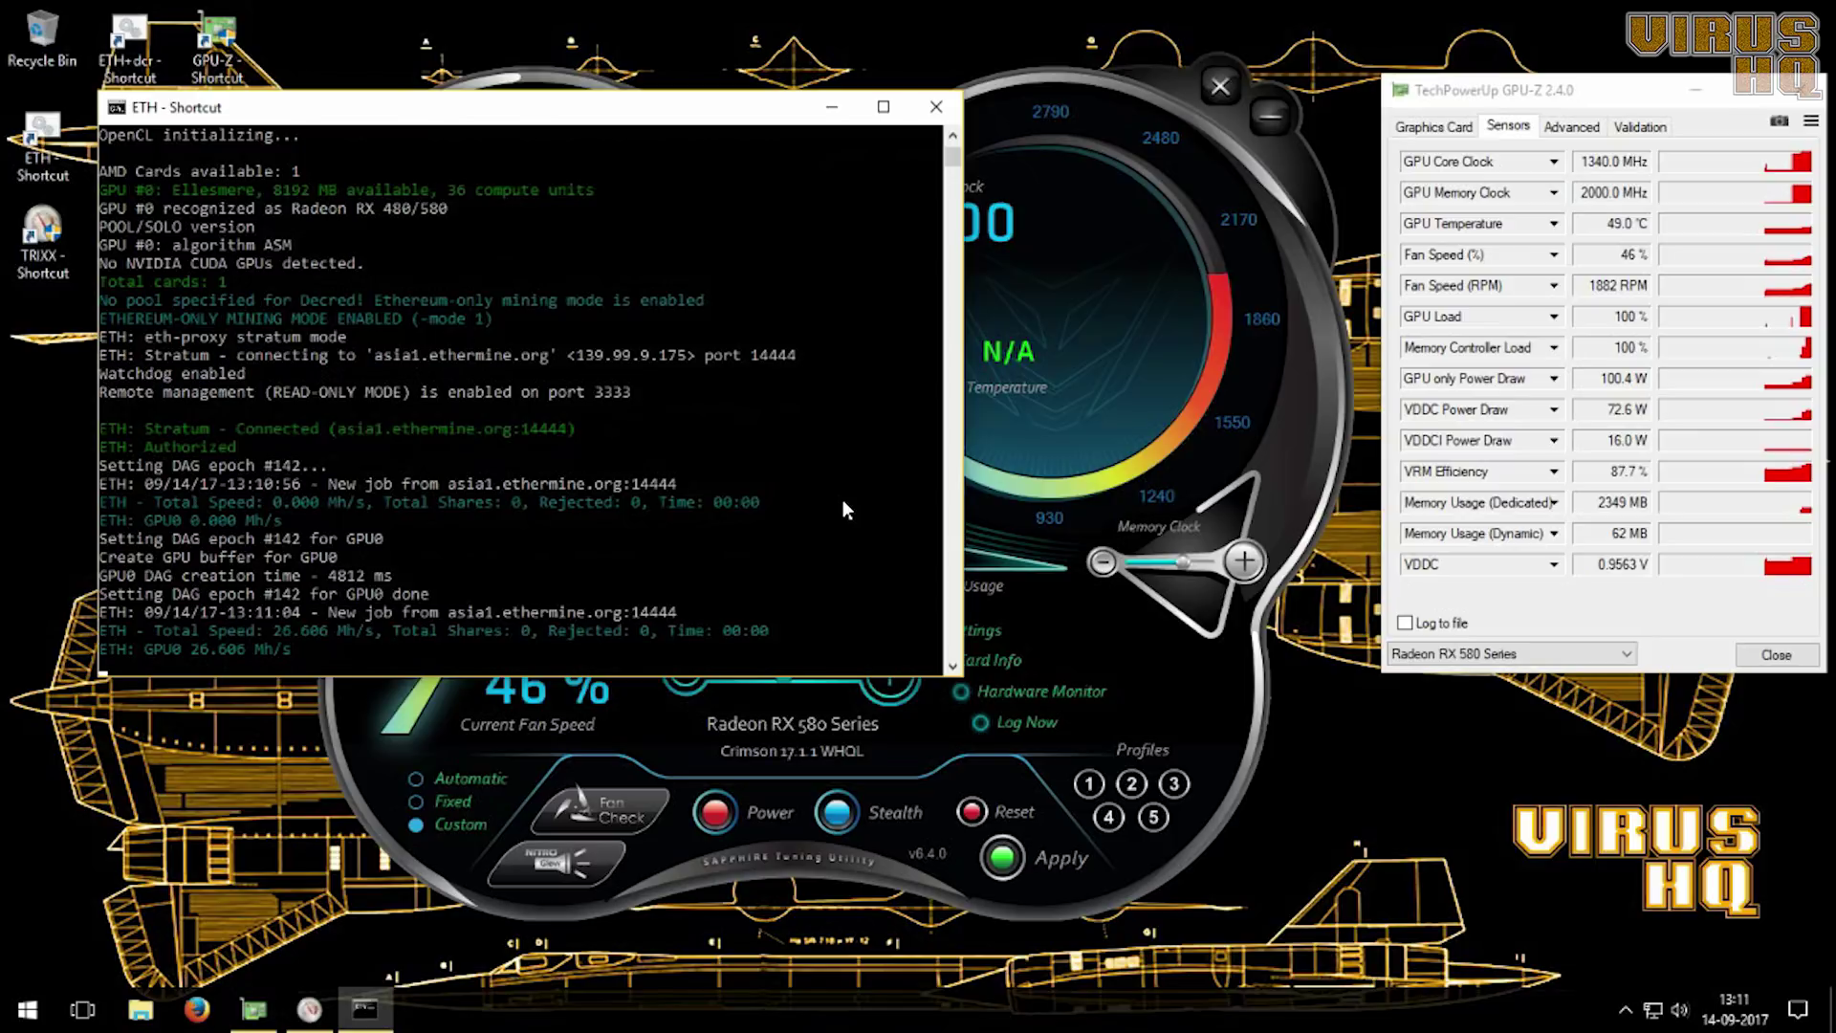
left_click_drag(378, 107, 398, 286)
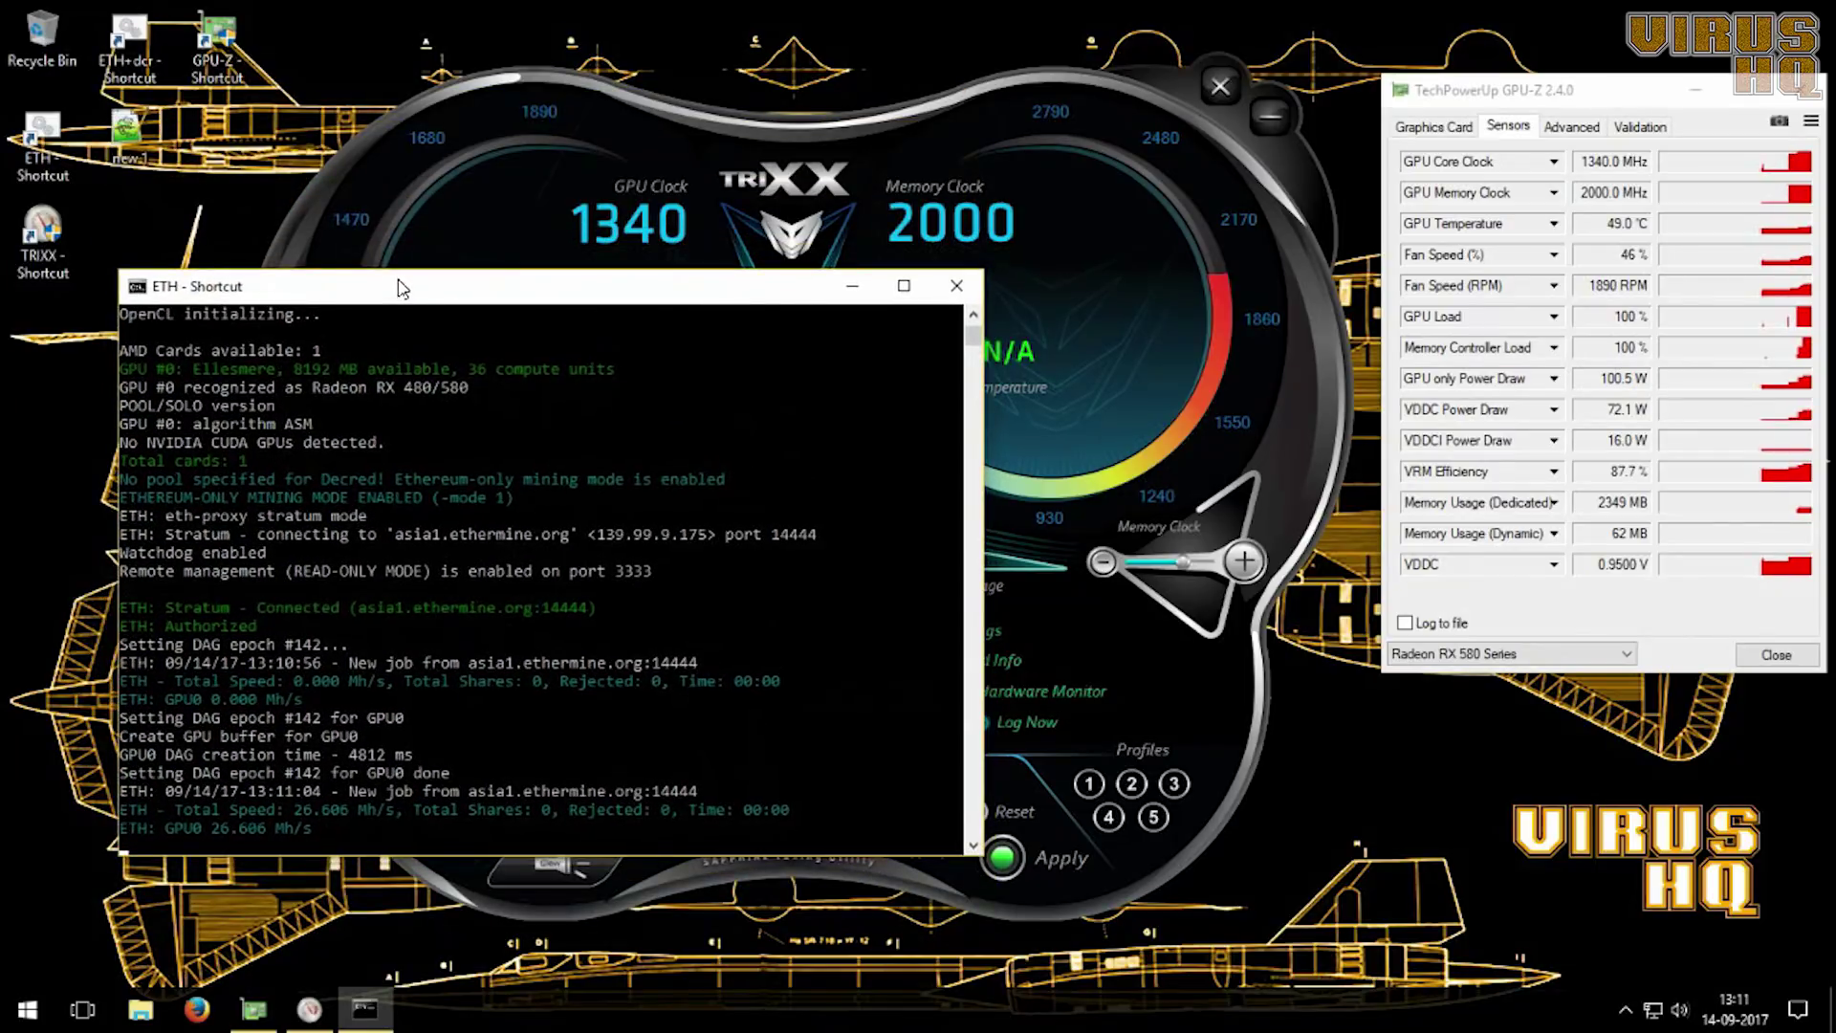
left_click(1570, 96)
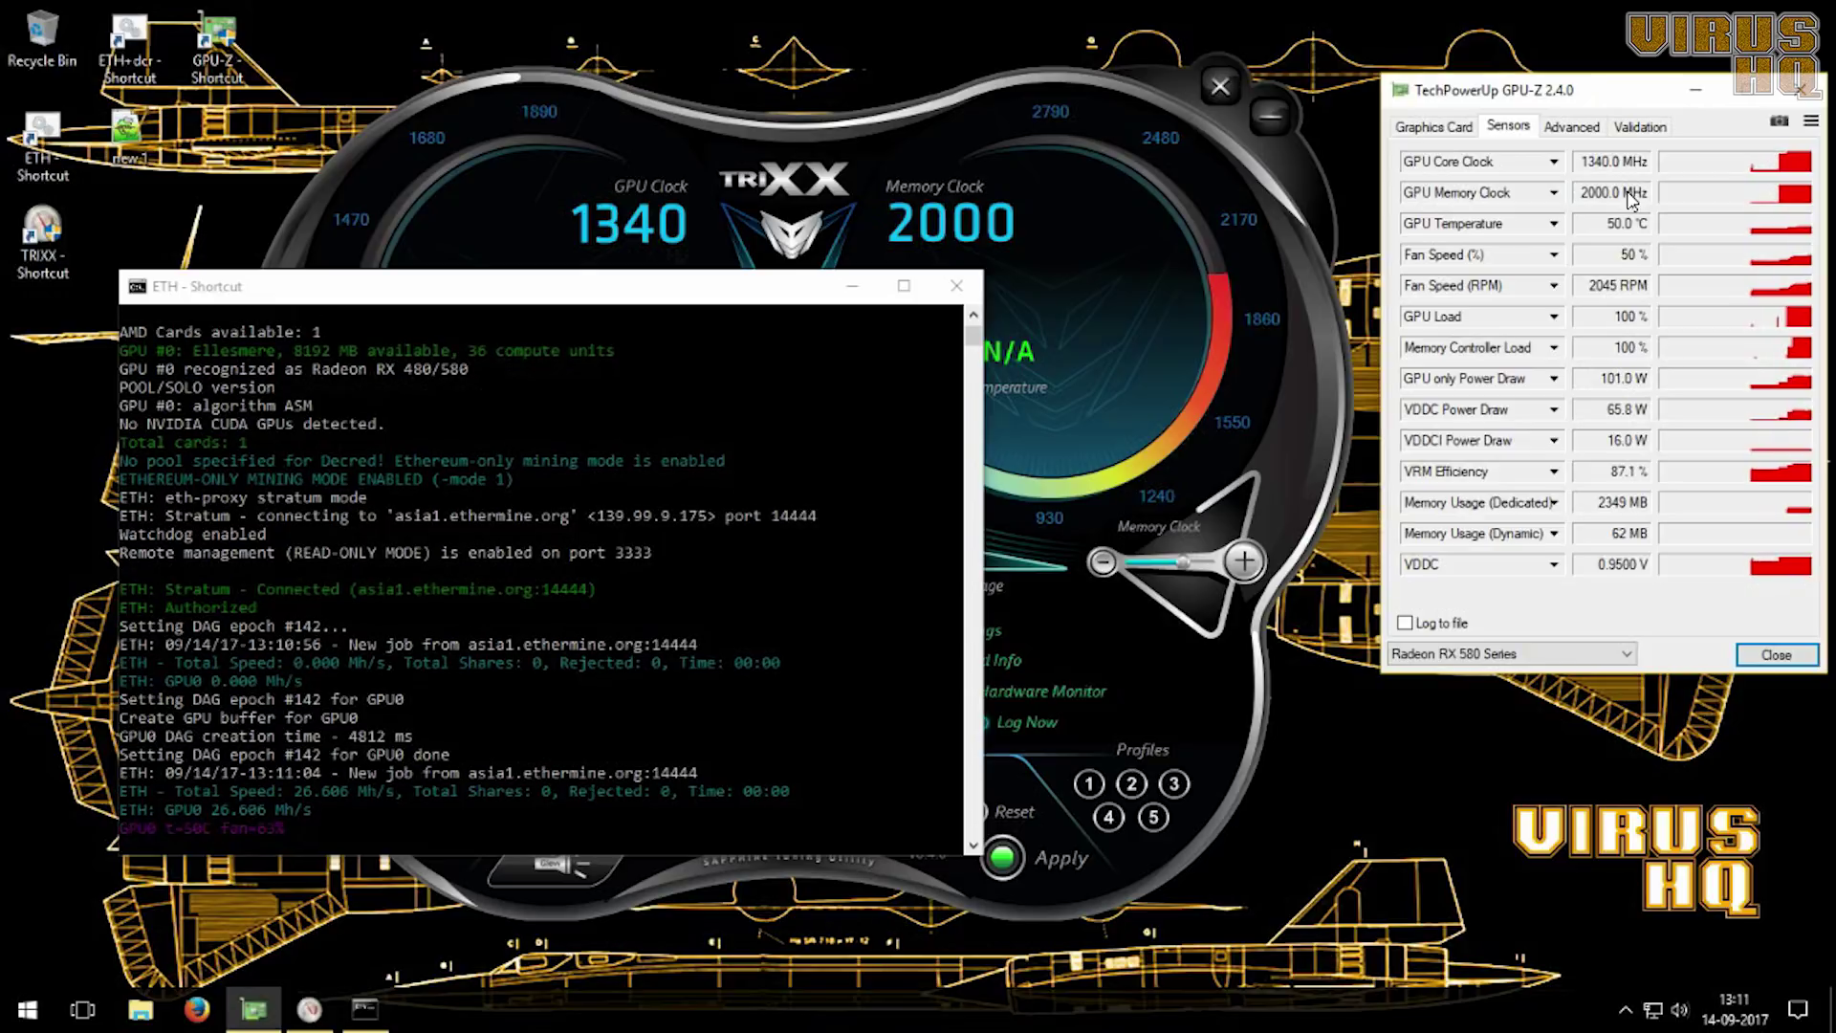
left_click(293, 792)
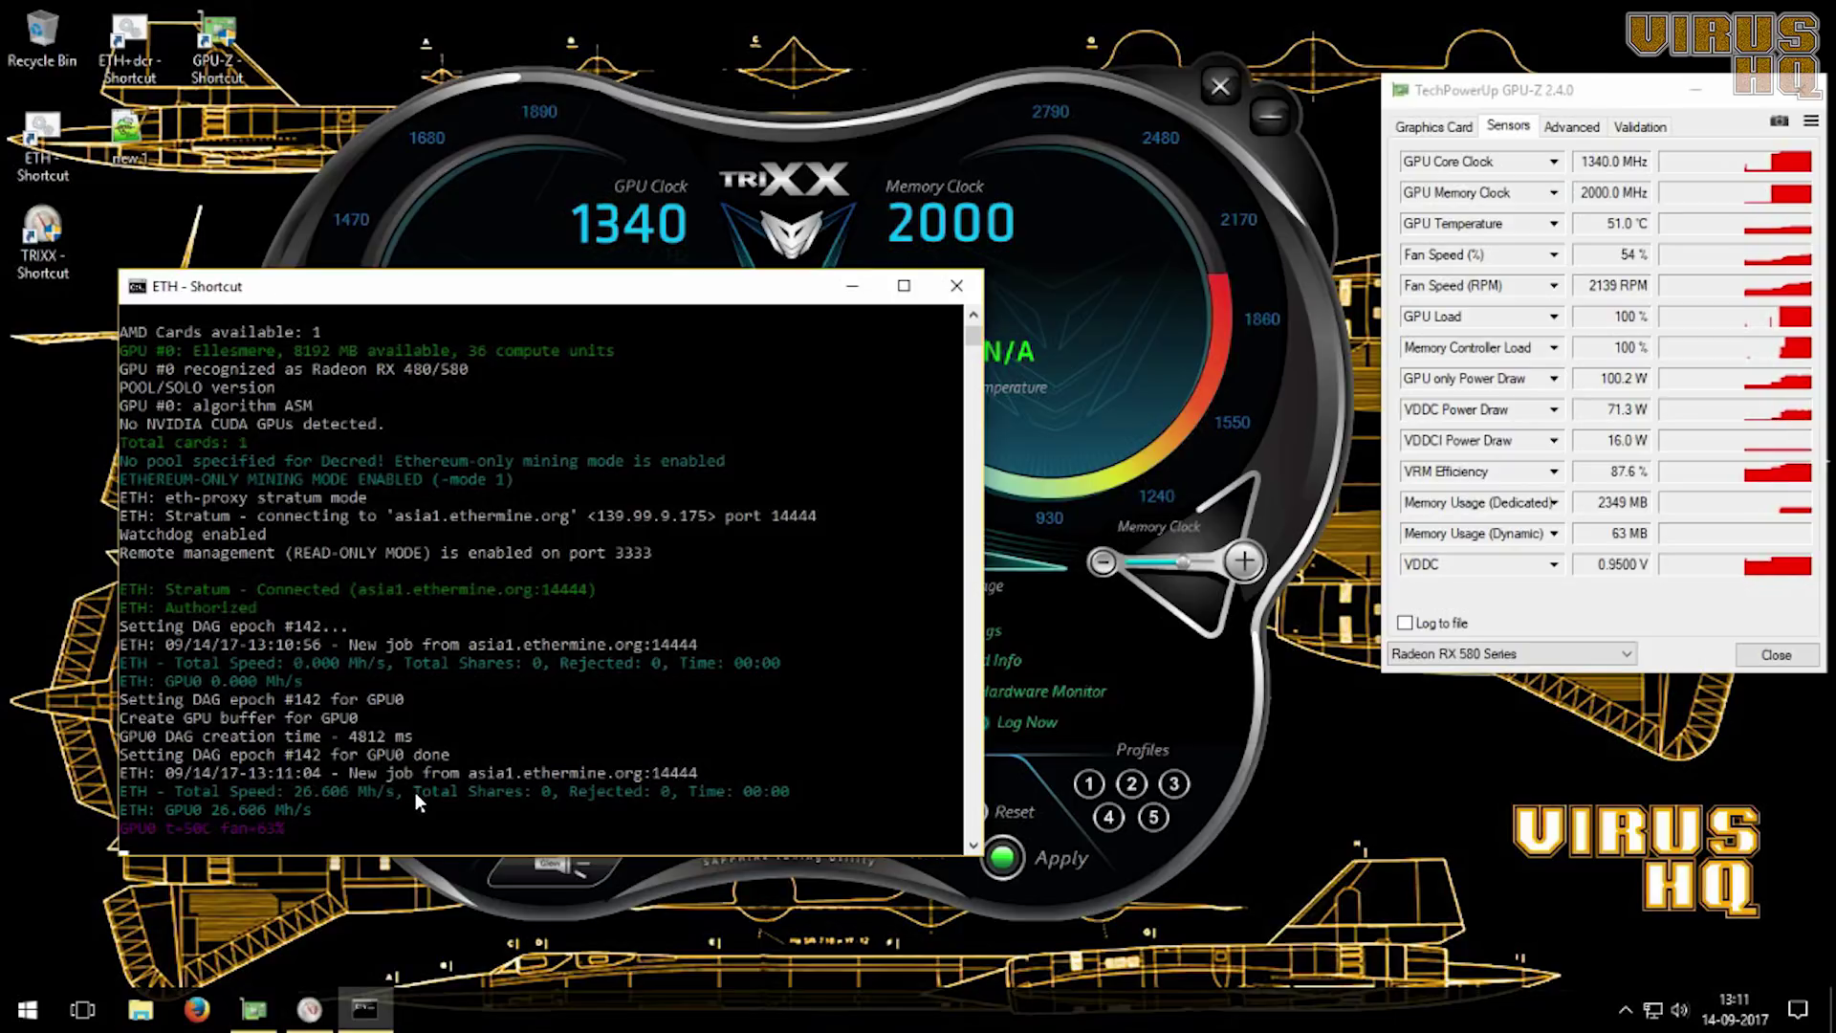
Step: Stop the miner and raise the memory clock to 2100 MHz
key("ctrl+c")
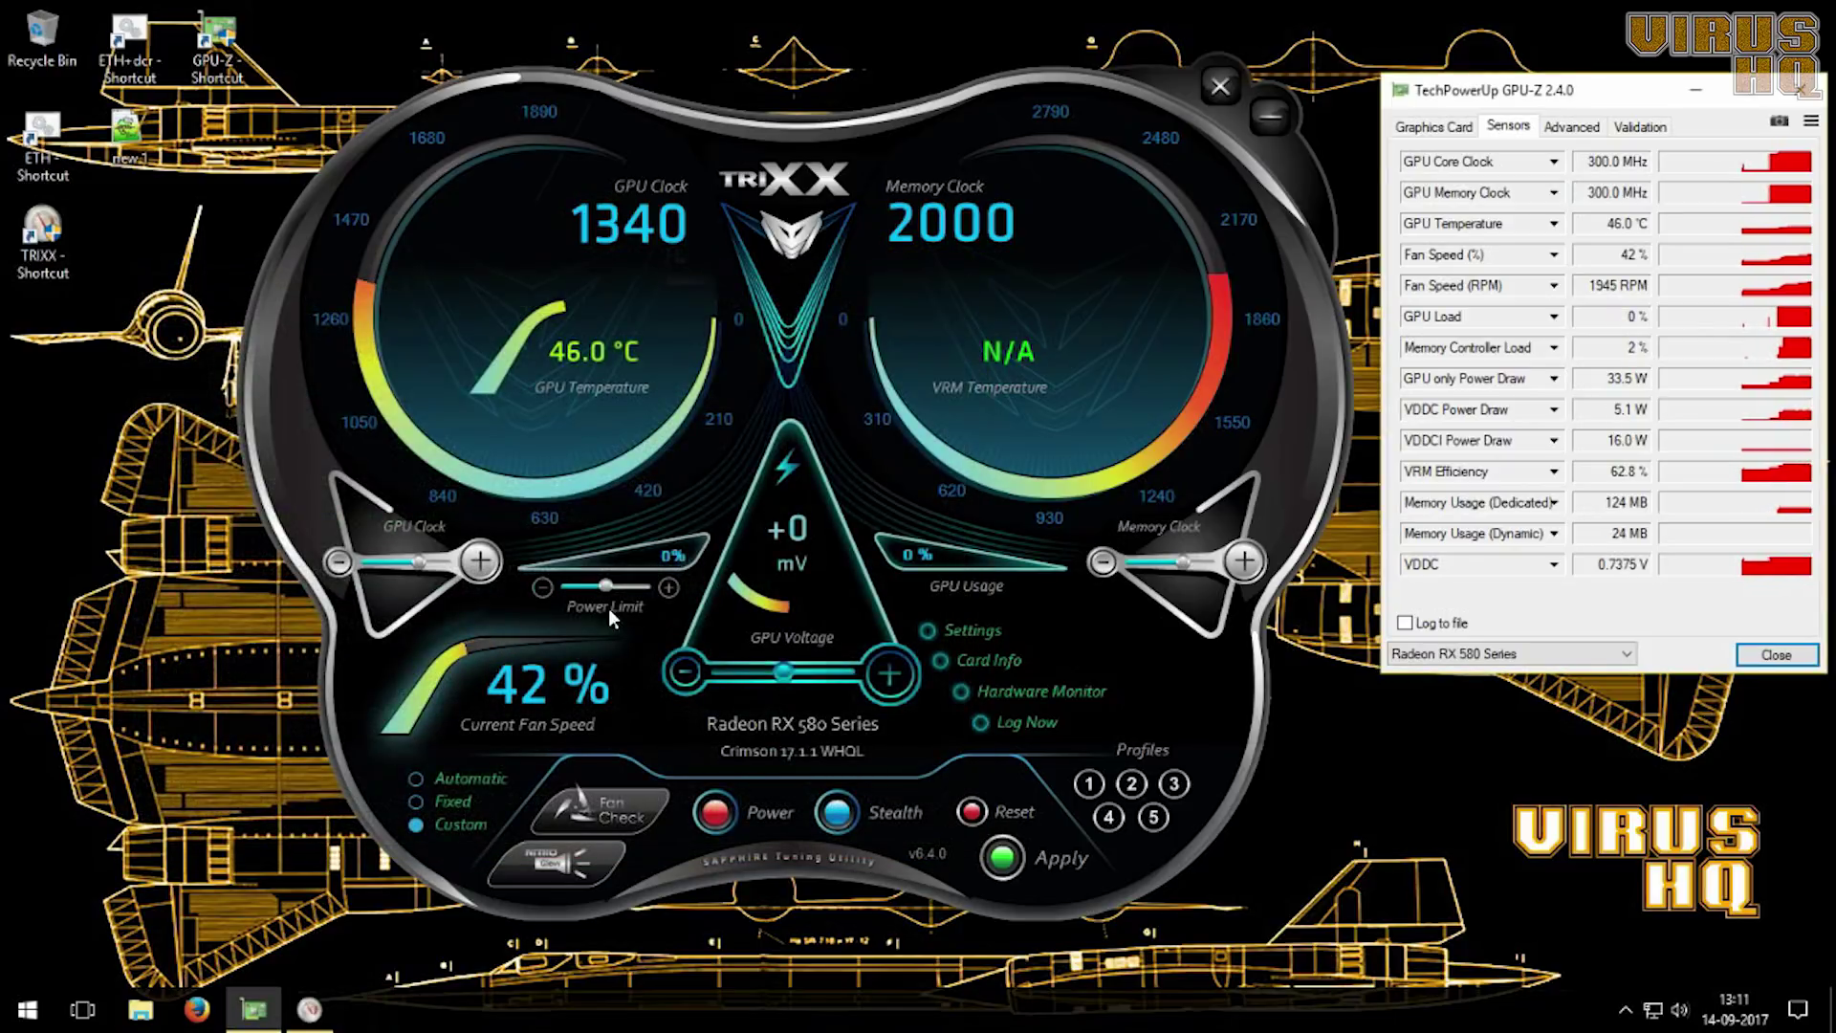
left_click(1244, 565)
left_click(1244, 565)
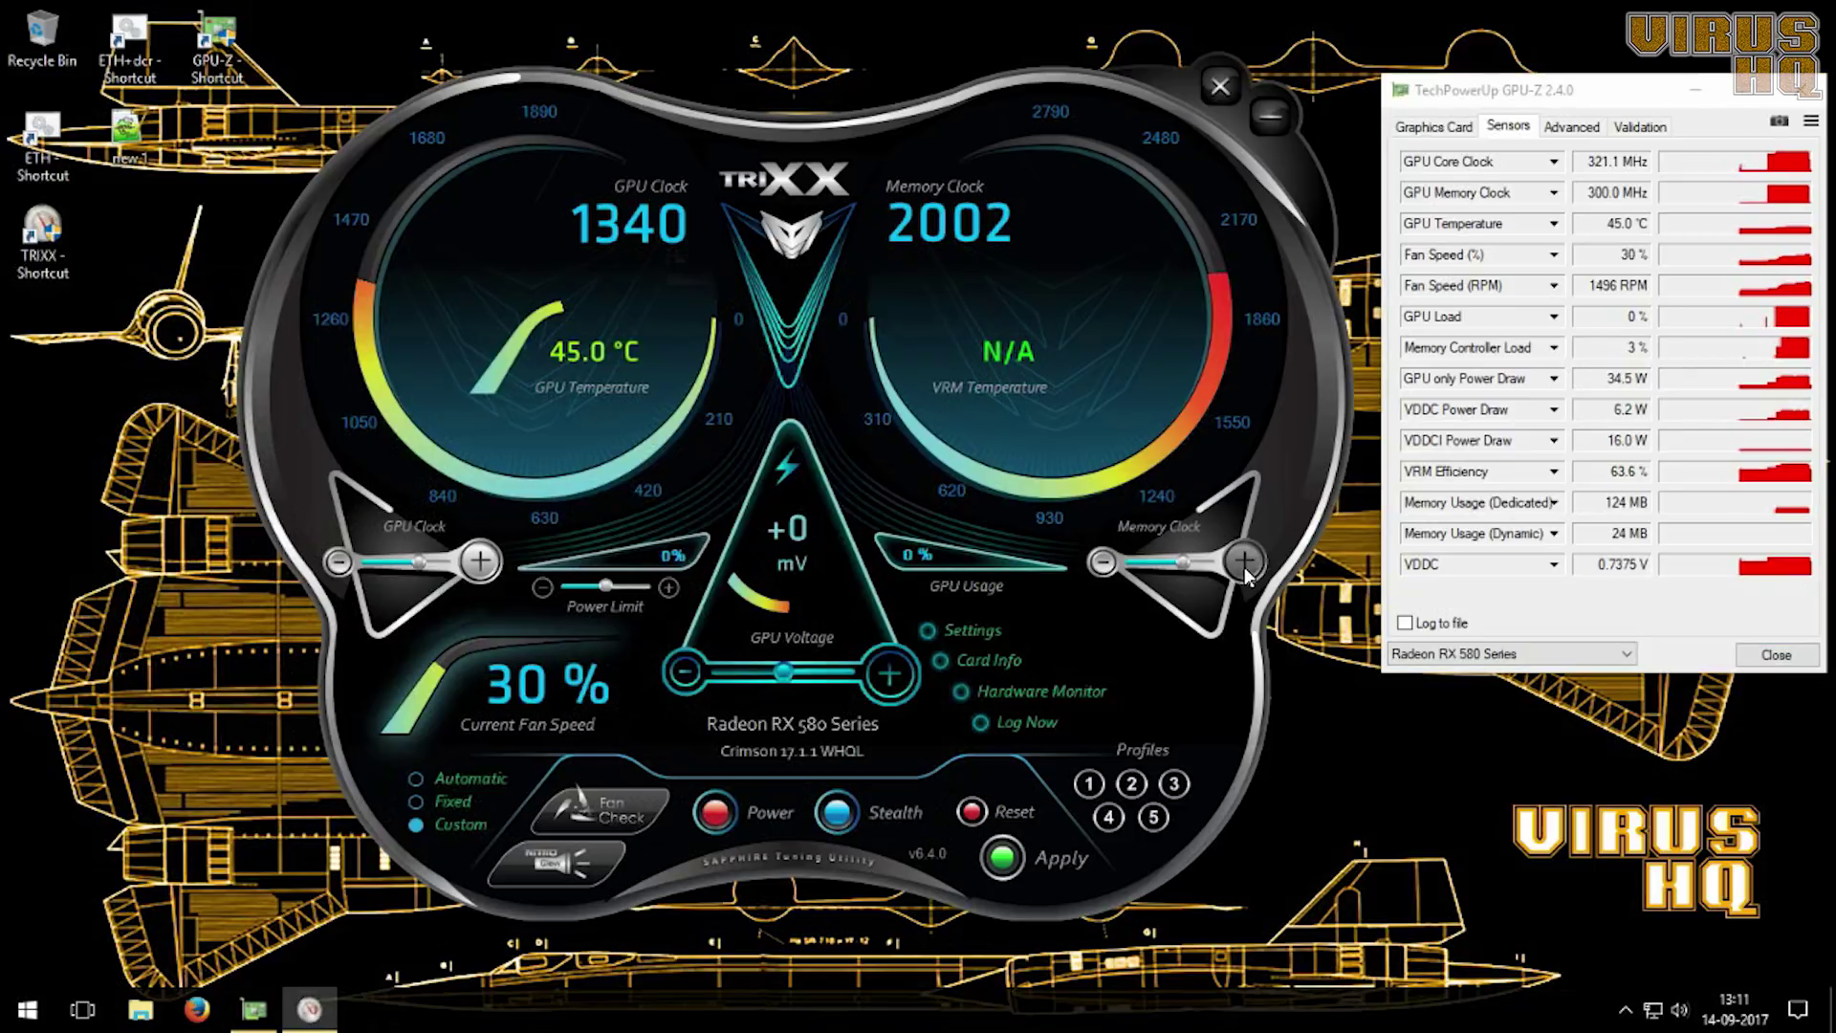
left_click(1245, 565)
left_click(1100, 565)
left_click(1099, 564)
left_click(1100, 564)
left_click(1209, 564)
left_click(1208, 565)
left_click(1208, 565)
left_click(1208, 564)
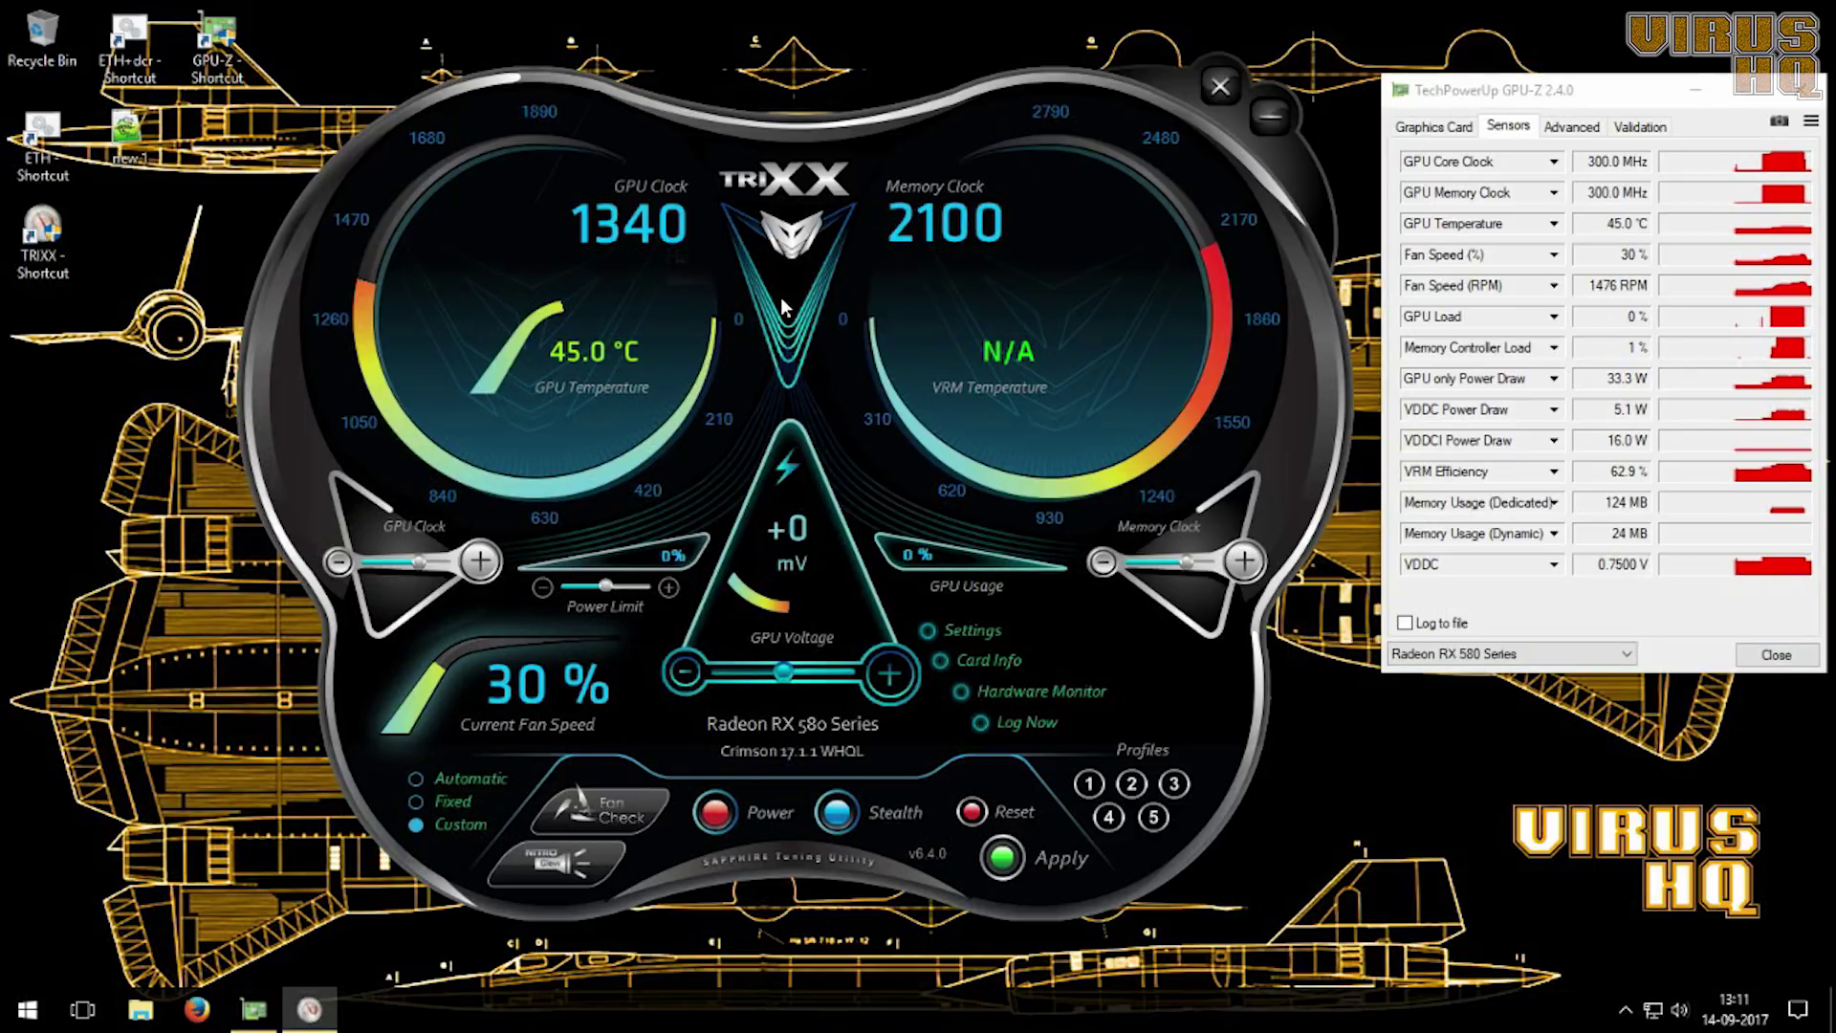
Step: Lower the GPU clock to 1200 MHz and apply the new clocks
left_click(364, 560)
left_click(364, 561)
left_click(364, 560)
left_click(365, 560)
left_click(364, 560)
left_click(364, 560)
left_click(364, 560)
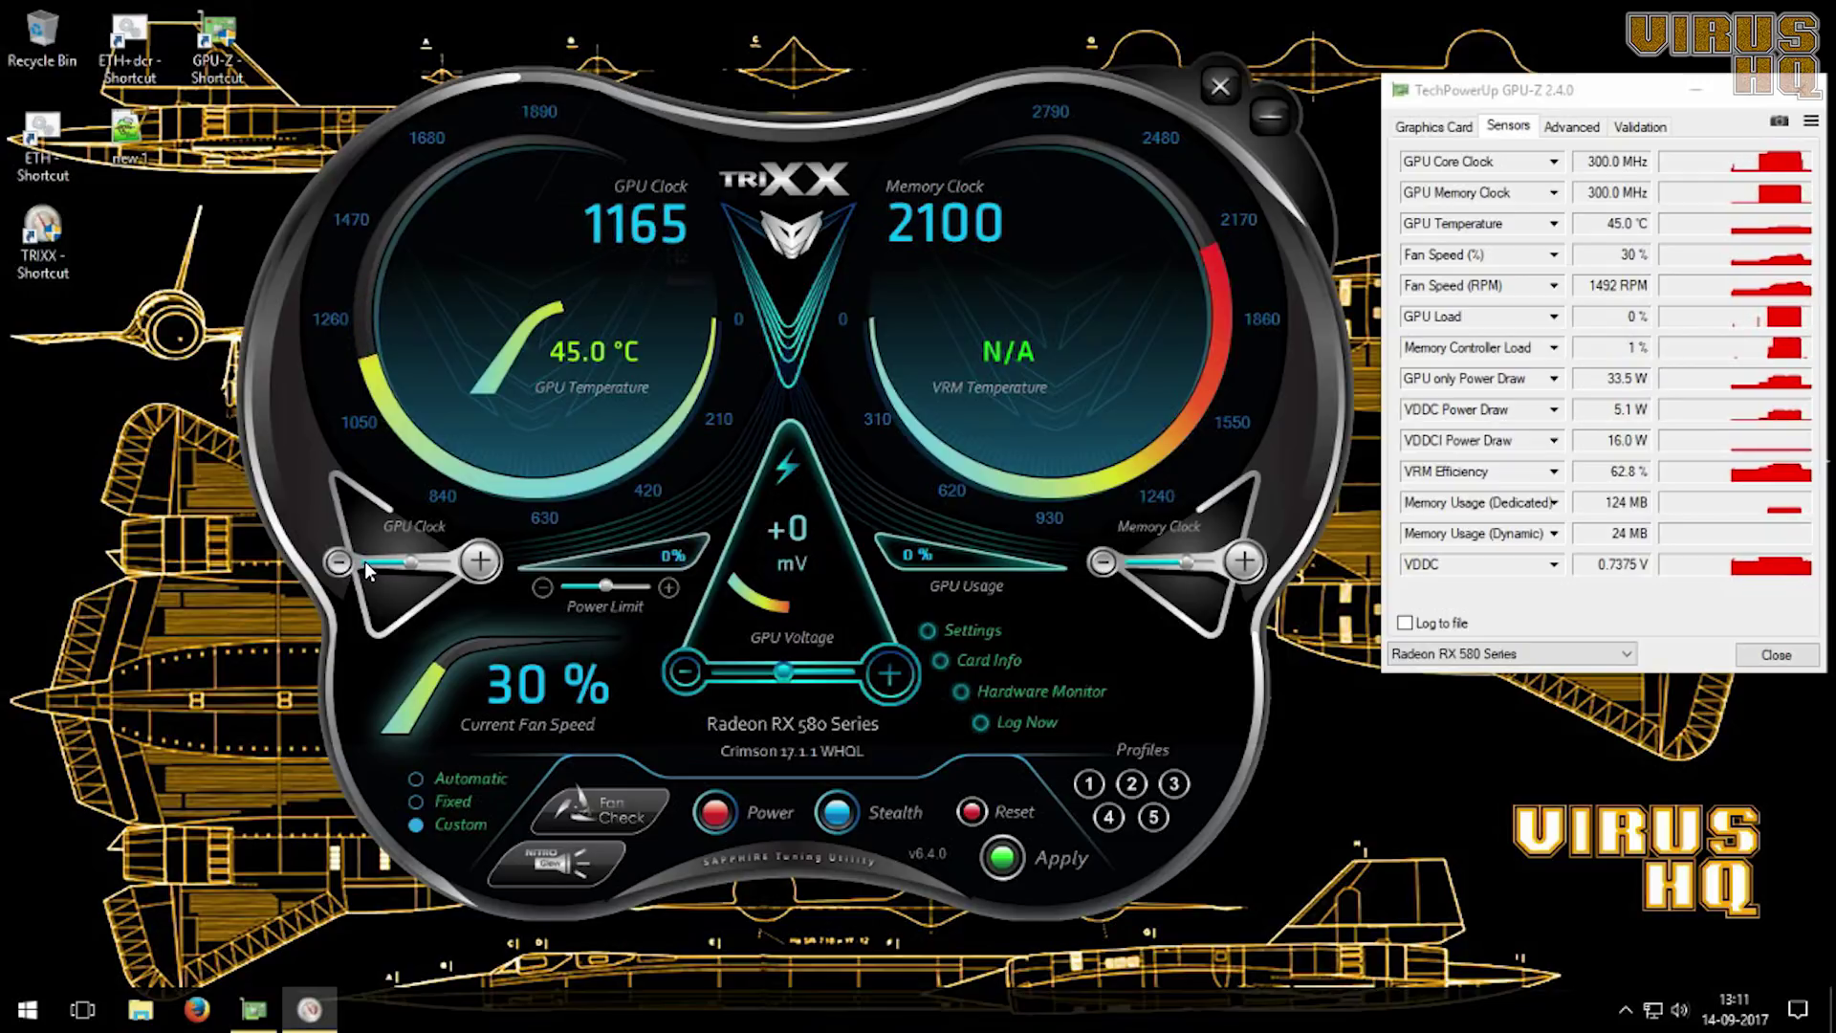
left_click(446, 564)
left_click(483, 564)
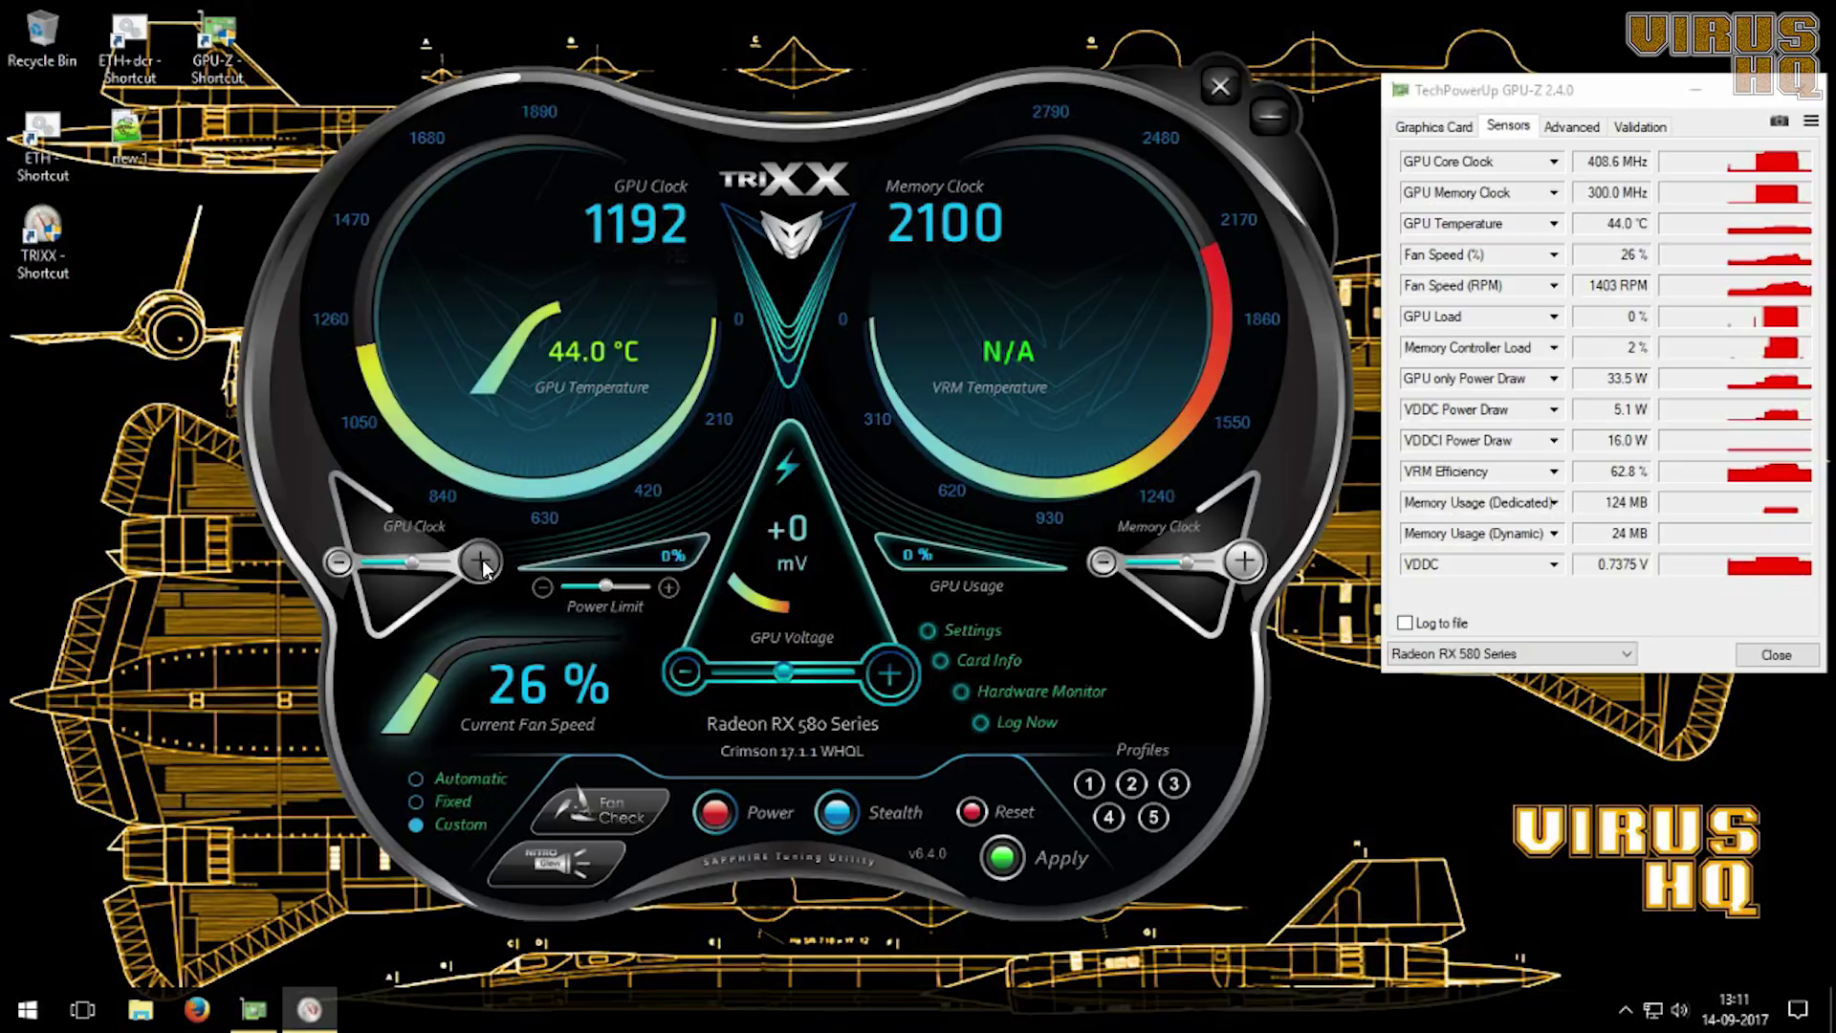
left_click(483, 565)
left_click(483, 564)
left_click(483, 564)
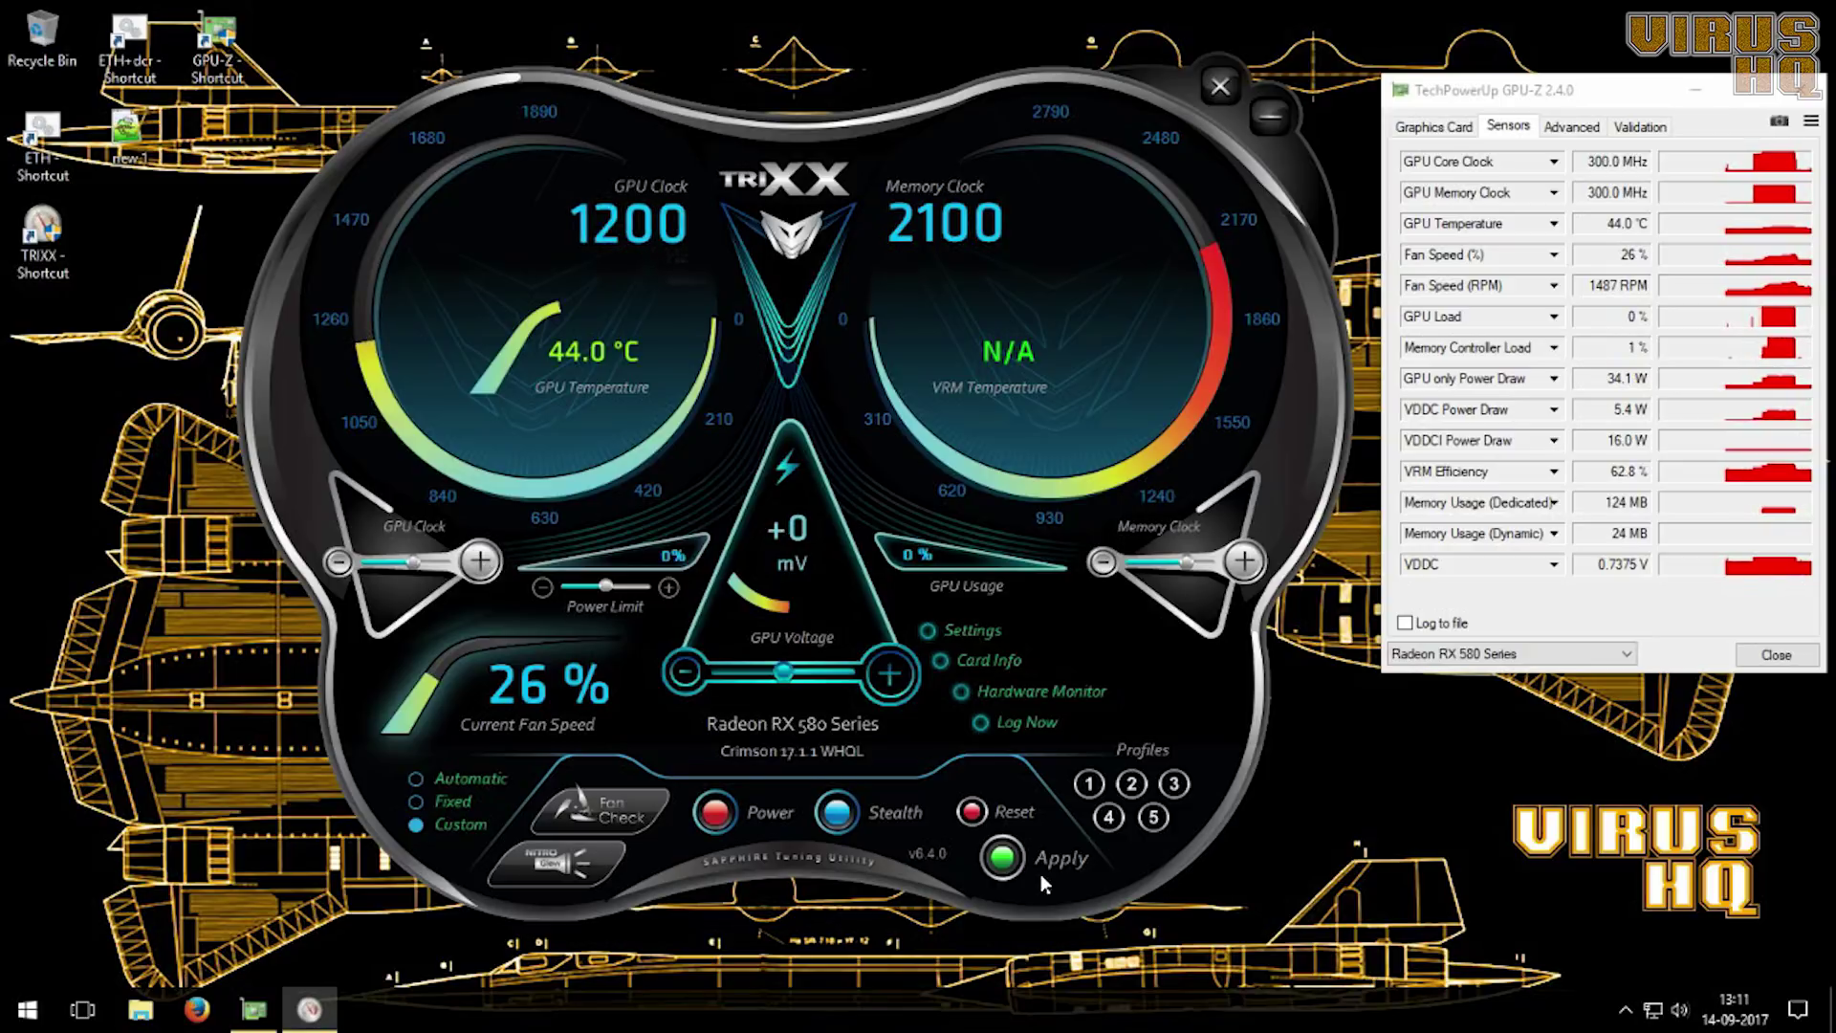
left_click(1025, 857)
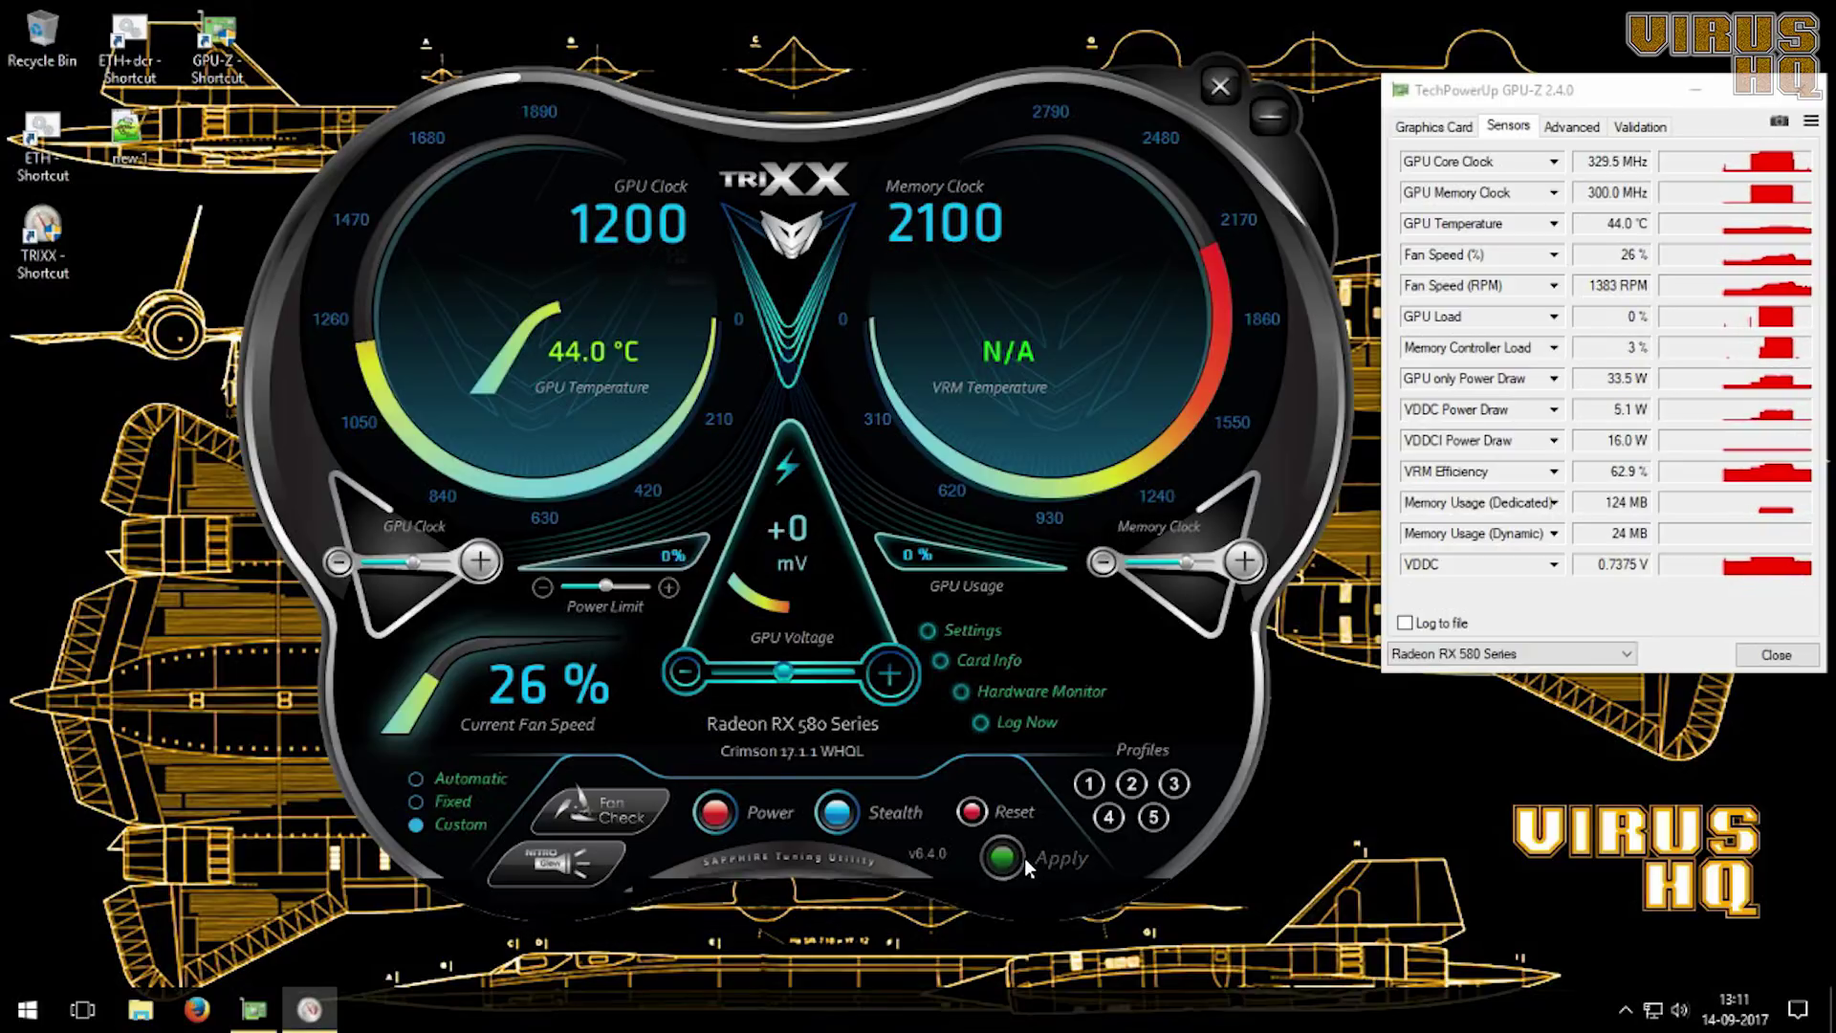
Step: Relaunch the ETH miner below the clock readouts and watch it reach 26.906 Mh/s at 1200/2100 MHz
double_click(46, 142)
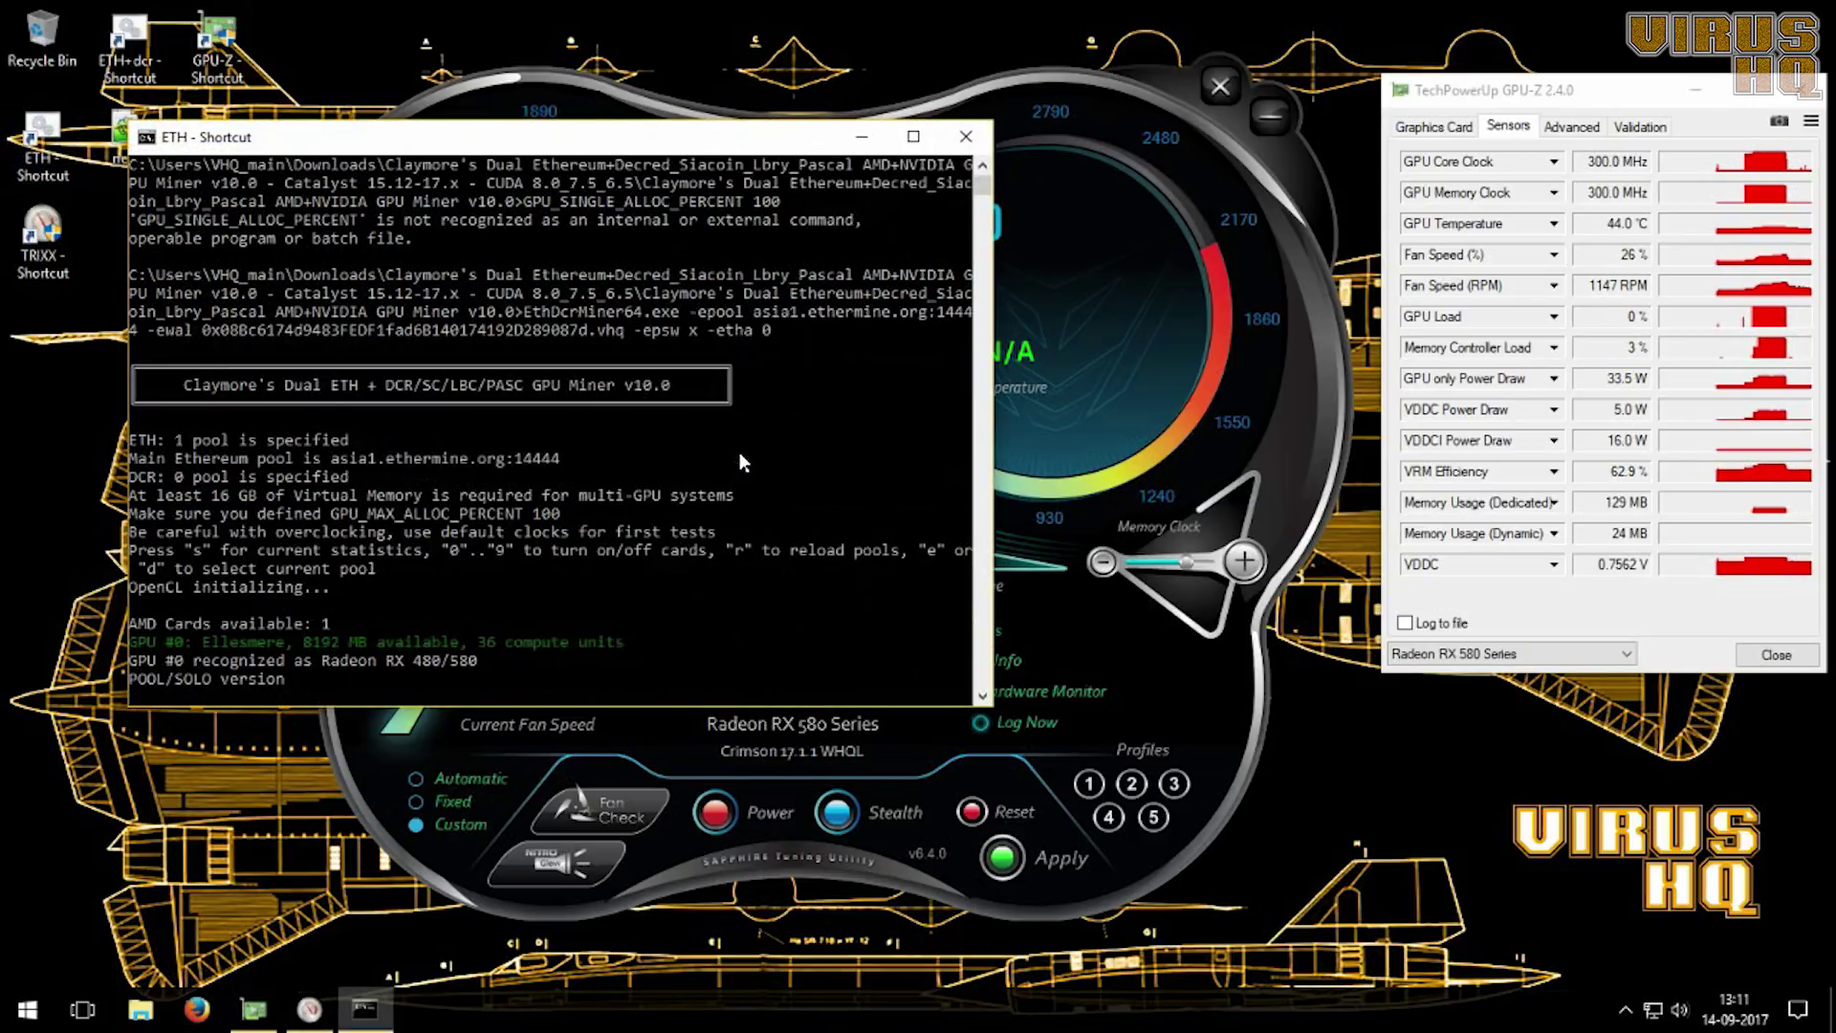
left_click_drag(559, 138, 553, 273)
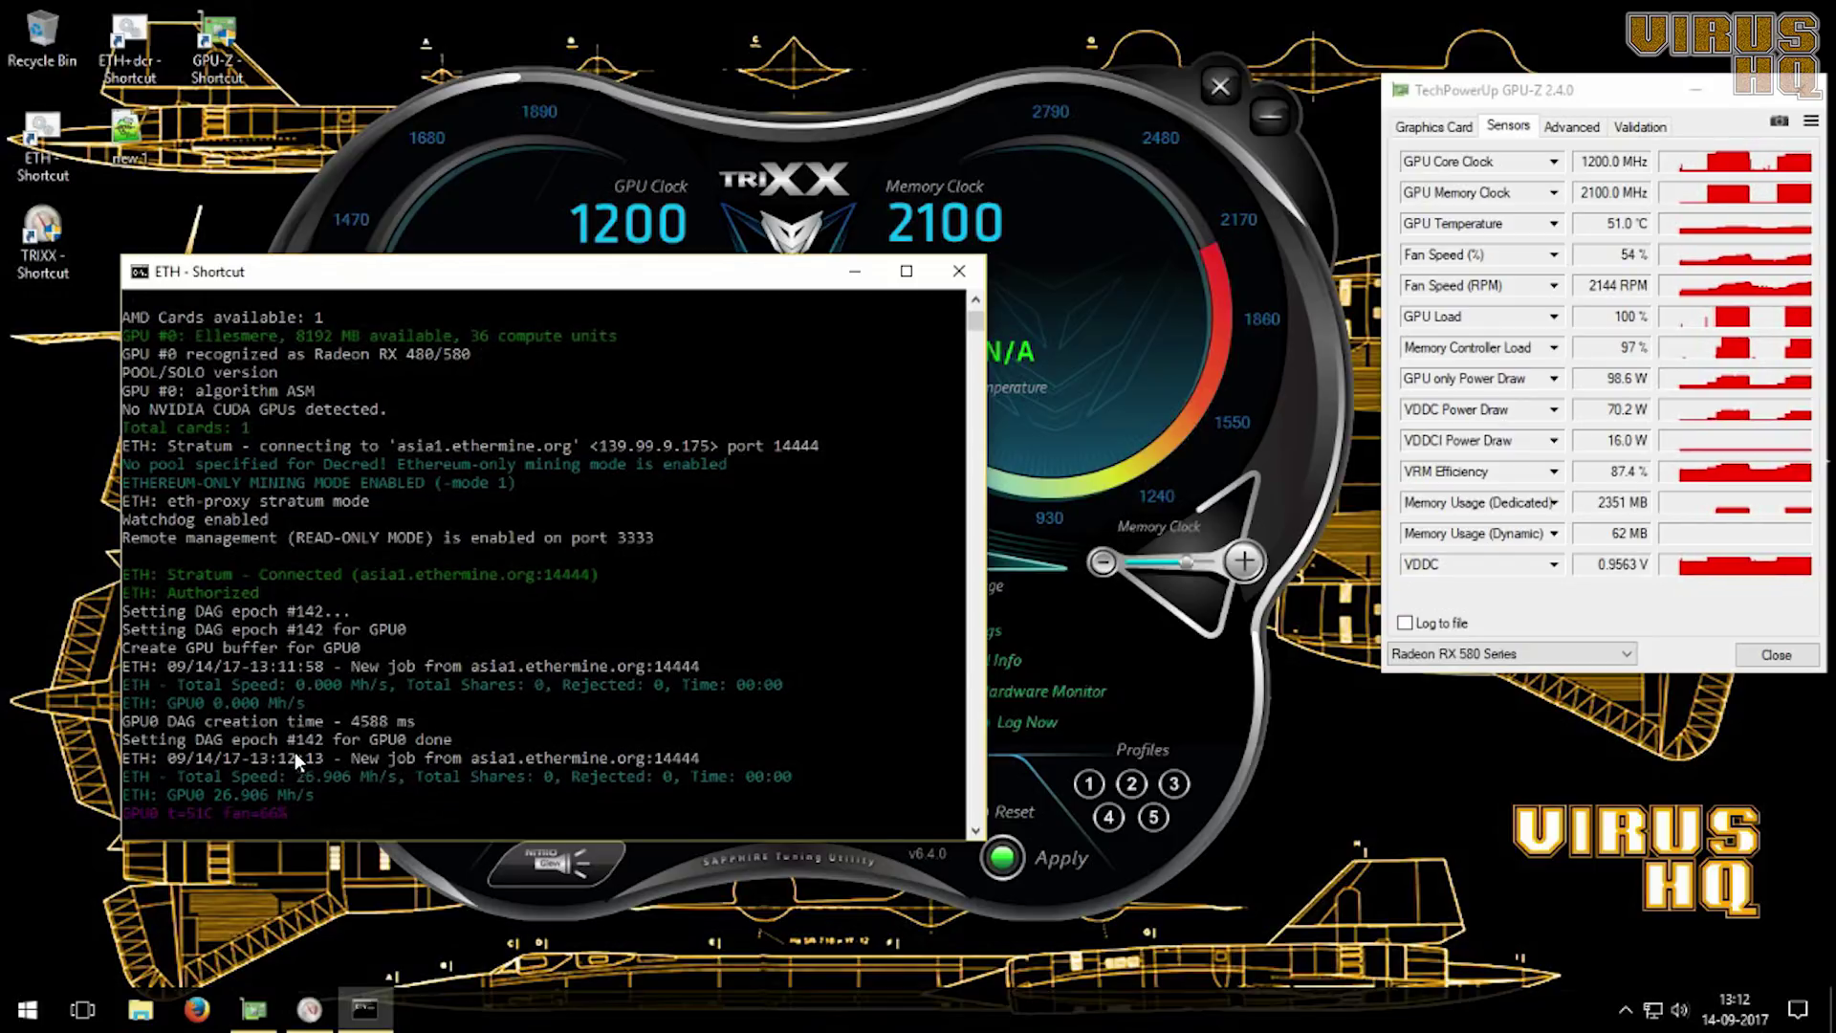
left_click(436, 755)
Step: Stop the Claymore miner and confirm terminating its batch job
key("Escape")
key("ctrl+c")
key("y")
key("Return")
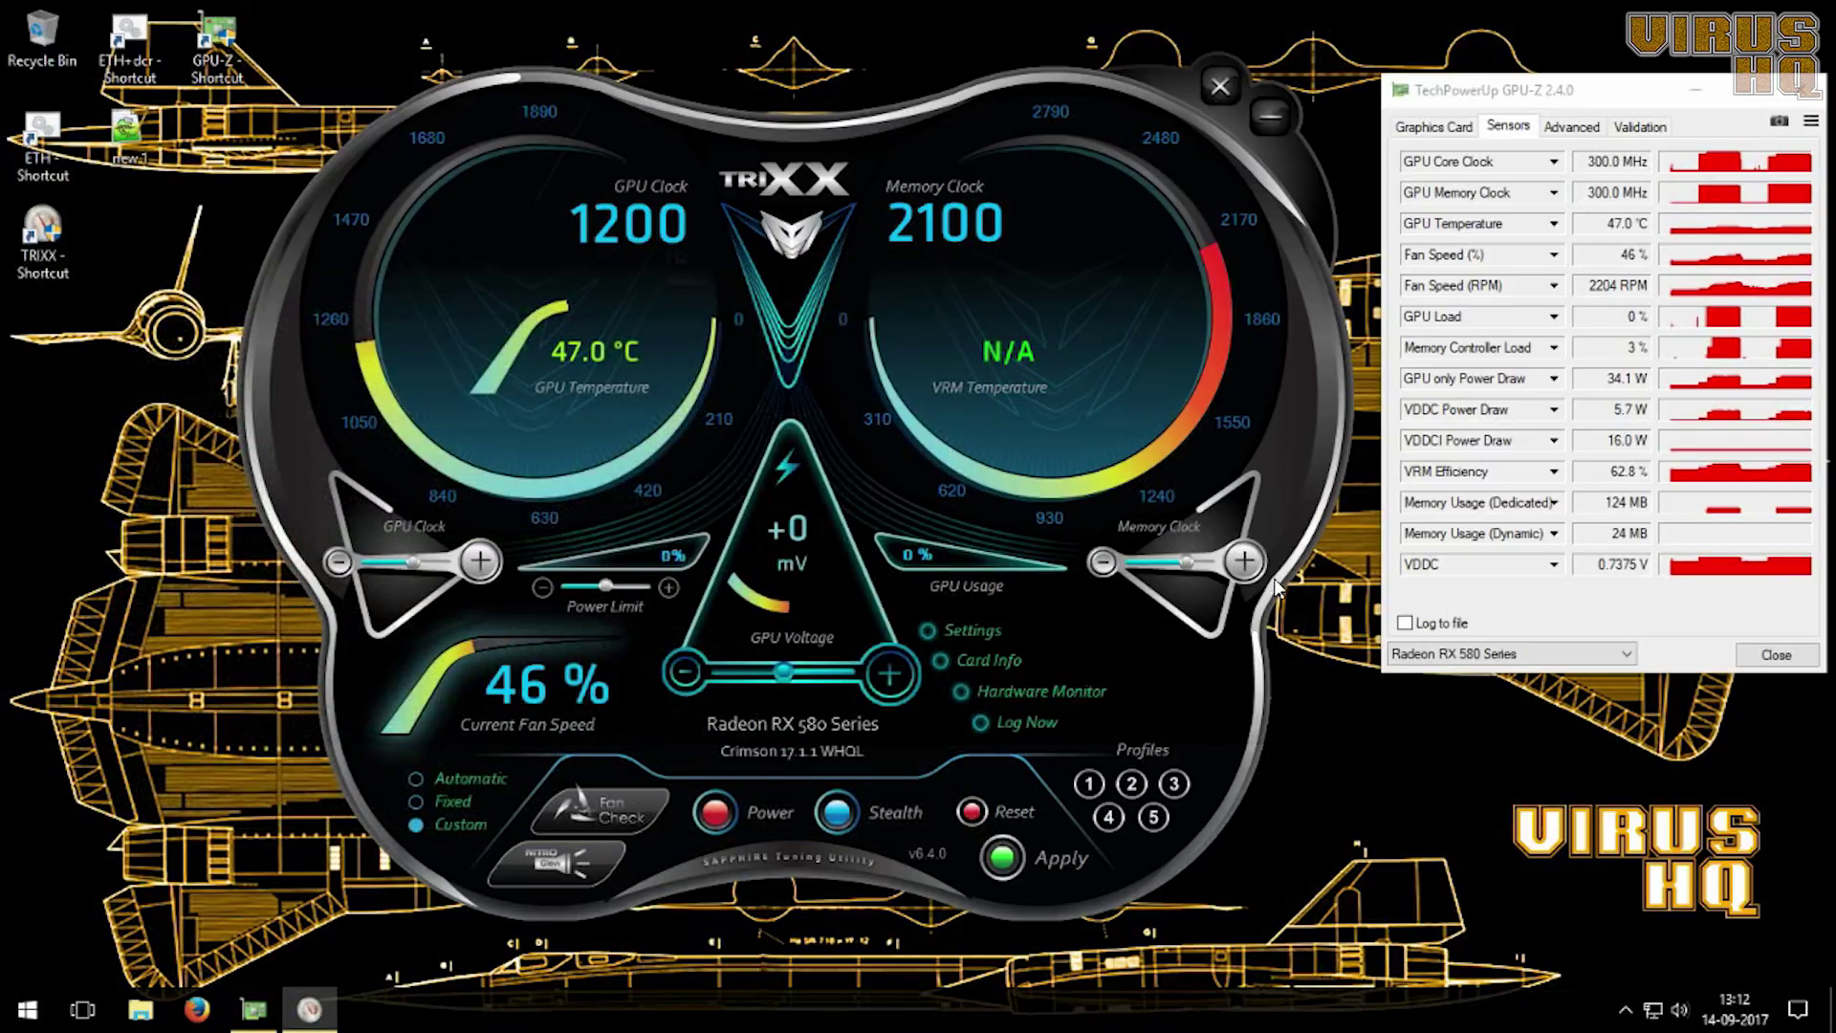
Step: Raise the memory clock to 2250 MHz, apply it, and relaunch the Ethereum miner
left_click_drag(1186, 563, 1224, 571)
left_click(1013, 859)
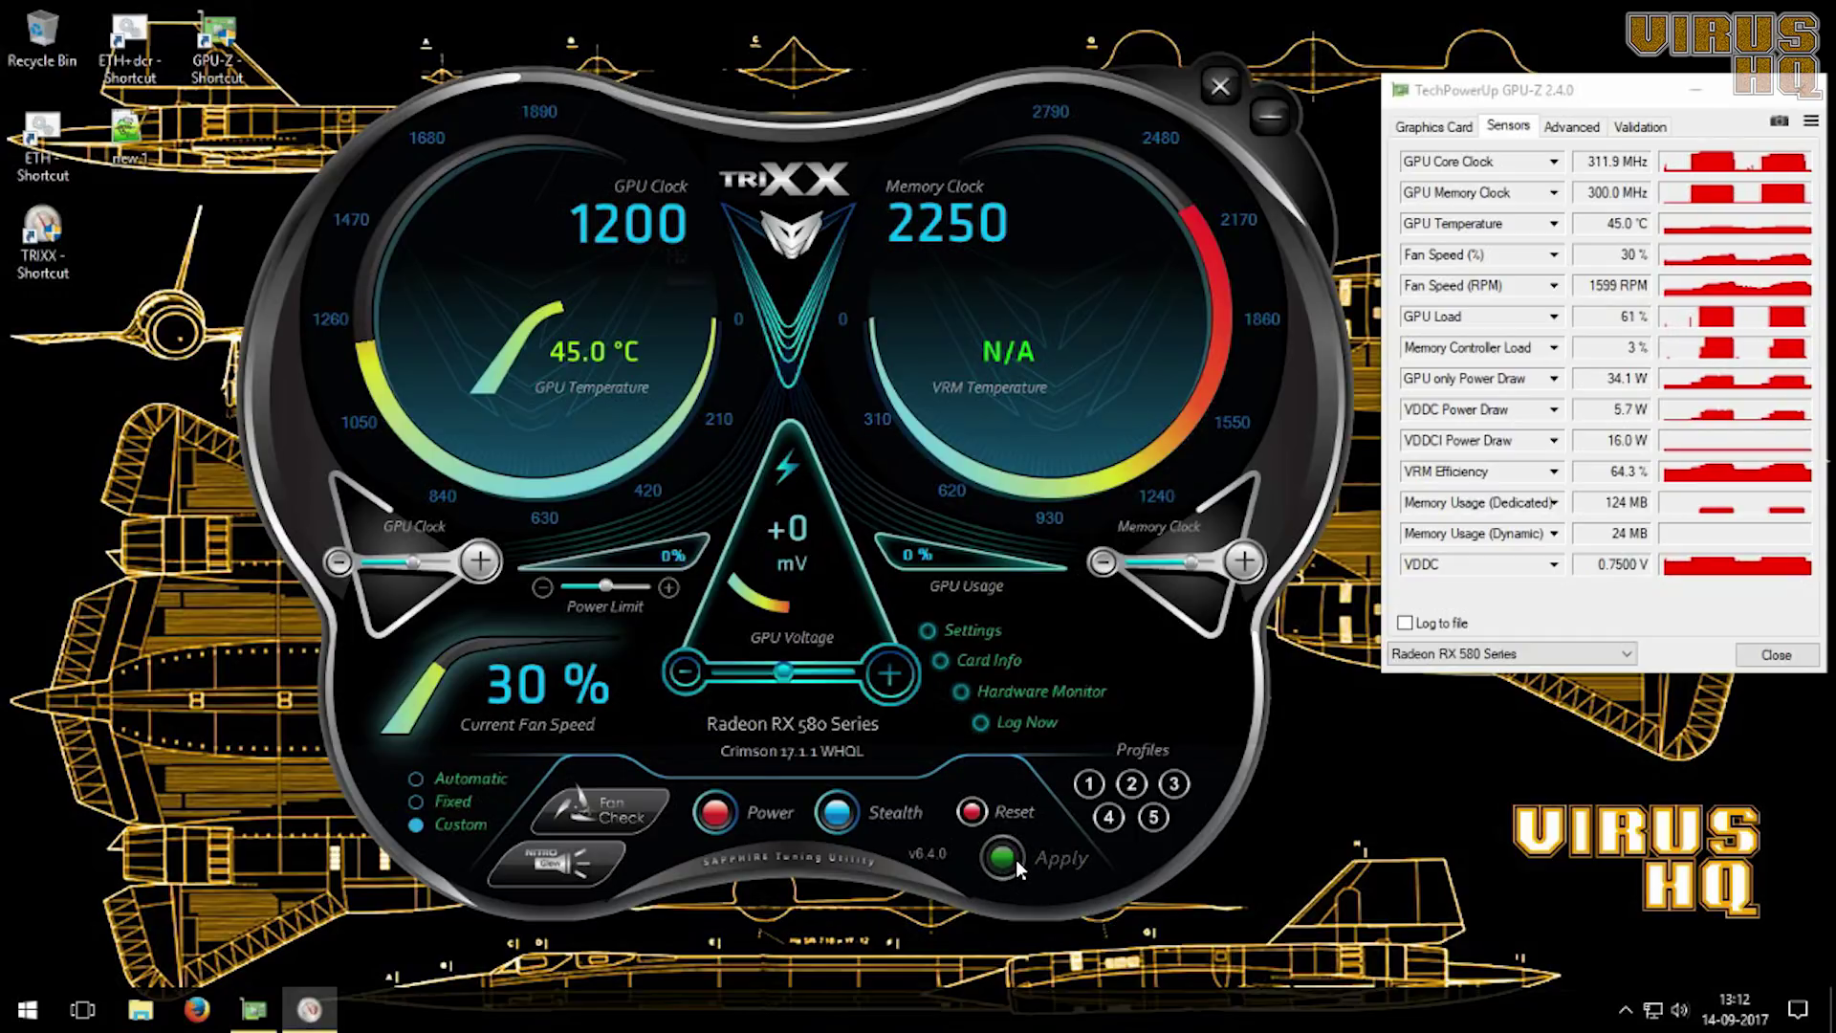
double_click(43, 153)
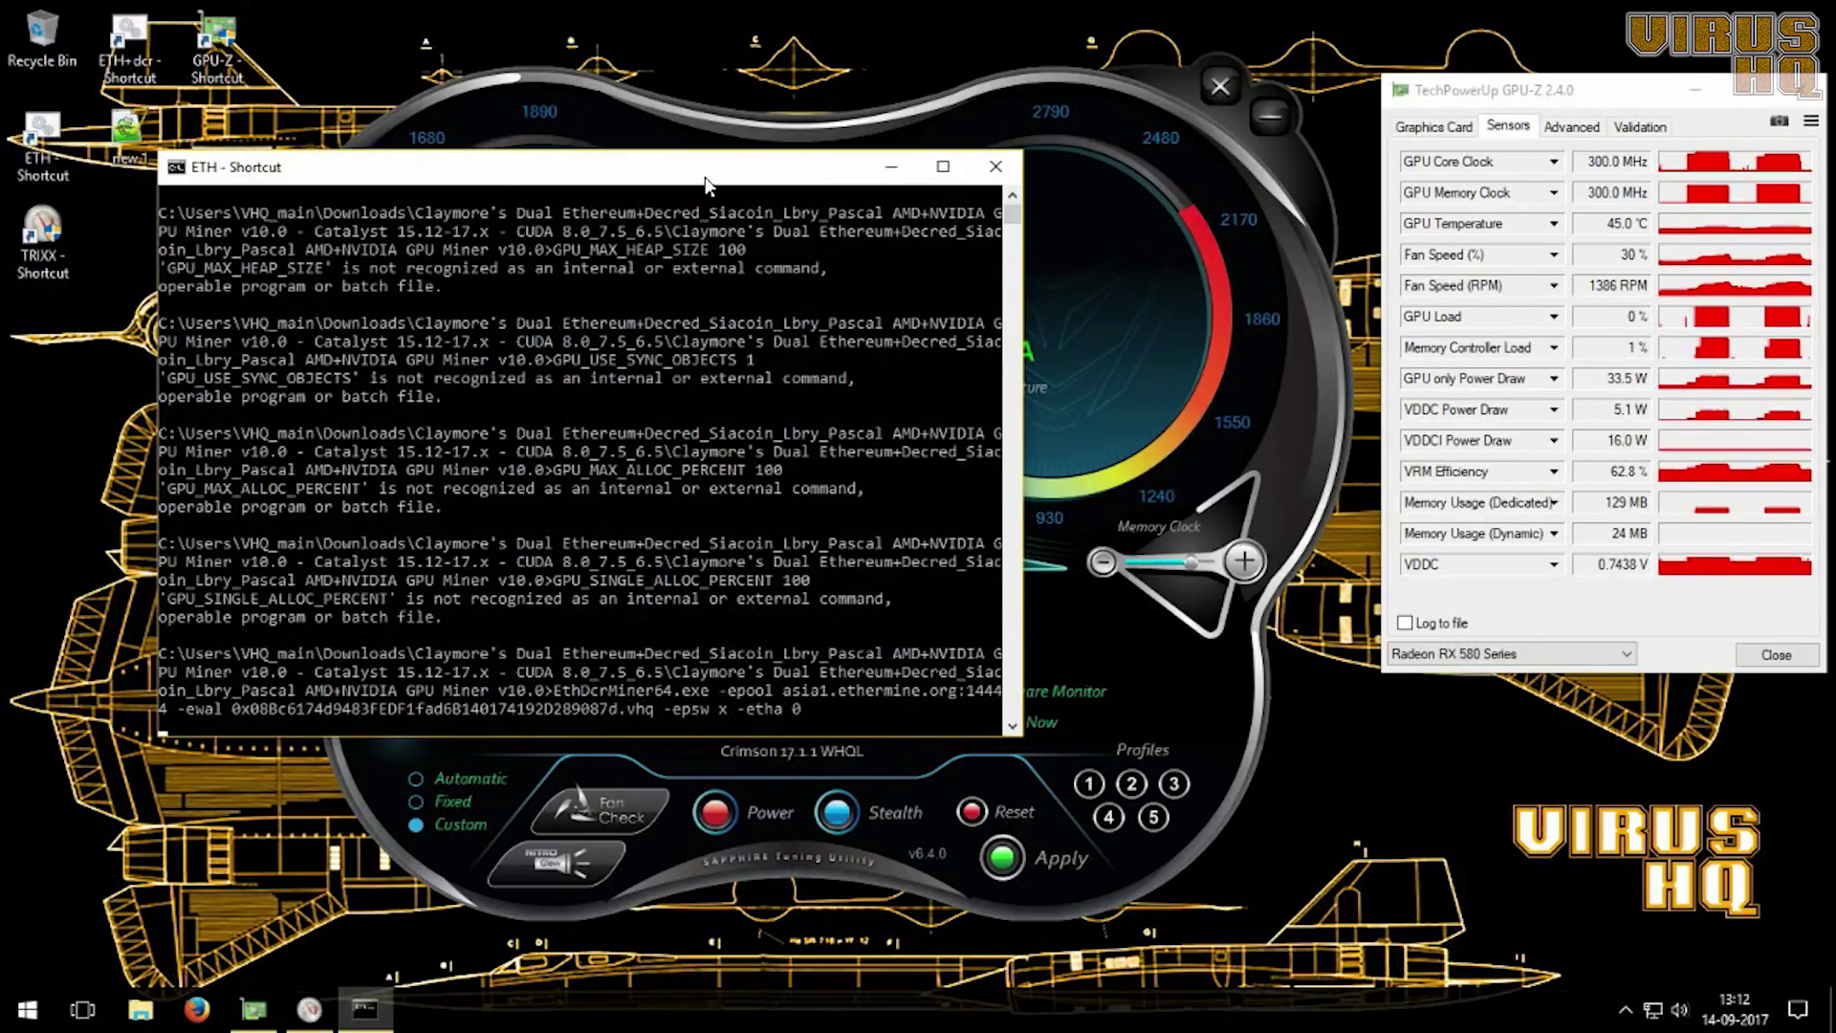
Step: Move the miner console lower, then stop mining after it reaches 27.910 Mh/s at 1200/2250 MHz
left_click_drag(705, 170, 686, 300)
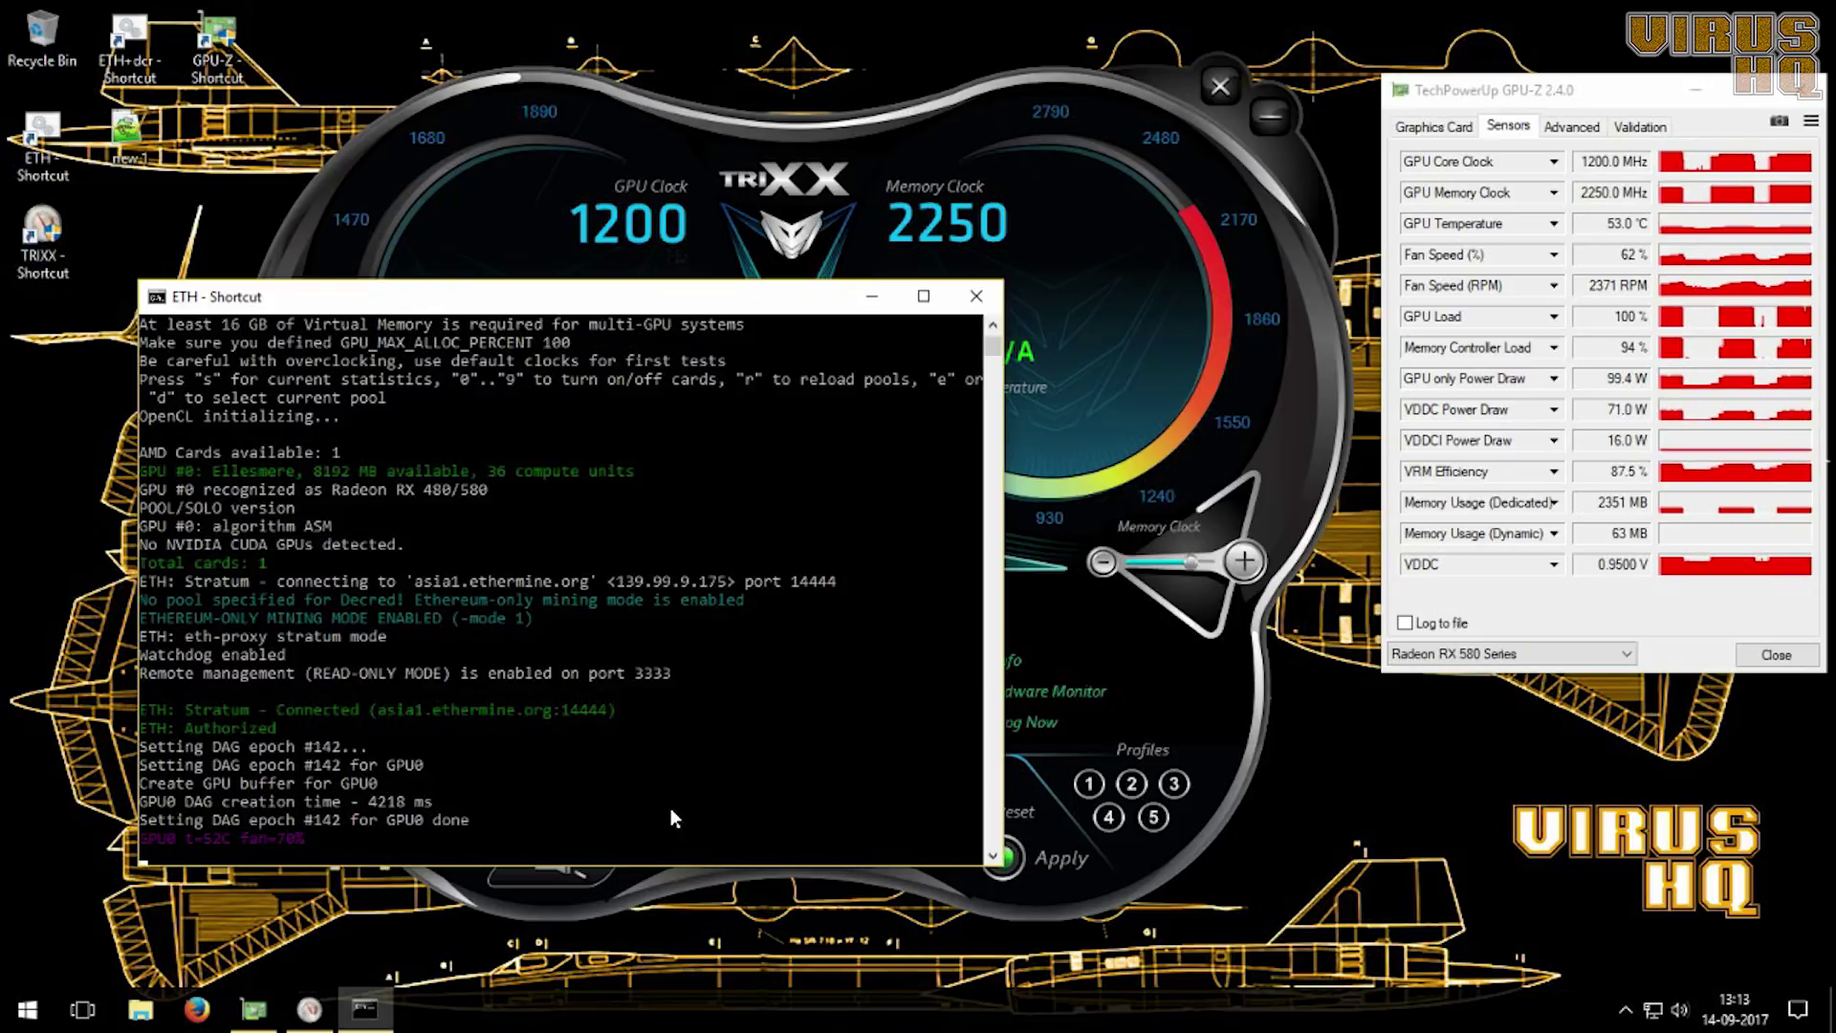
left_click(670, 809)
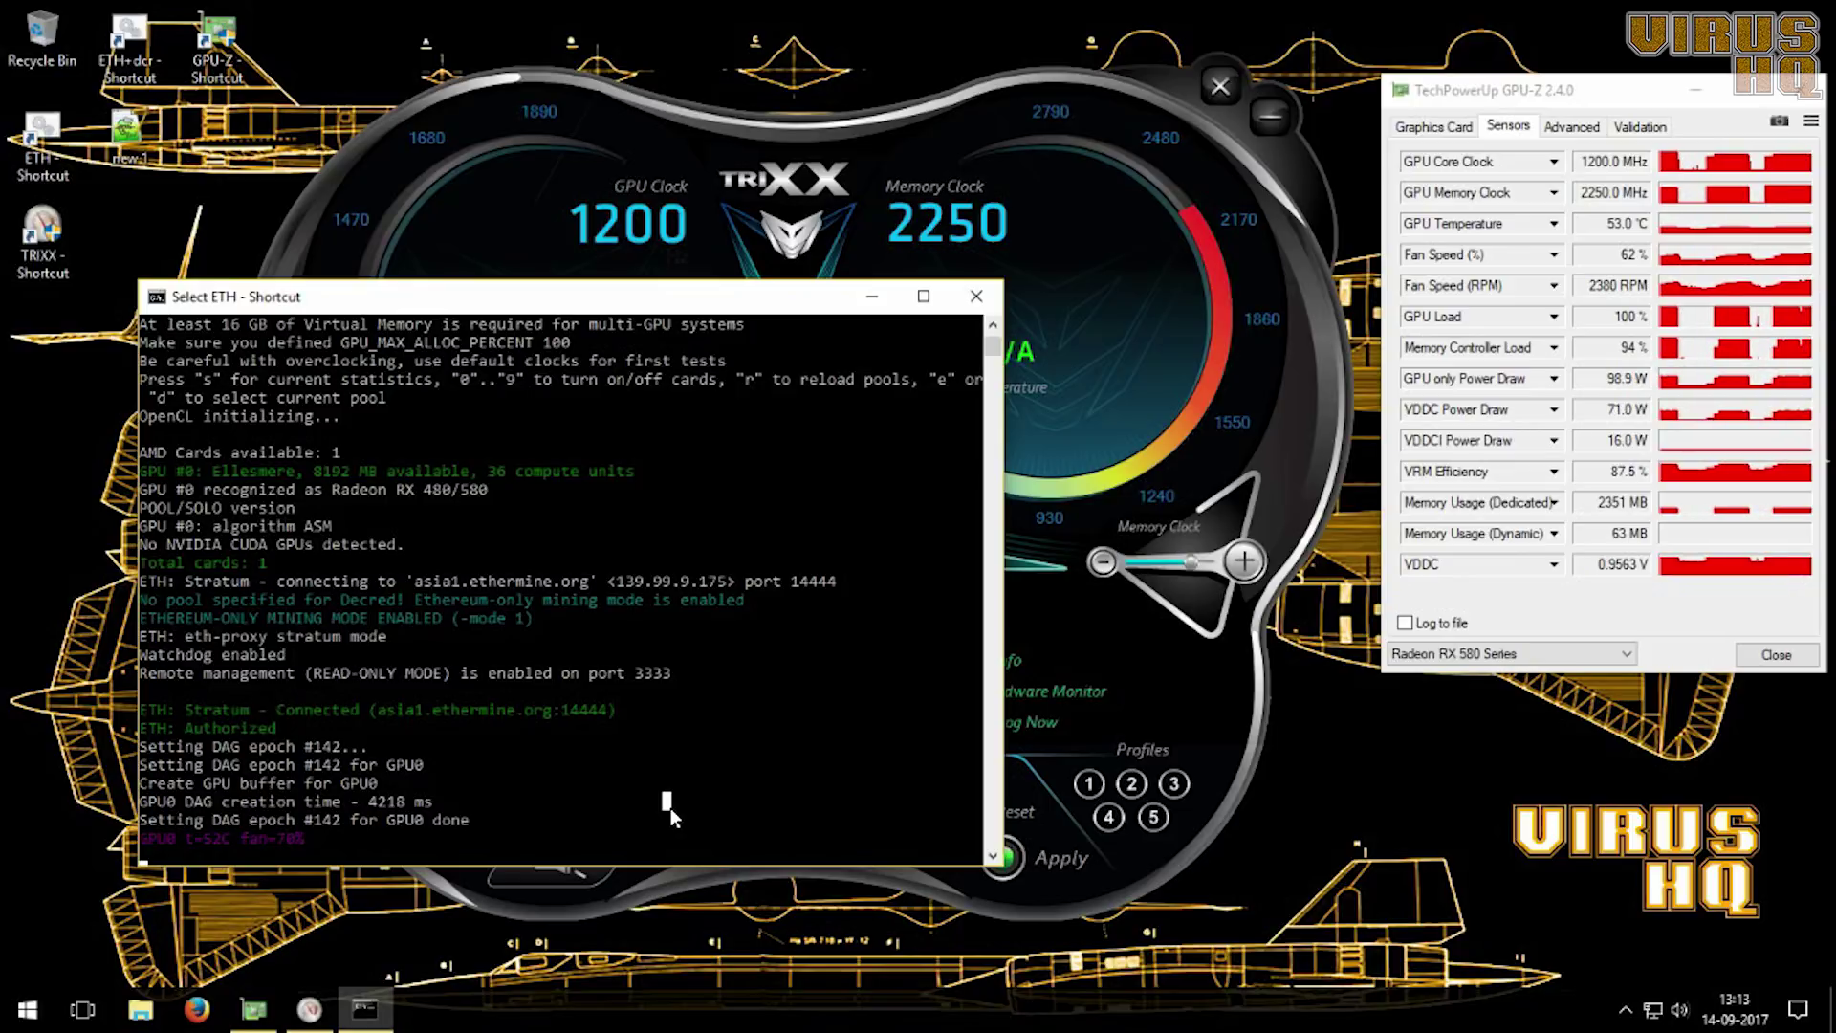
left_click(677, 770)
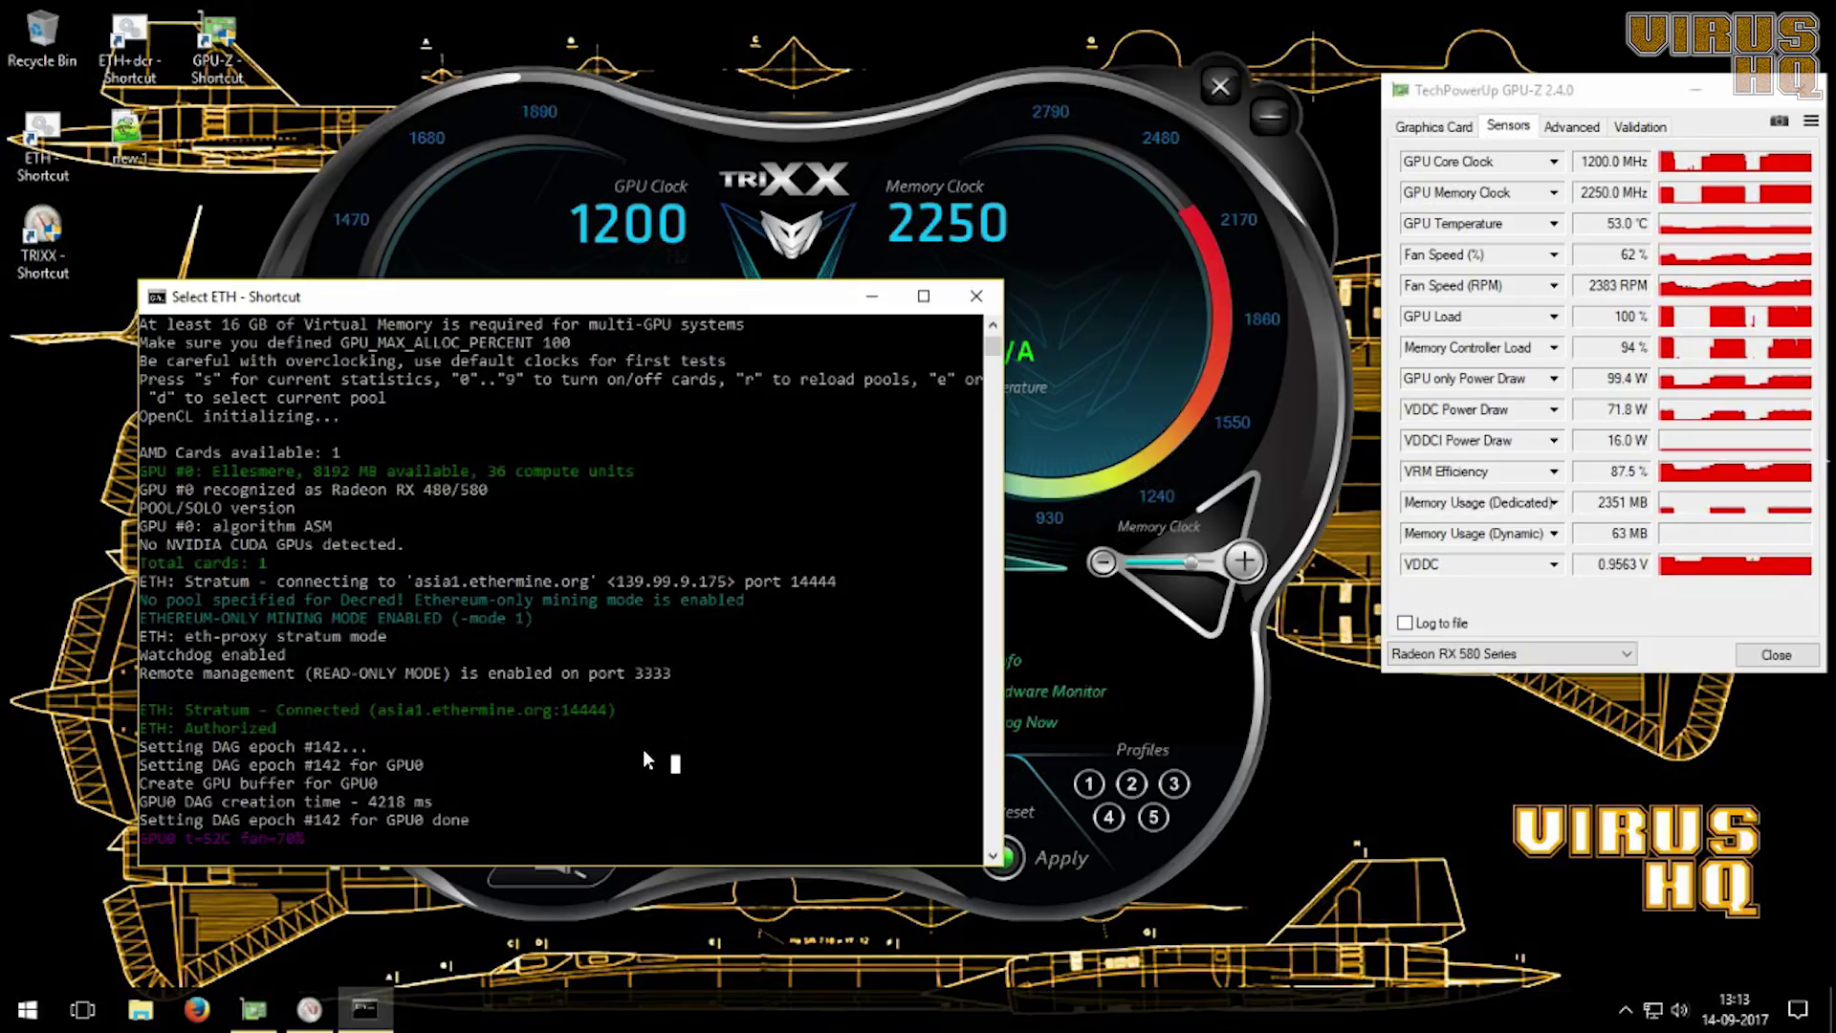
right_click(643, 749)
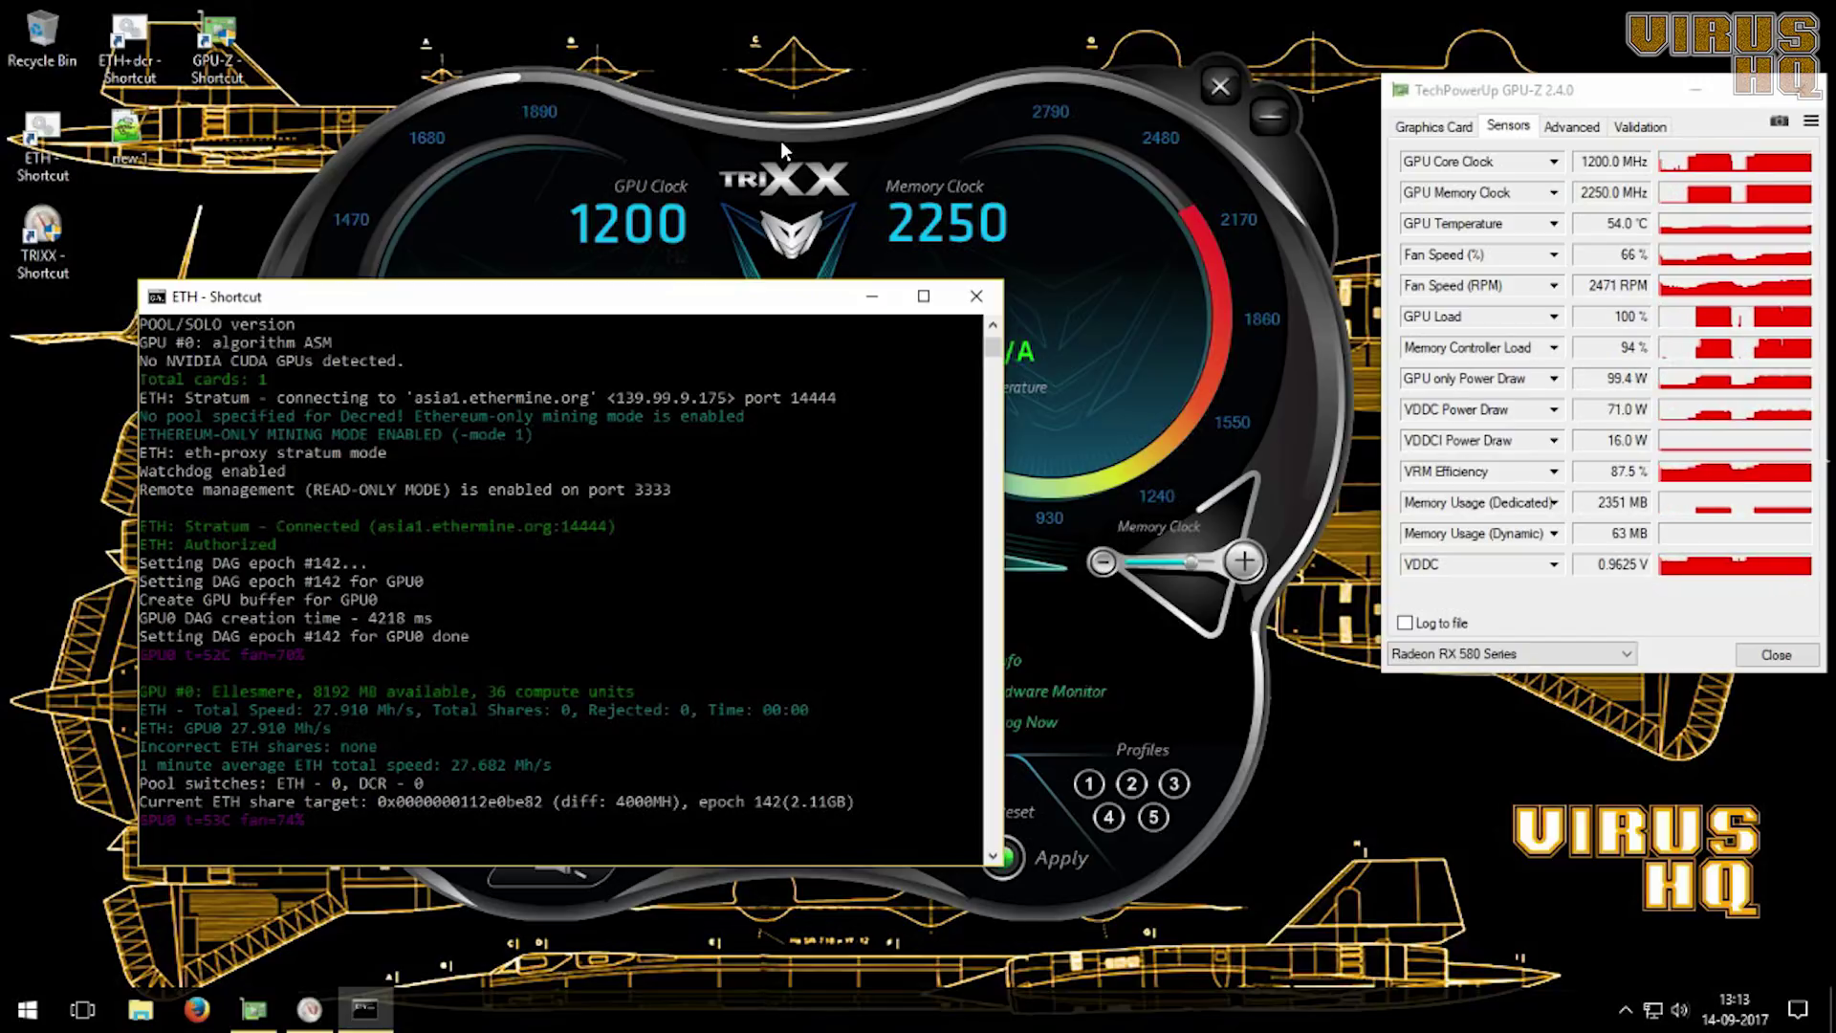
left_click(575, 704)
key("ctrl+c")
key("ctrl+c")
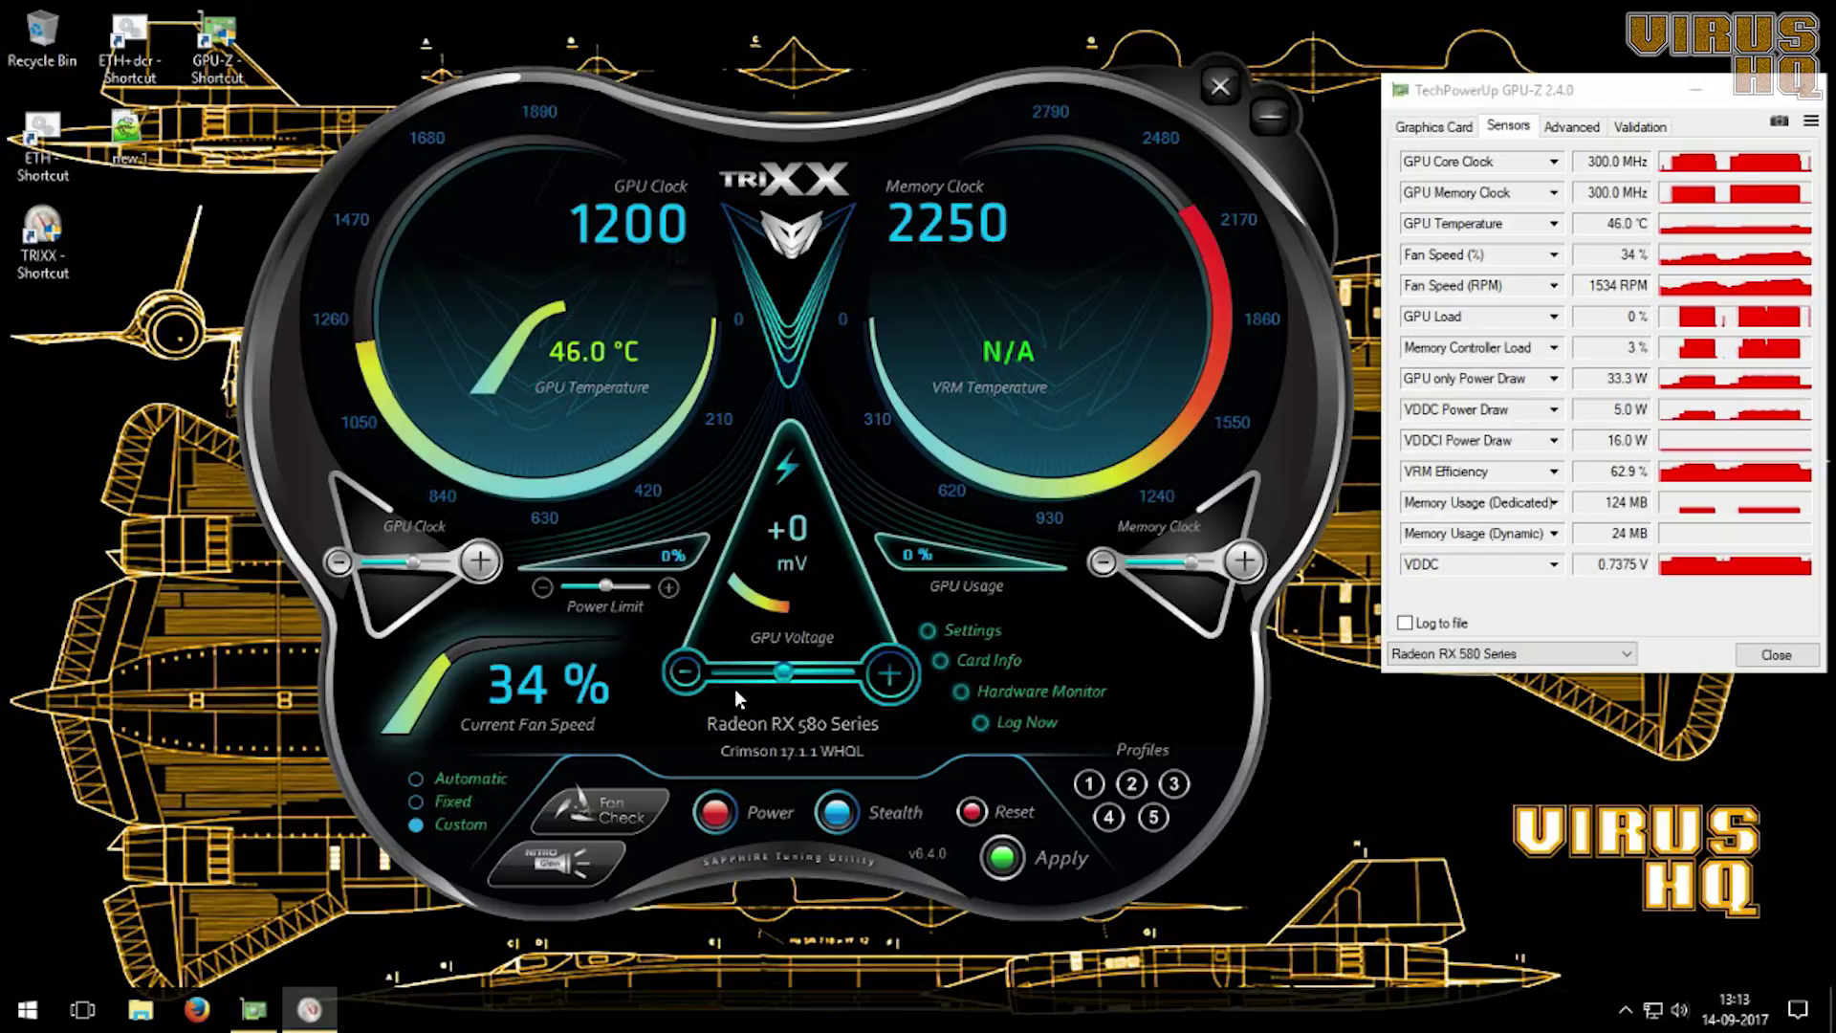
Step: Lower the GPU voltage offset to -81 mV, bring it back to -75 mV, and apply
left_click(686, 672)
left_click(687, 673)
left_click(687, 672)
left_click(686, 672)
left_click(687, 672)
left_click(686, 672)
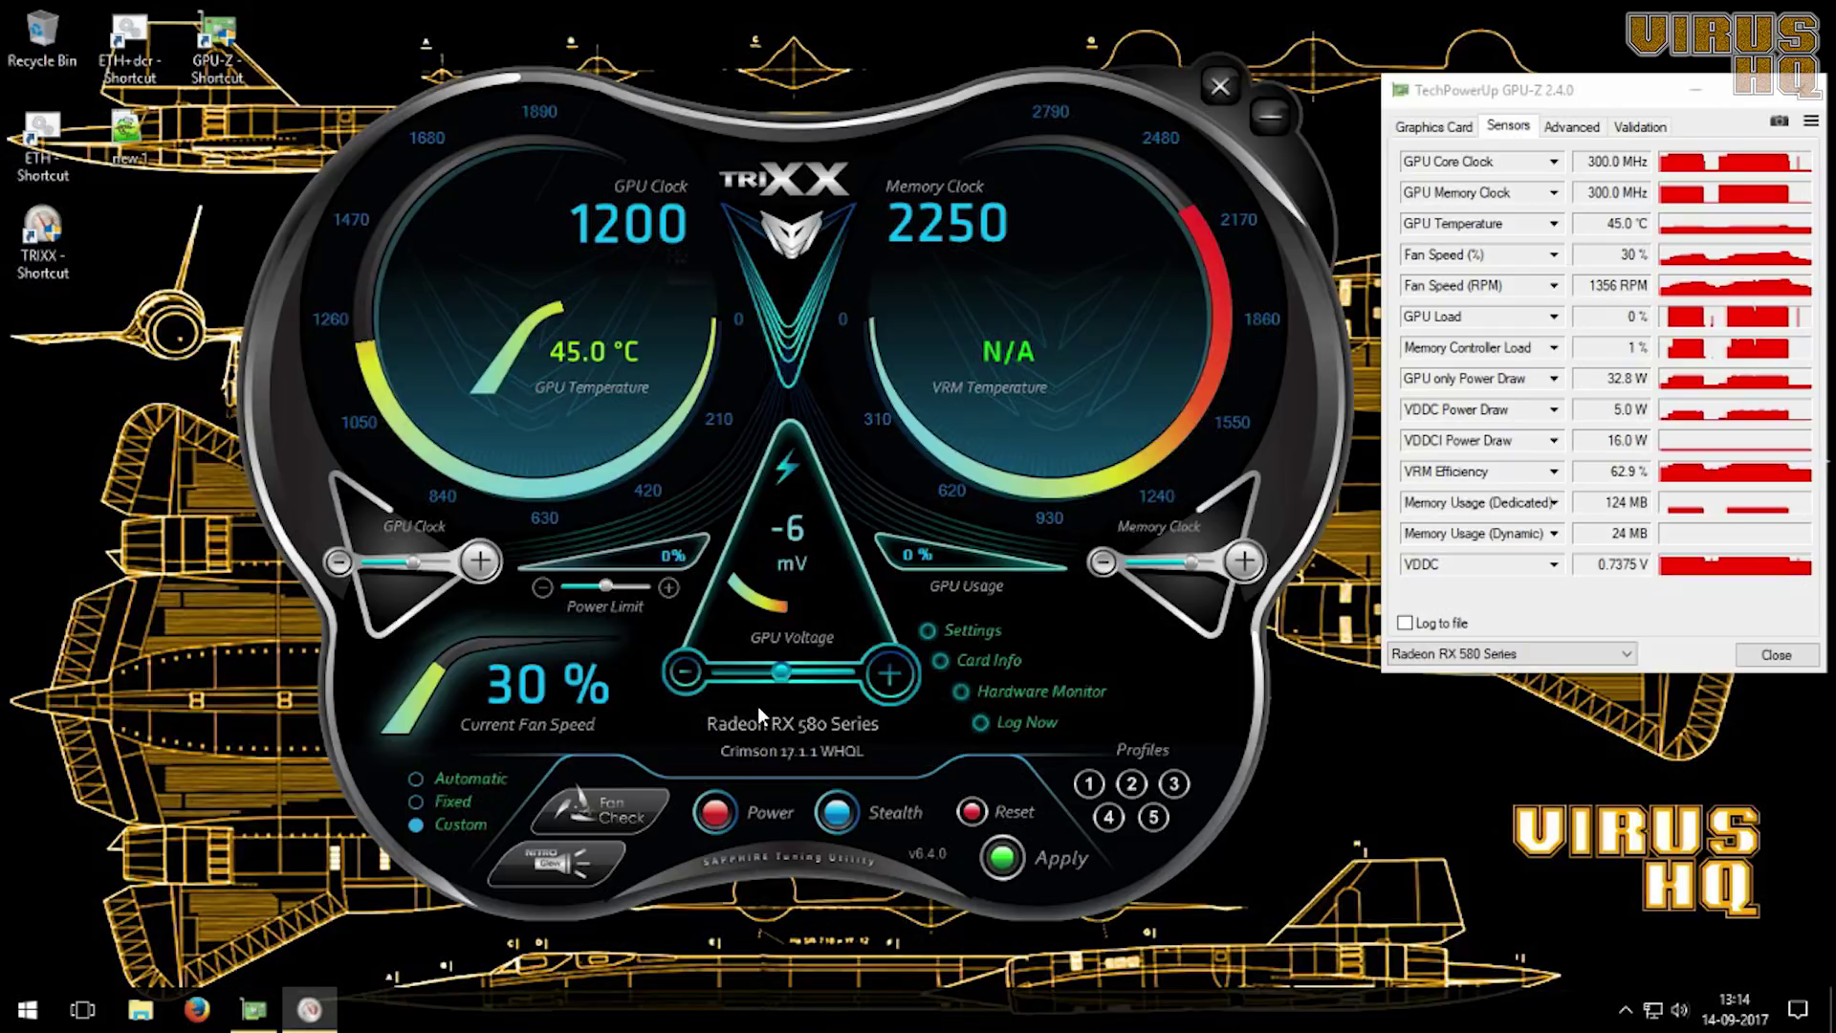
left_click(725, 672)
left_click(726, 672)
left_click(726, 671)
left_click(886, 677)
left_click(886, 677)
left_click(886, 677)
left_click(885, 677)
left_click(885, 677)
left_click(886, 677)
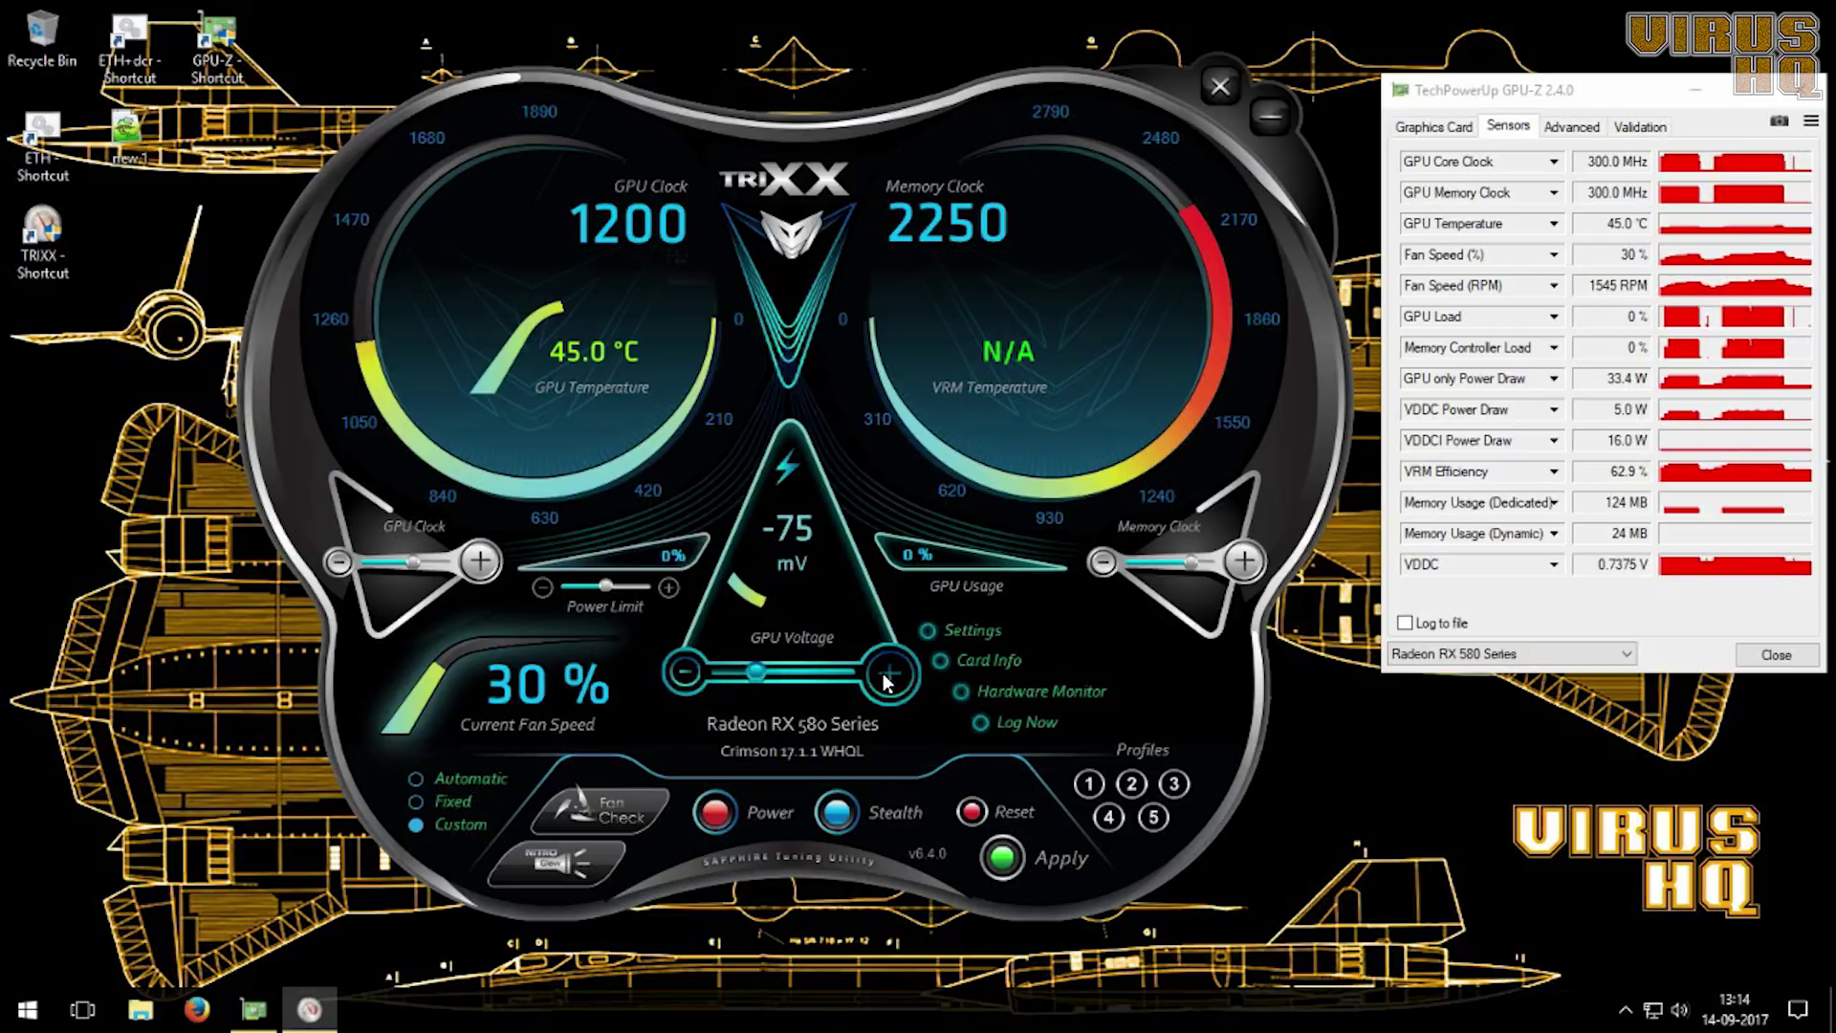
left_click(997, 859)
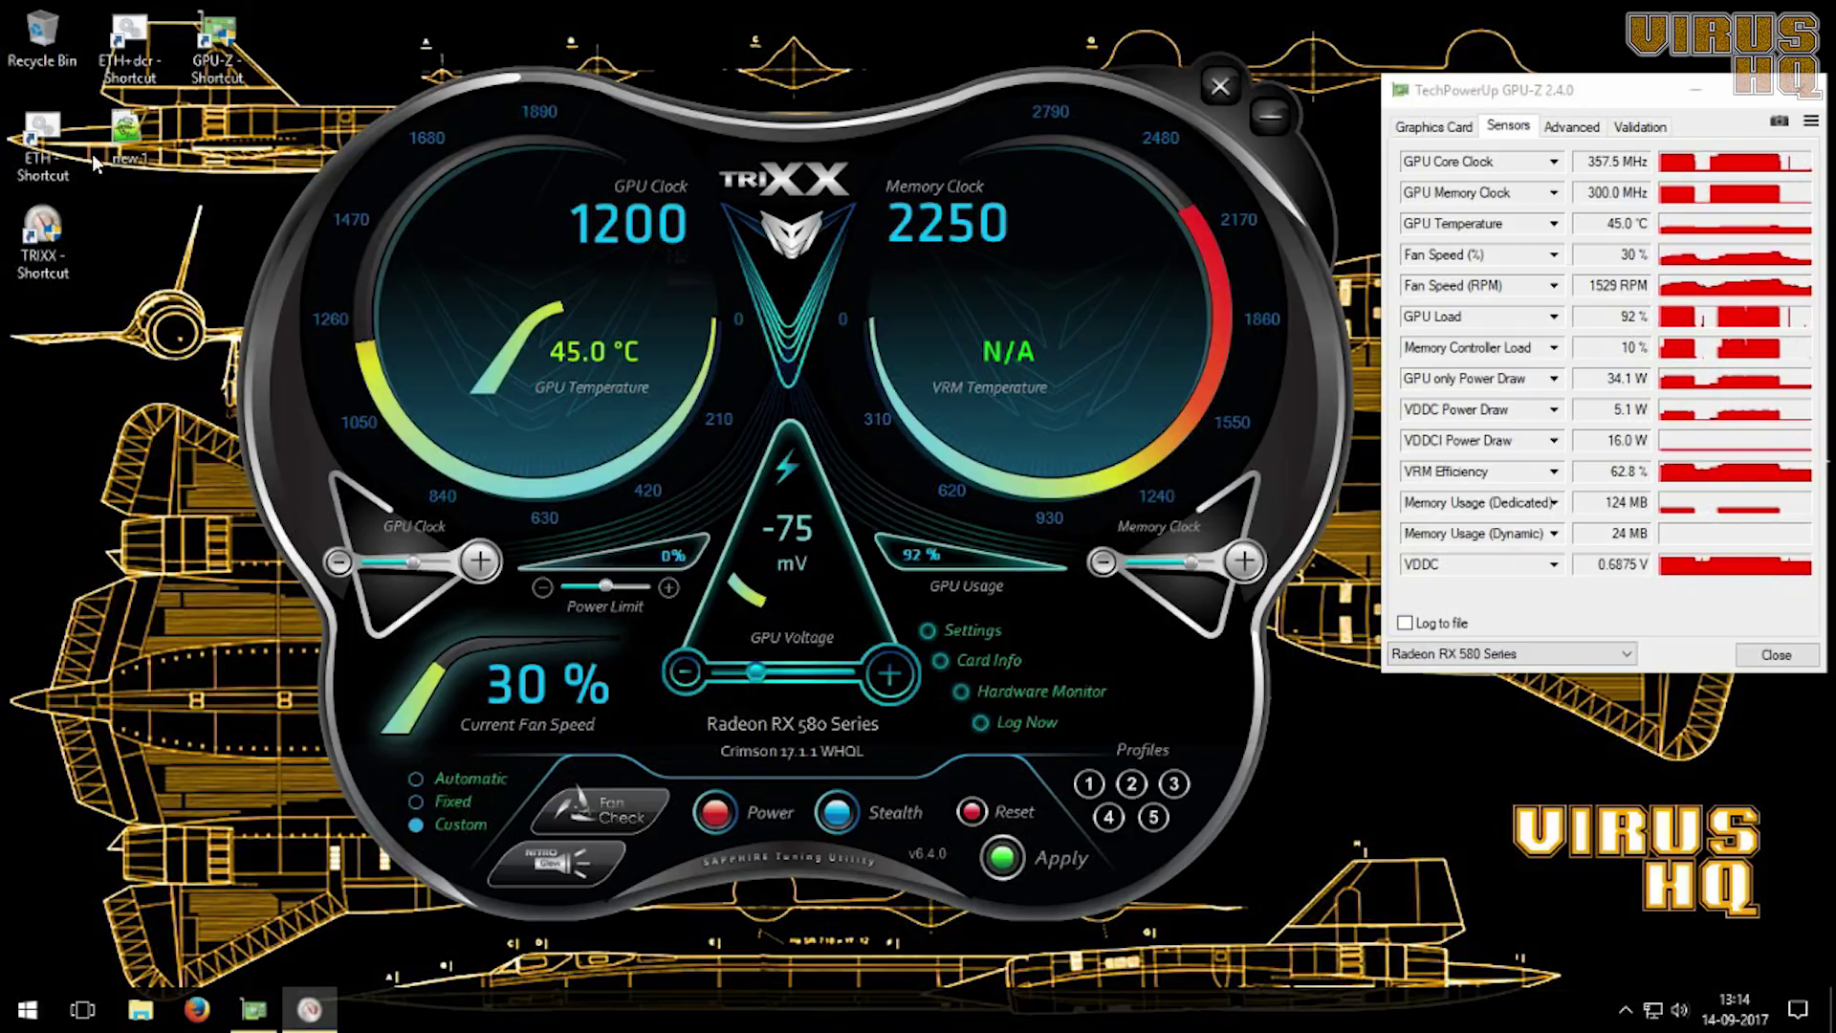
Step: Relaunch the Ethereum miner and check it holds 27.929 Mh/s at 51 °C
double_click(57, 127)
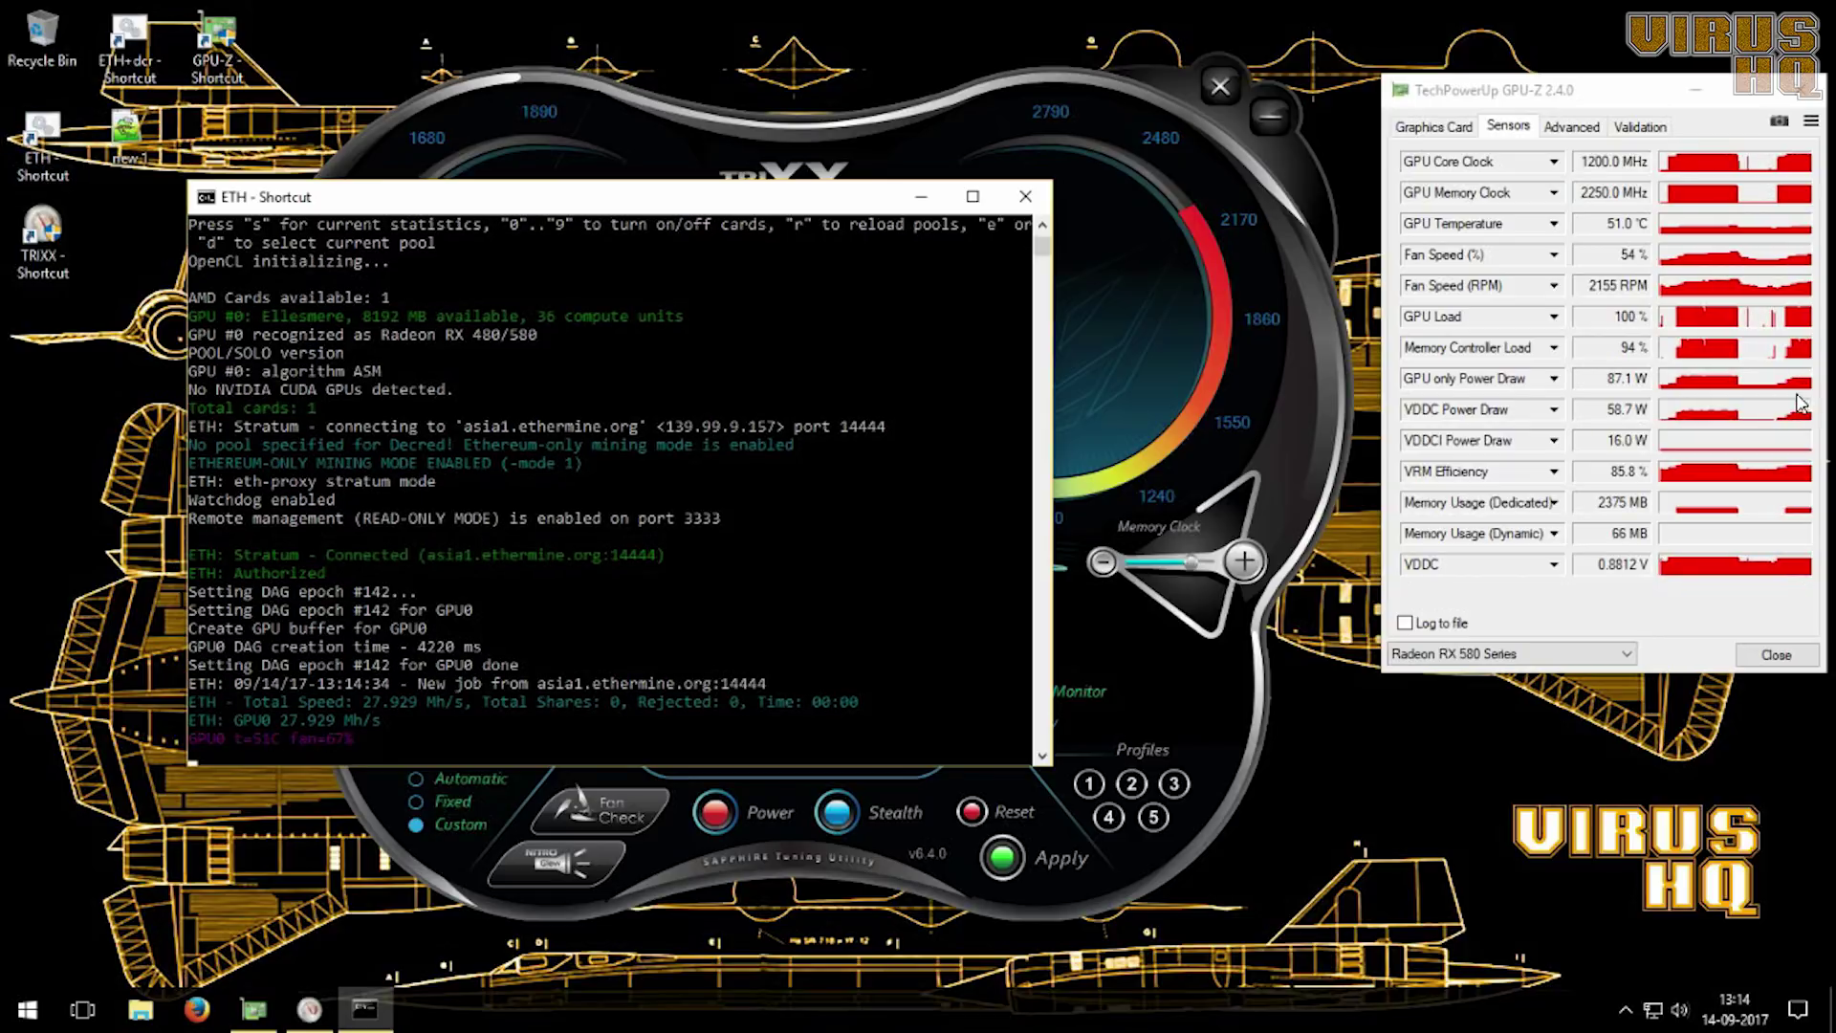
mouse_move(1784, 387)
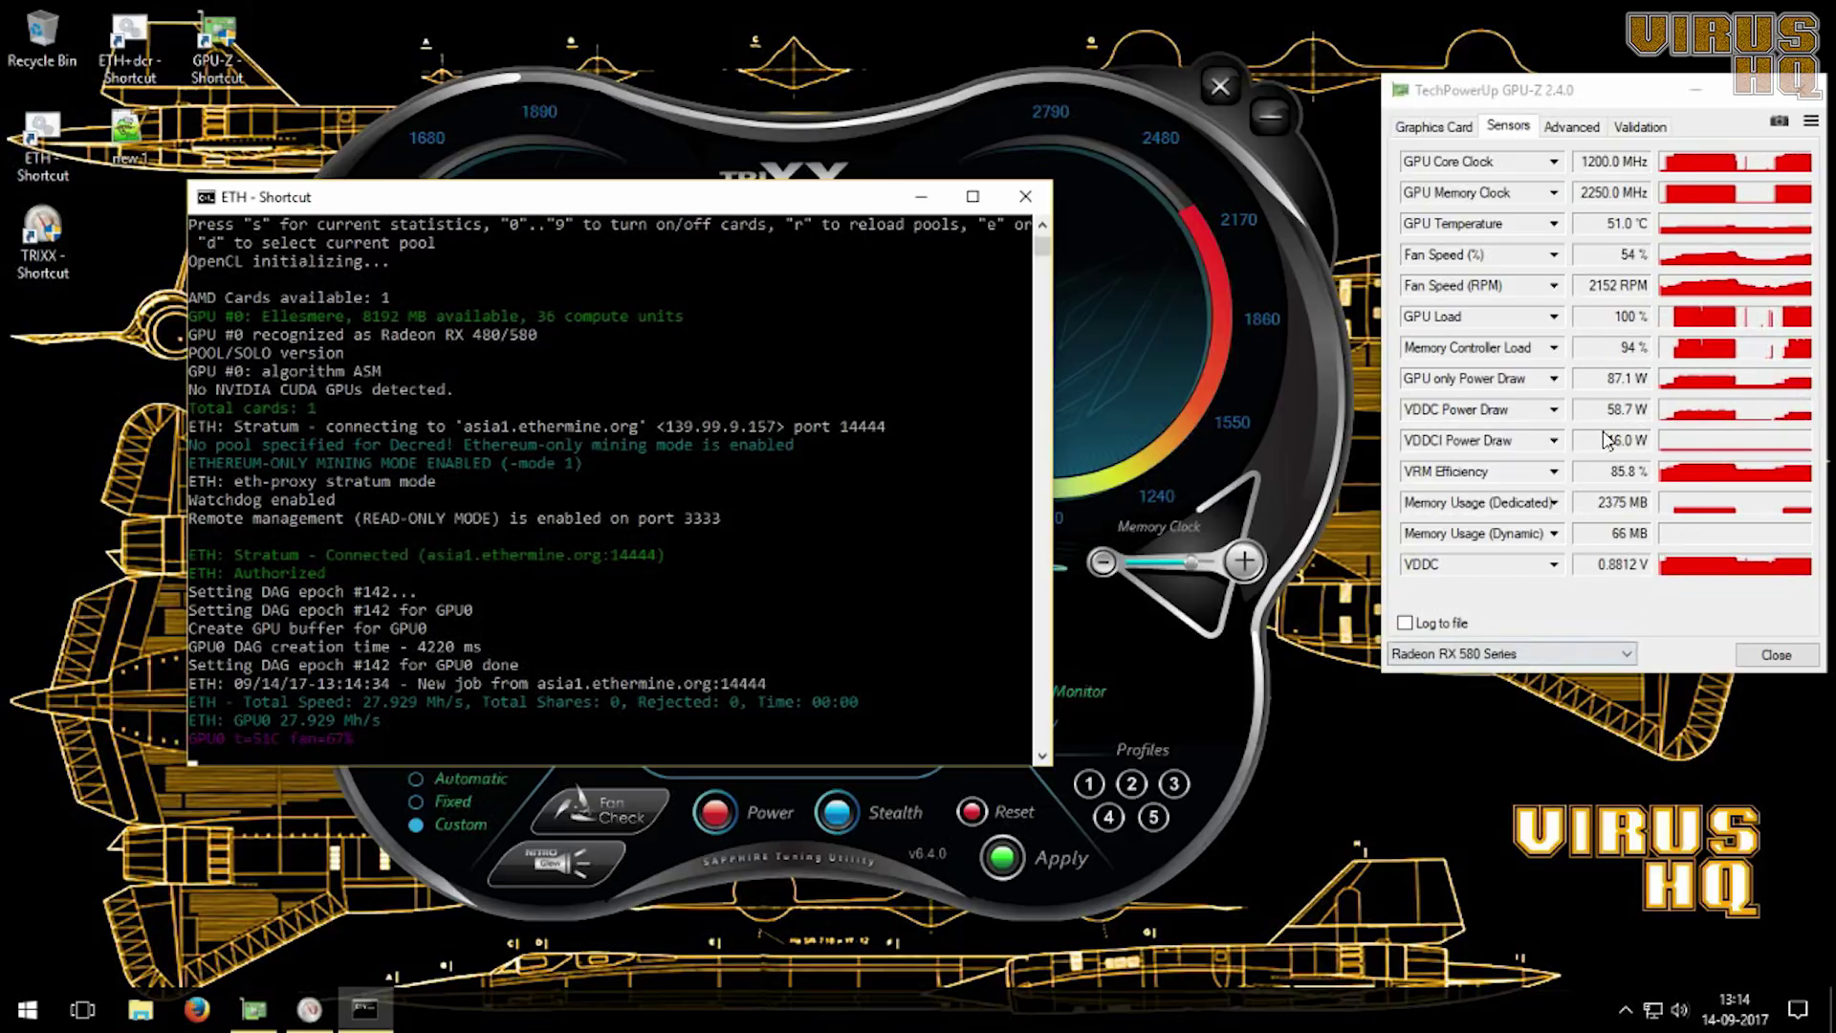